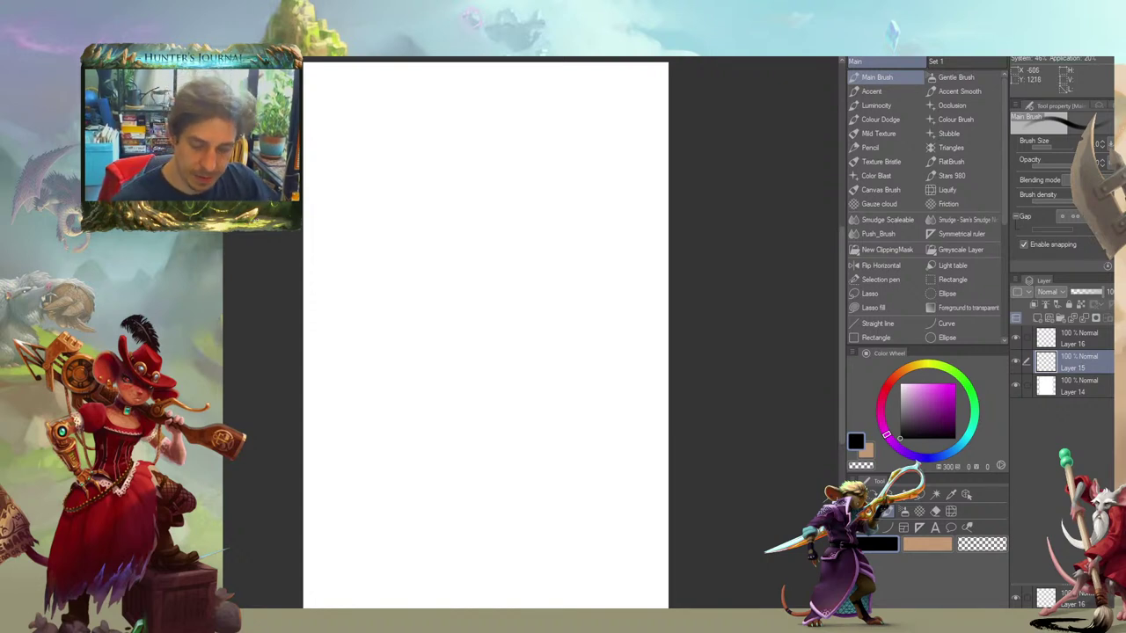
drag(243, 315, 365, 343)
scroll(302, 310, down, 3)
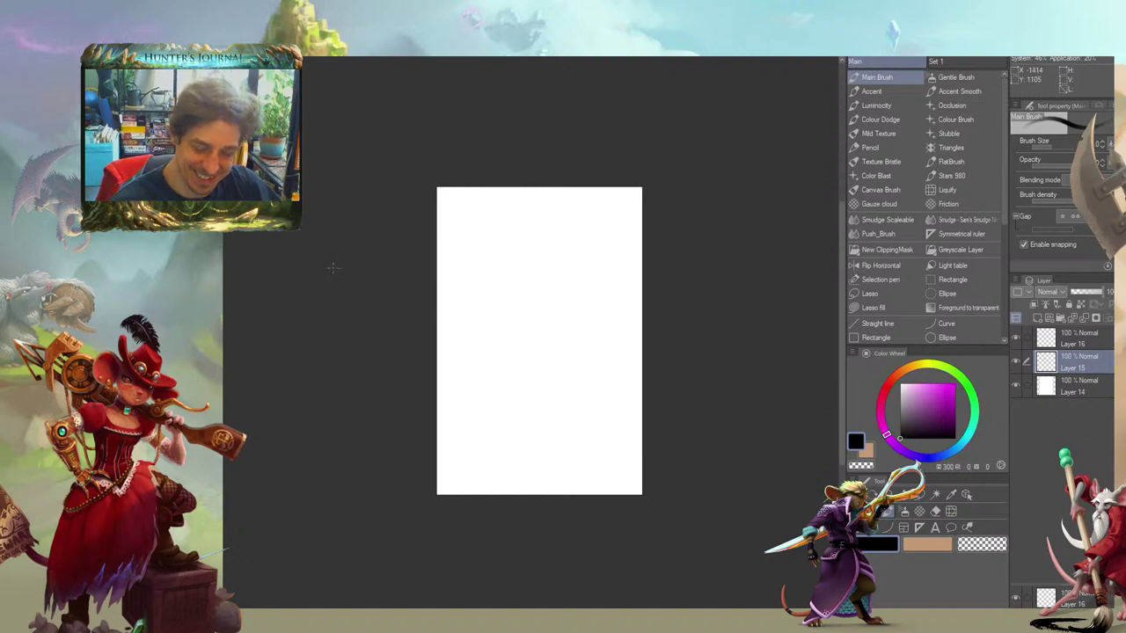
drag(411, 355, 475, 394)
scroll(417, 355, up, 3)
scroll(364, 392, down, 1)
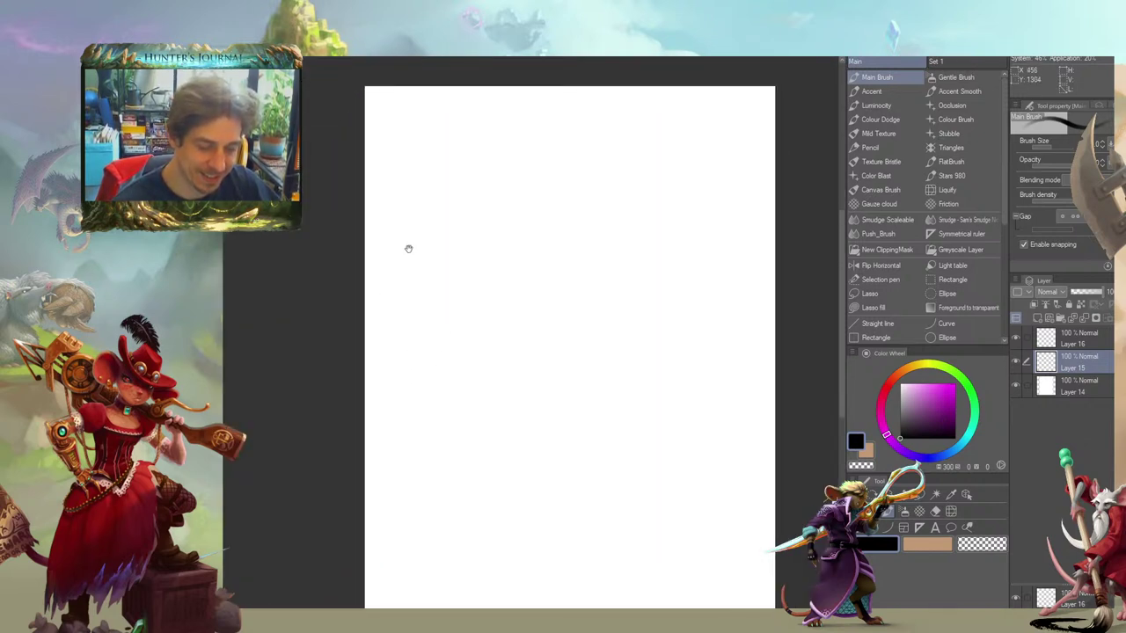
drag(308, 294, 275, 319)
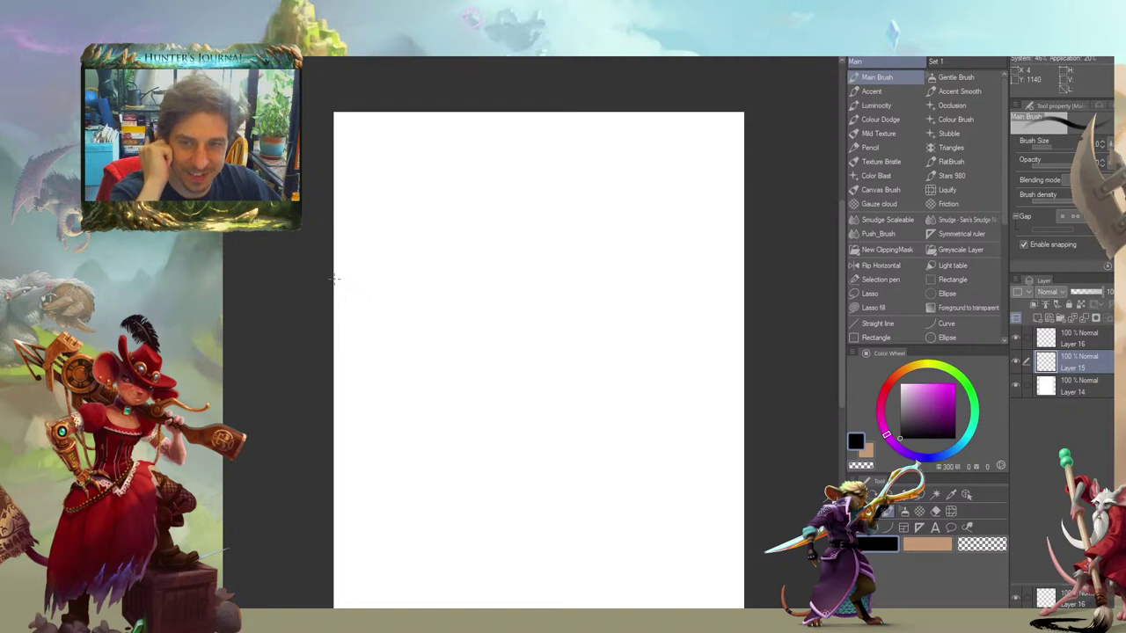
drag(334, 303, 332, 269)
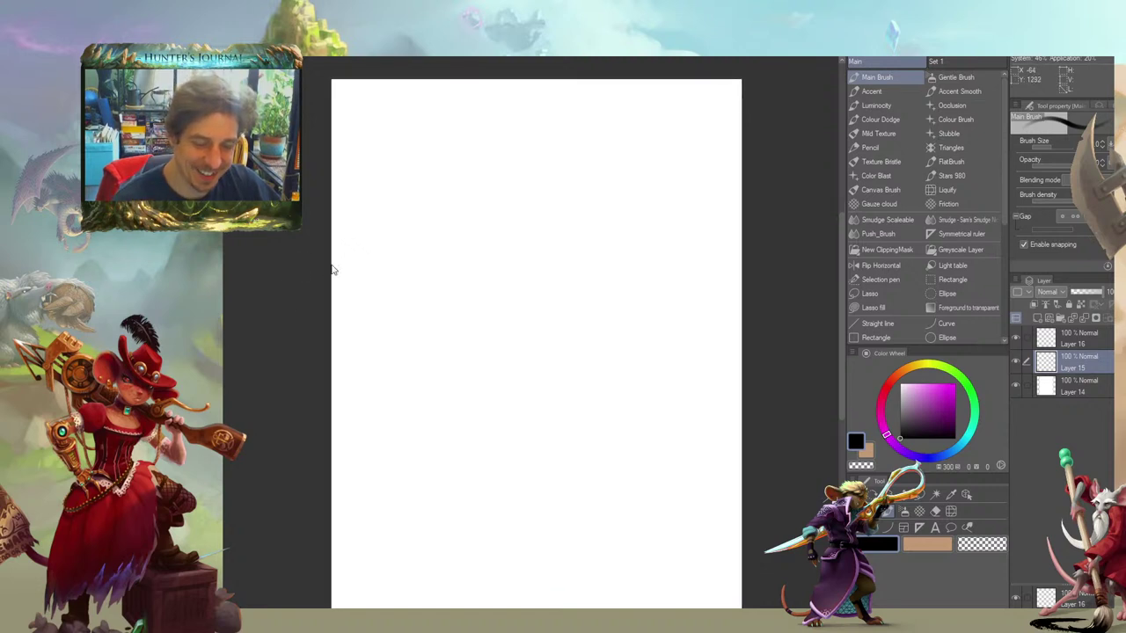
scroll(353, 268, up, 1)
mouse_move(556, 301)
mouse_down()
mouse_move(393, 302)
mouse_move(480, 283)
mouse_up()
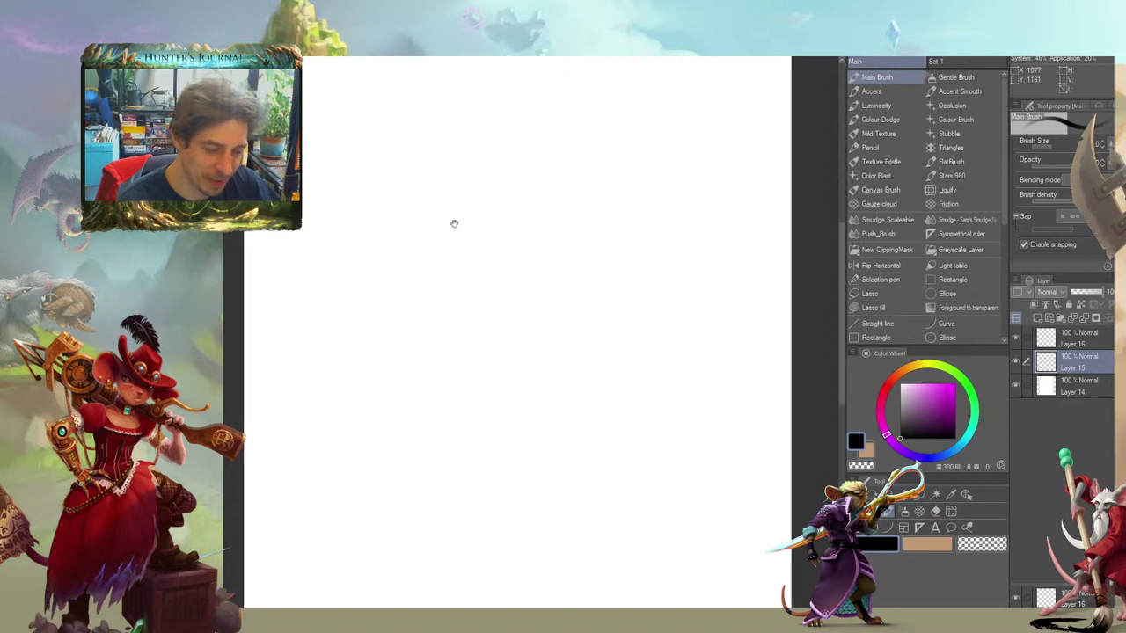
Choose the Main Brush and increase its size by several increments
click(866, 90)
click(862, 79)
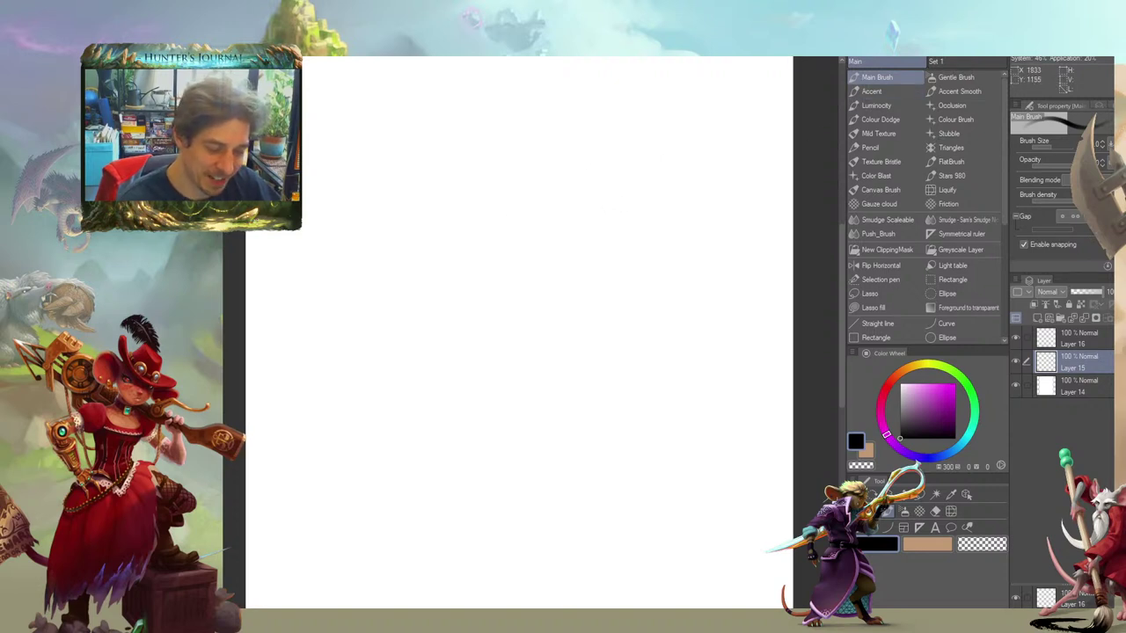
key(bracketright)
key(bracketright)
key(bracketright)
key(bracketright)
key(bracketright)
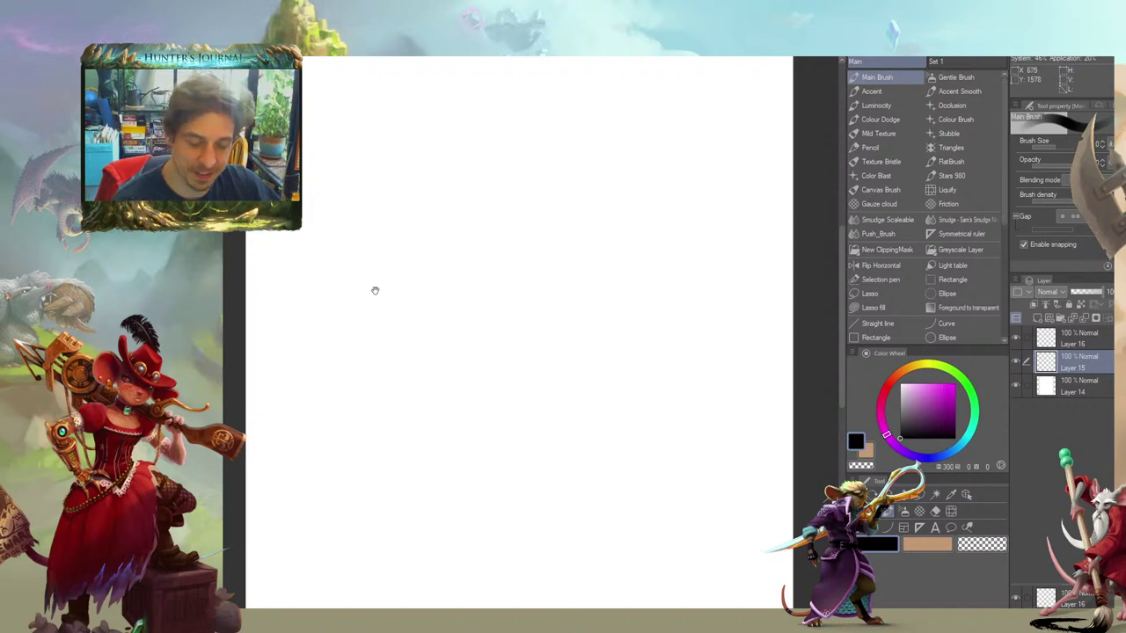
mouse_move(375, 291)
mouse_down()
mouse_move(347, 273)
mouse_move(408, 270)
mouse_up()
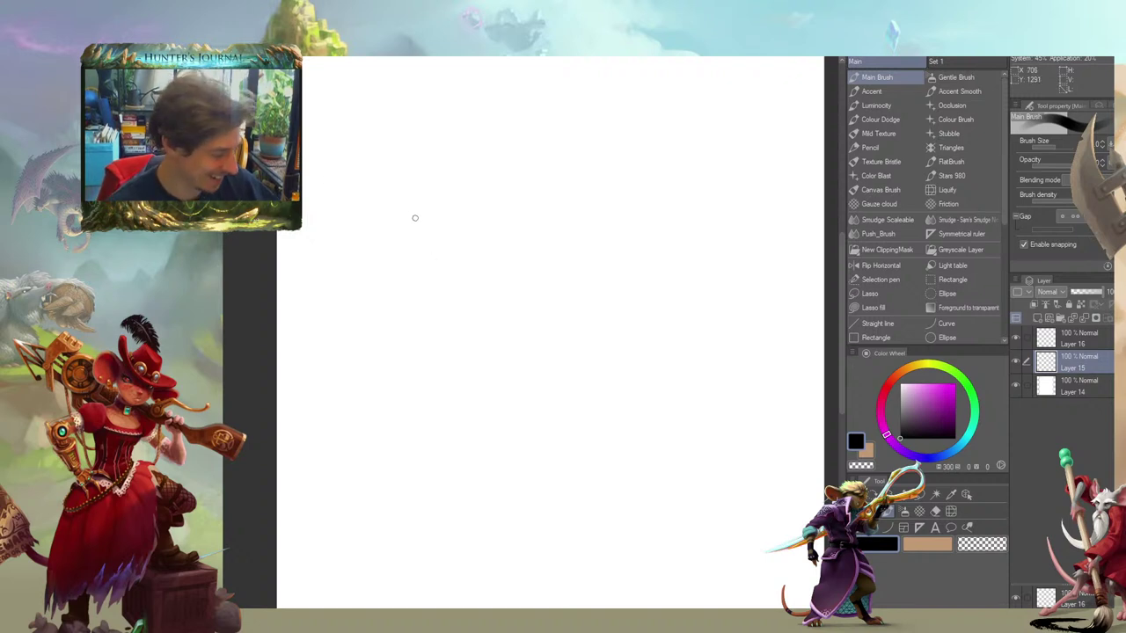
drag(378, 204, 332, 214)
scroll(349, 249, up, 2)
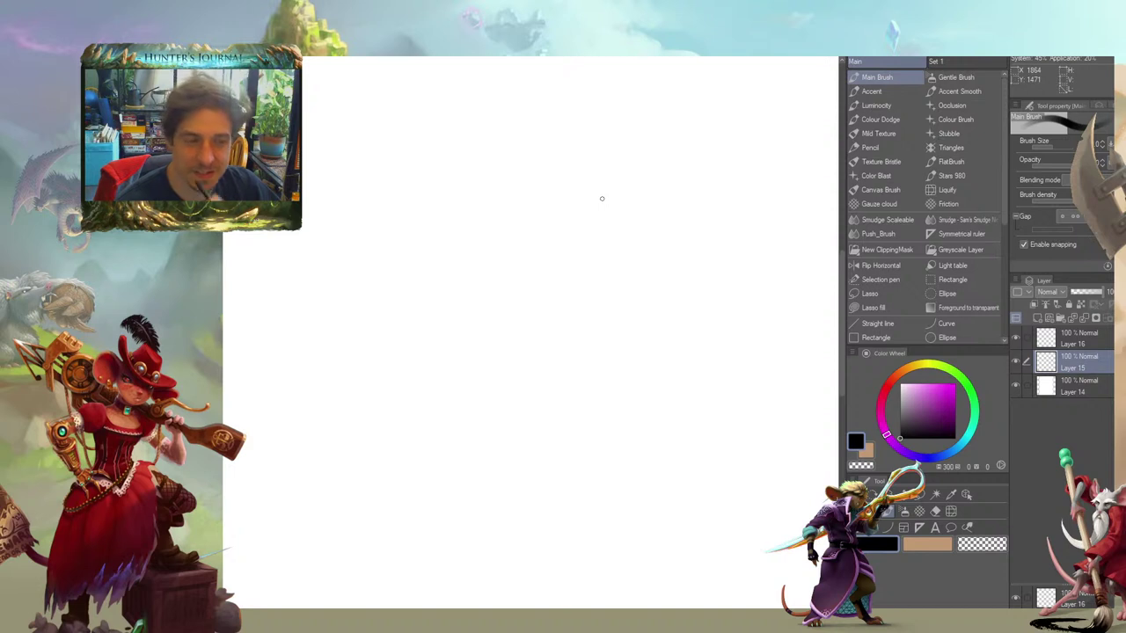
scroll(392, 174, down, 1)
drag(431, 304, 508, 311)
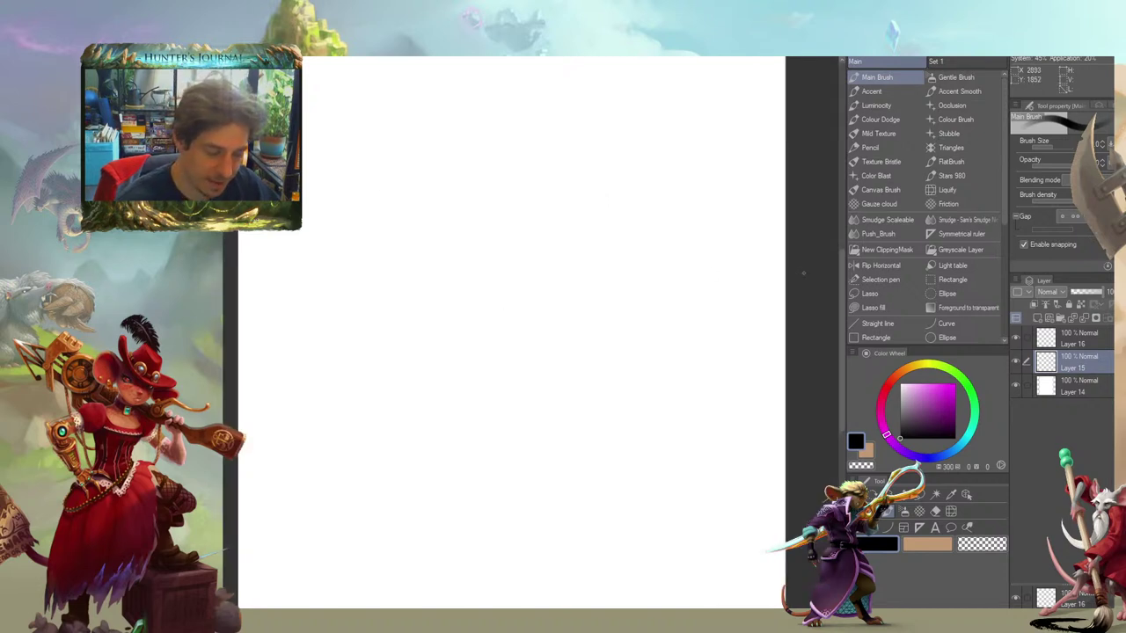
mouse_move(458, 250)
mouse_down()
mouse_move(467, 238)
mouse_move(447, 272)
mouse_move(425, 264)
mouse_up()
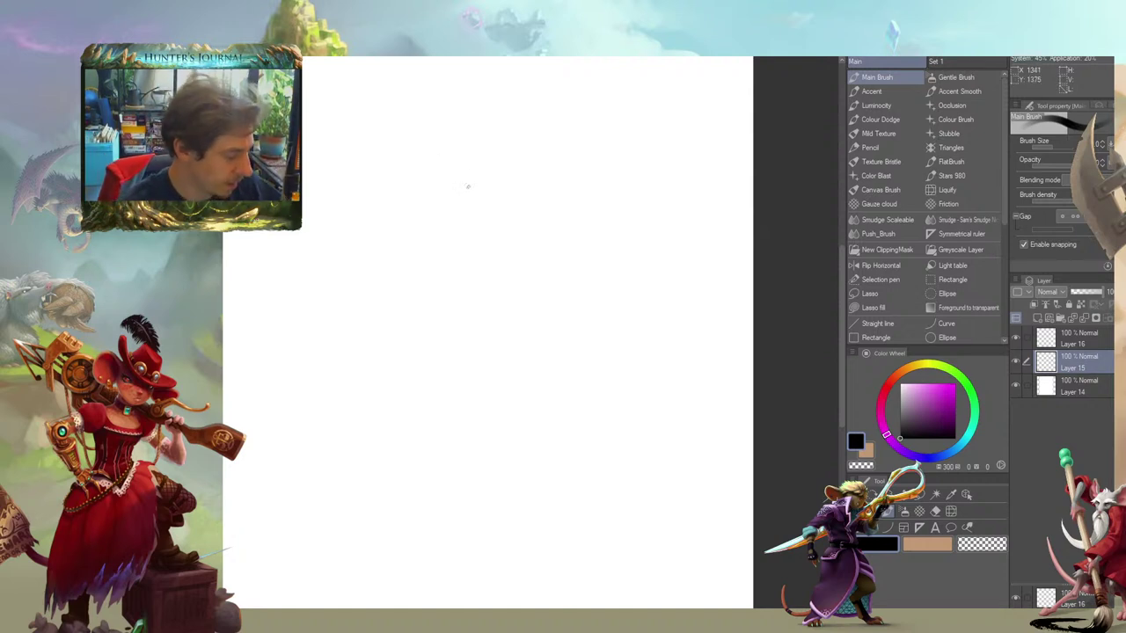
drag(364, 260, 391, 249)
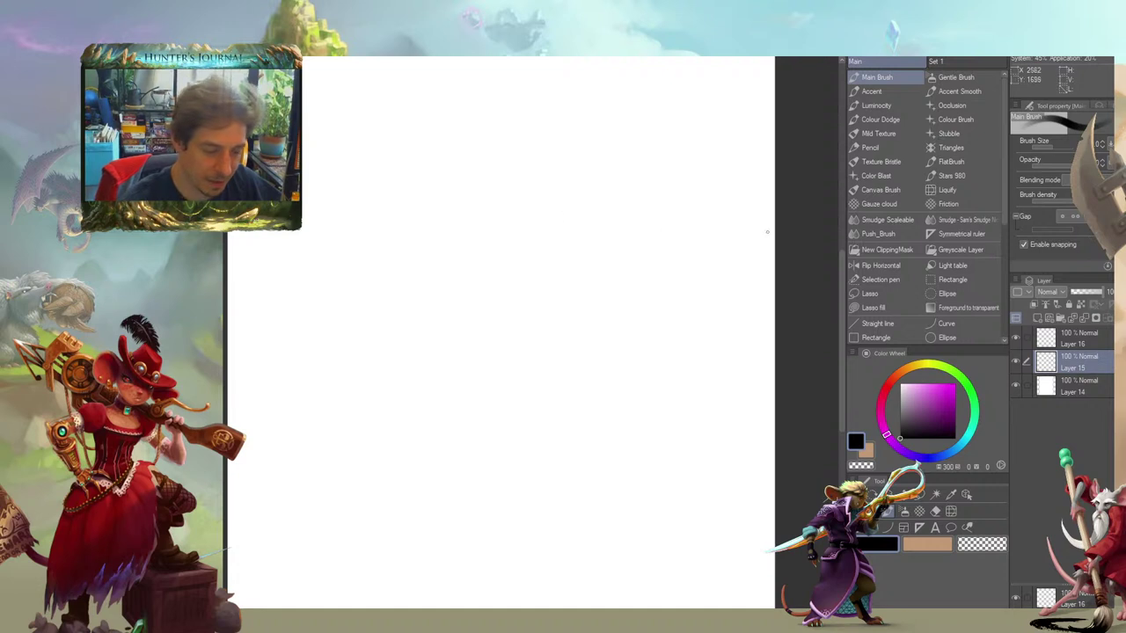
drag(583, 186, 591, 176)
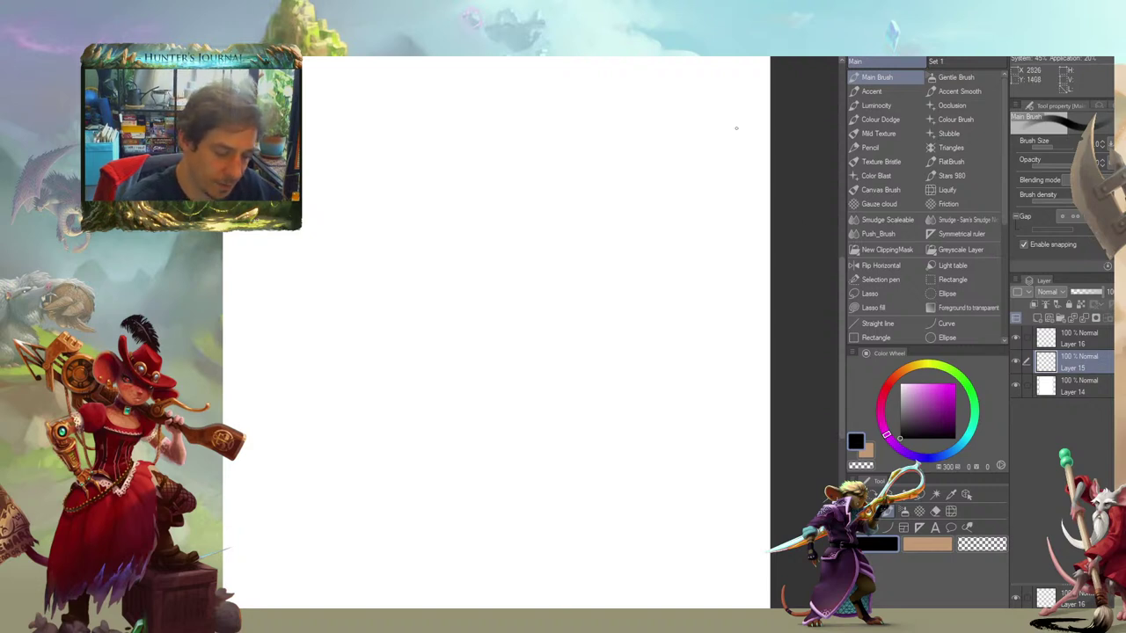
mouse_move(409, 207)
mouse_down()
mouse_move(379, 207)
mouse_move(417, 212)
mouse_up()
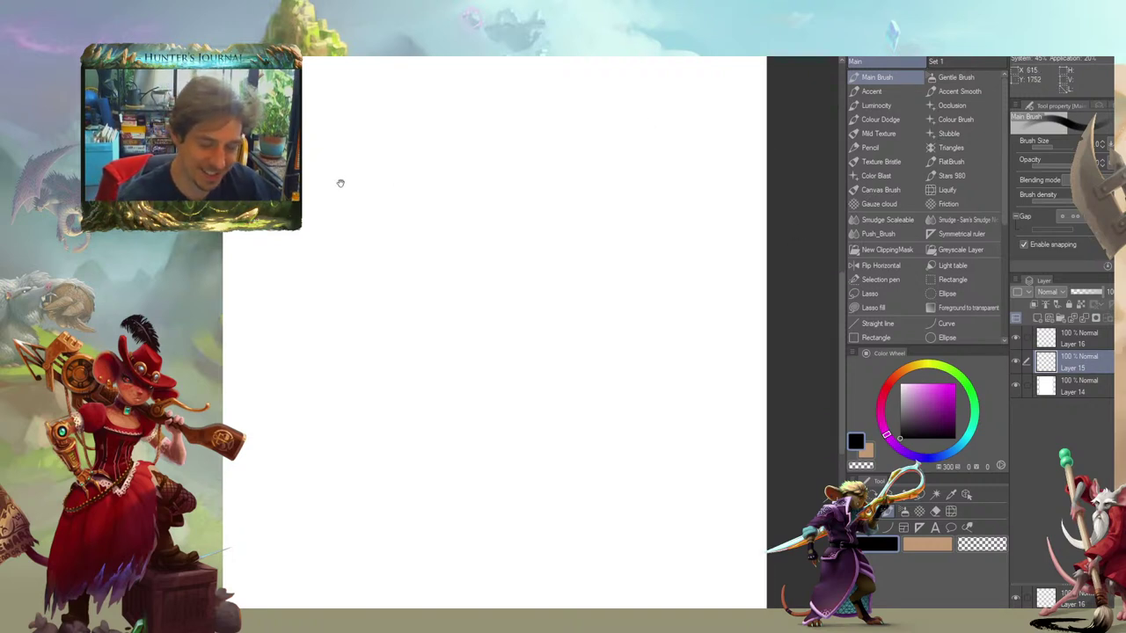
drag(341, 182, 353, 168)
drag(572, 194, 596, 204)
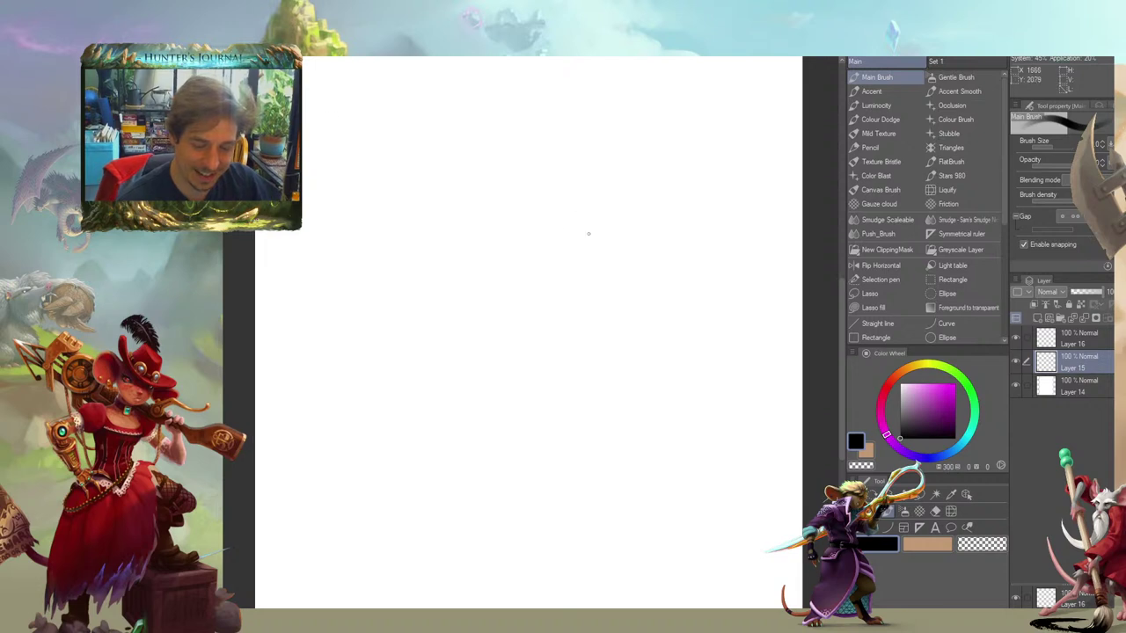
mouse_move(476, 230)
mouse_down()
mouse_move(429, 221)
mouse_move(466, 222)
mouse_up()
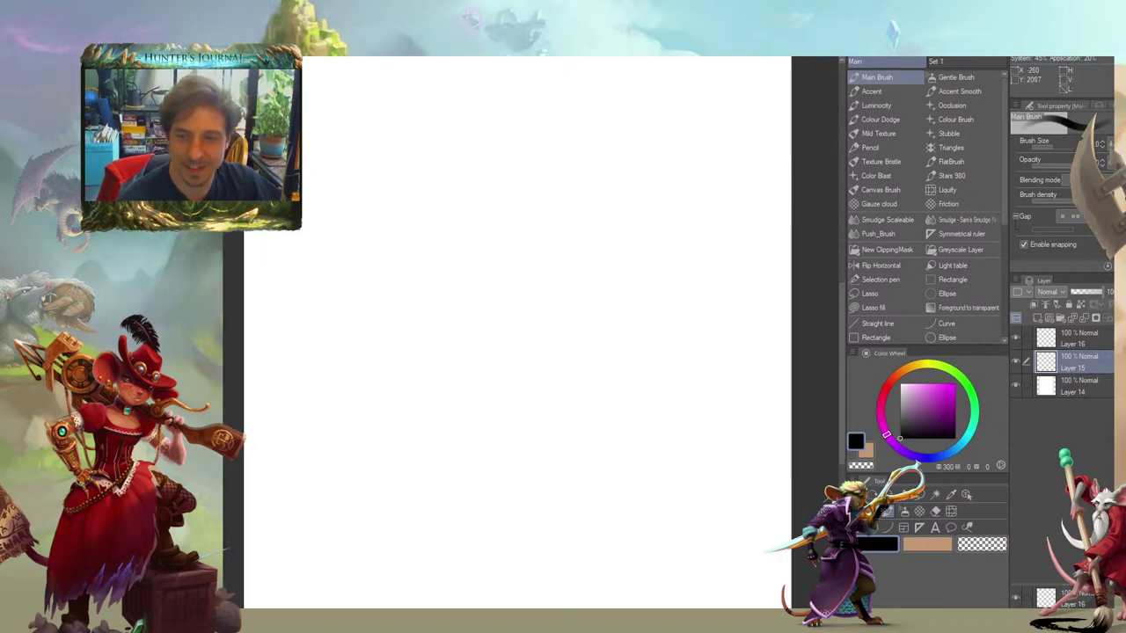
mouse_move(388, 209)
mouse_down()
mouse_move(368, 212)
mouse_move(382, 228)
mouse_up()
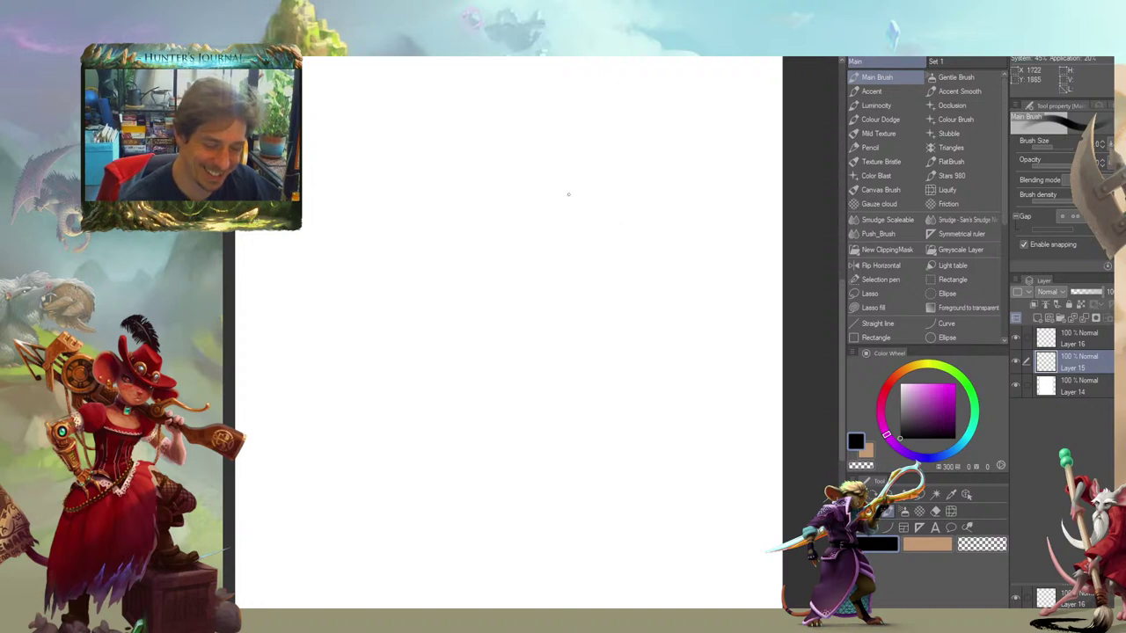
Enlarge the brush and sketch a few long, gently wavy ground lines across the middle of the page in black
key(])
drag(457, 203, 411, 186)
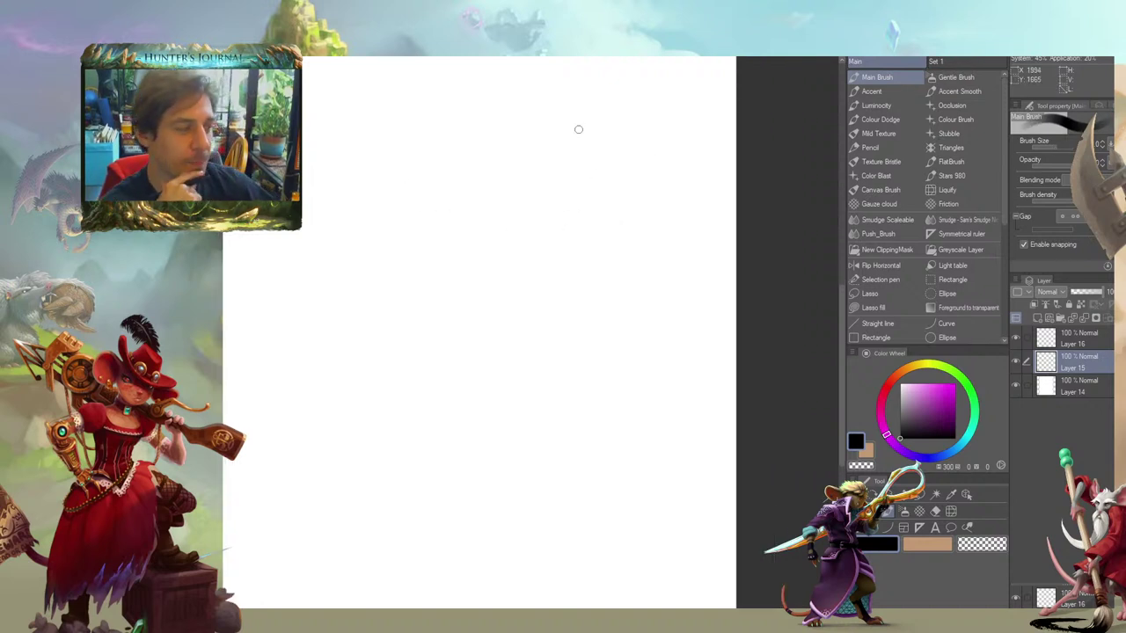
mouse_move(397, 196)
mouse_down()
mouse_move(480, 217)
mouse_move(506, 207)
mouse_up()
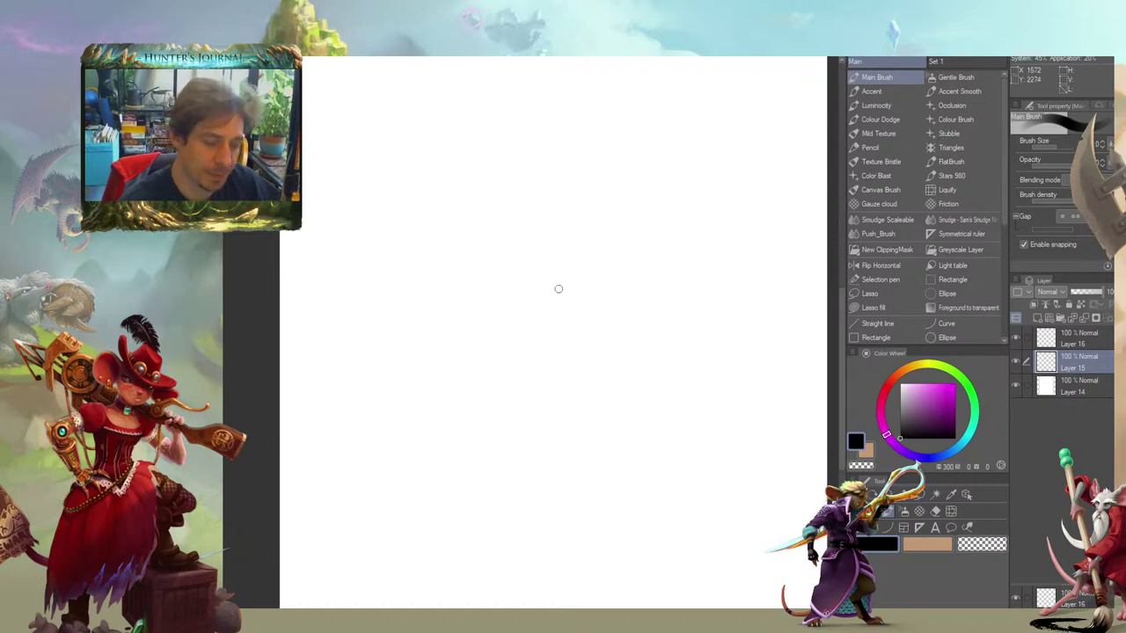
mouse_move(704, 296)
mouse_down()
mouse_move(451, 307)
mouse_move(692, 310)
mouse_move(519, 290)
mouse_move(726, 278)
mouse_up()
drag(556, 197, 549, 219)
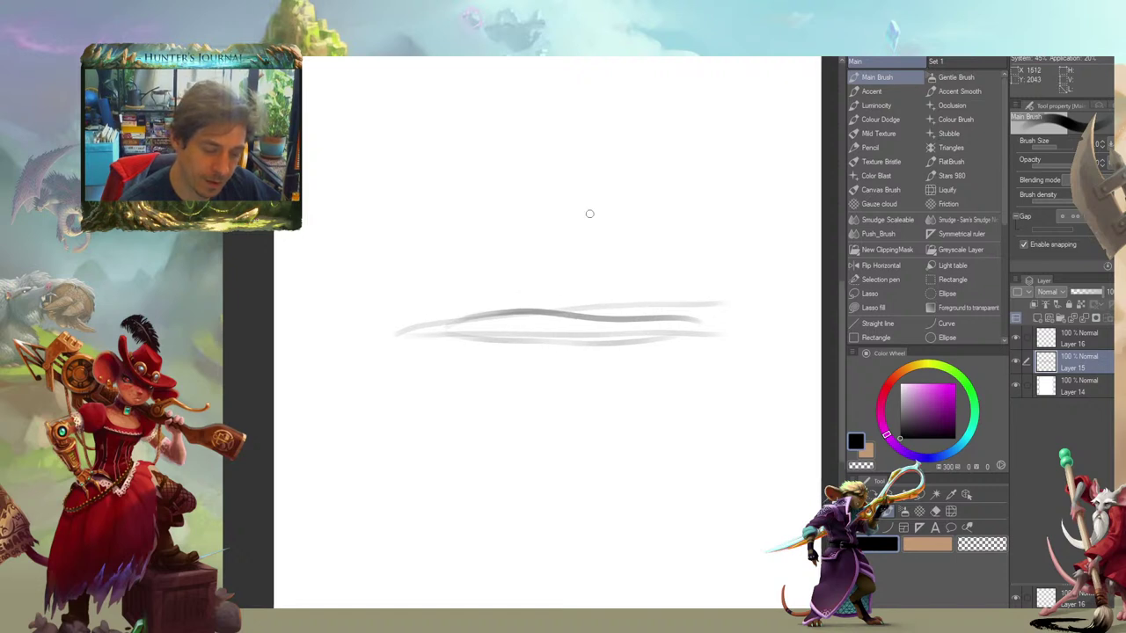
Sketch a small figure above the ground lines with a round head, curved back, two short legs and a long diagonal limb
mouse_move(618, 199)
mouse_down()
mouse_move(597, 217)
mouse_move(589, 255)
mouse_up()
mouse_move(603, 215)
mouse_down()
mouse_move(592, 256)
mouse_move(604, 254)
mouse_up()
mouse_move(609, 238)
mouse_down()
mouse_move(613, 259)
mouse_move(634, 241)
mouse_move(684, 295)
mouse_up()
drag(575, 247, 580, 271)
mouse_move(587, 256)
mouse_down()
mouse_move(572, 277)
mouse_move(606, 283)
mouse_up()
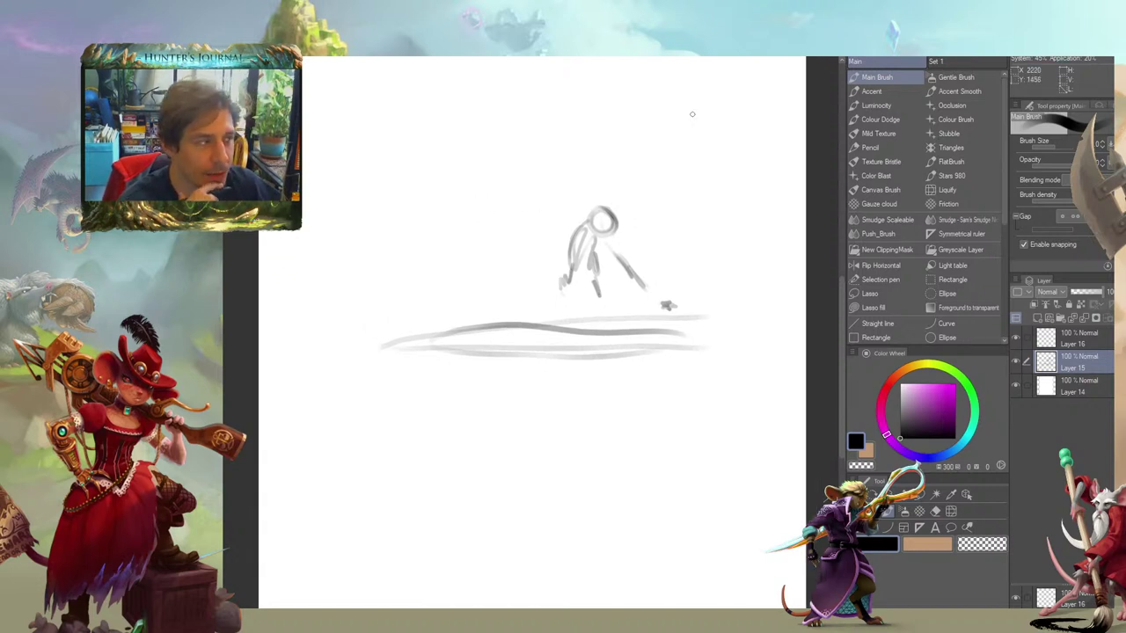
Thicken the figure's legs with darker strokes and darken the upper part of its long diagonal limb
drag(407, 257, 414, 250)
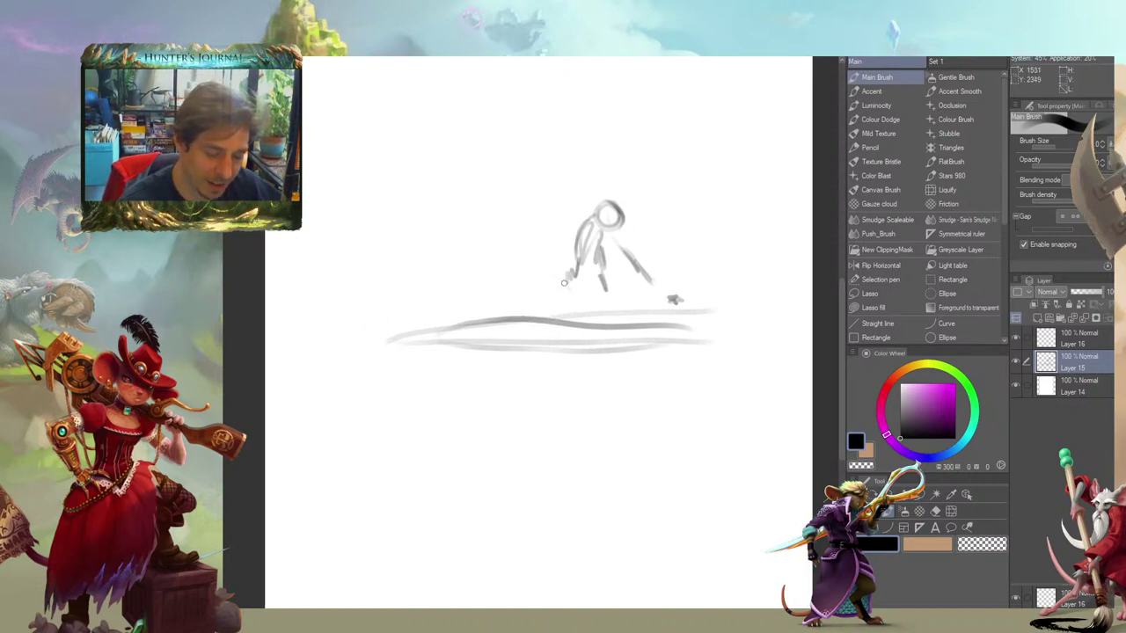
mouse_move(564, 279)
mouse_down()
mouse_move(562, 292)
mouse_move(585, 251)
mouse_move(602, 271)
mouse_up()
key(c)
key(c)
drag(547, 201, 506, 214)
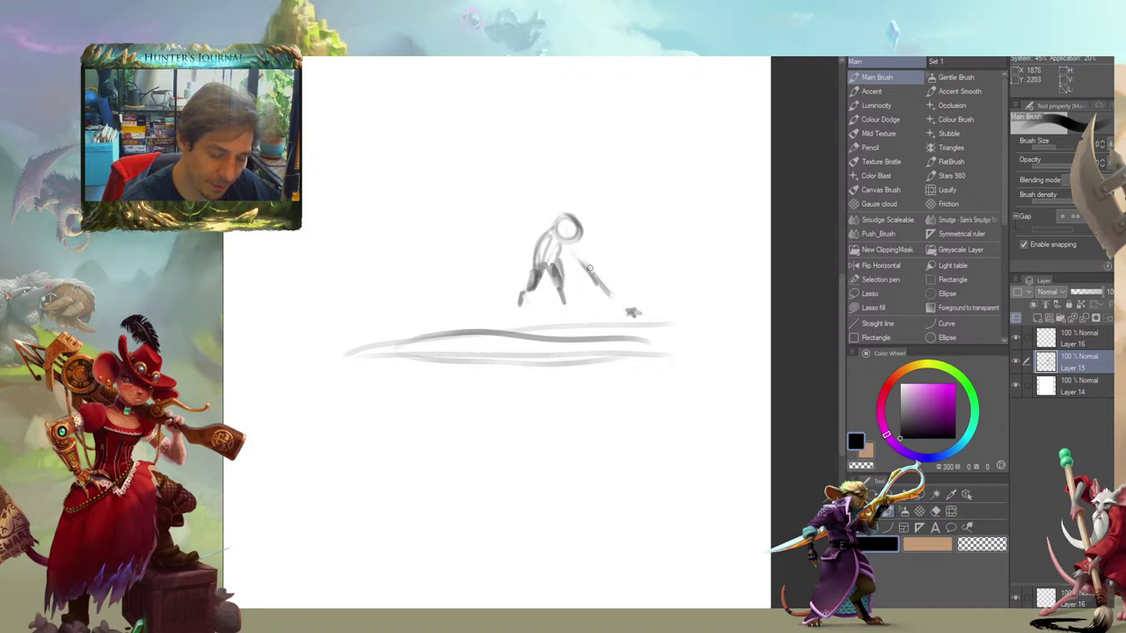
mouse_move(590, 269)
mouse_down()
mouse_move(579, 248)
mouse_move(521, 238)
mouse_up()
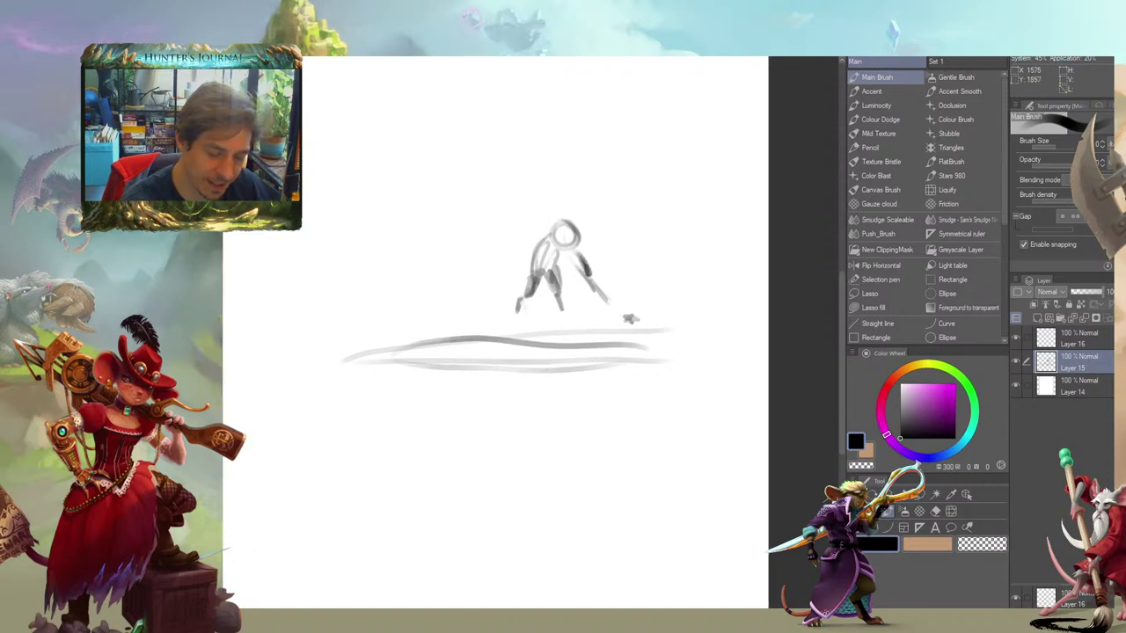
Sketch a bent, shaded arm behind the figure's back and add ears to its round head
drag(430, 197, 425, 184)
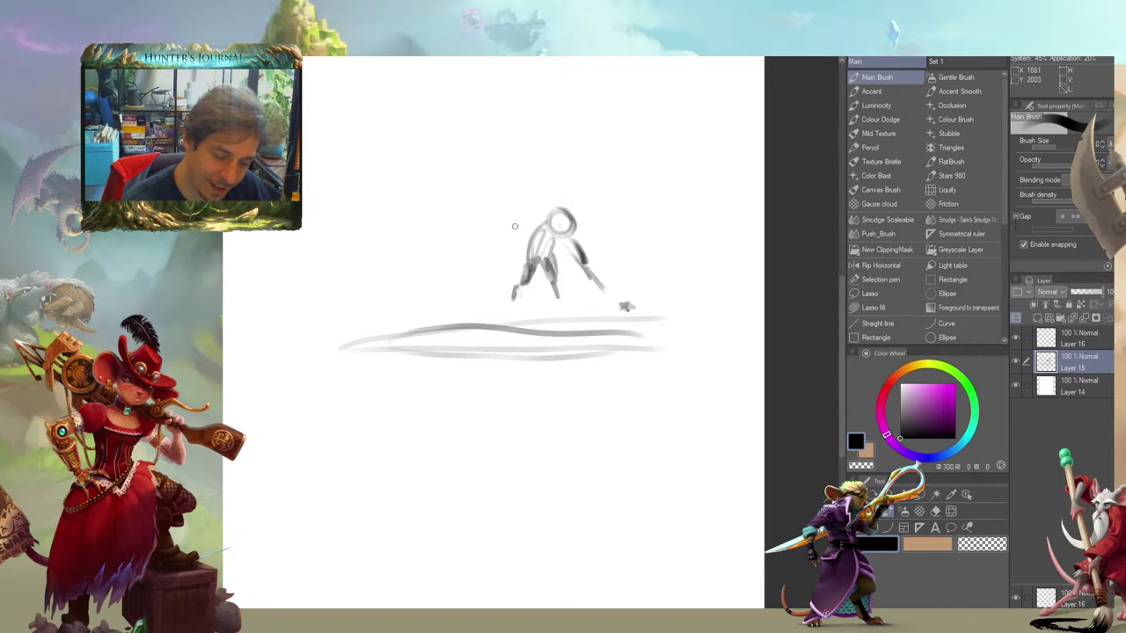
mouse_move(536, 224)
mouse_down()
mouse_move(509, 215)
mouse_move(509, 237)
mouse_move(507, 213)
mouse_move(524, 213)
mouse_move(508, 229)
mouse_move(537, 218)
mouse_move(528, 213)
mouse_move(523, 222)
mouse_move(540, 220)
mouse_move(545, 200)
mouse_move(472, 243)
mouse_up()
key(c)
key(c)
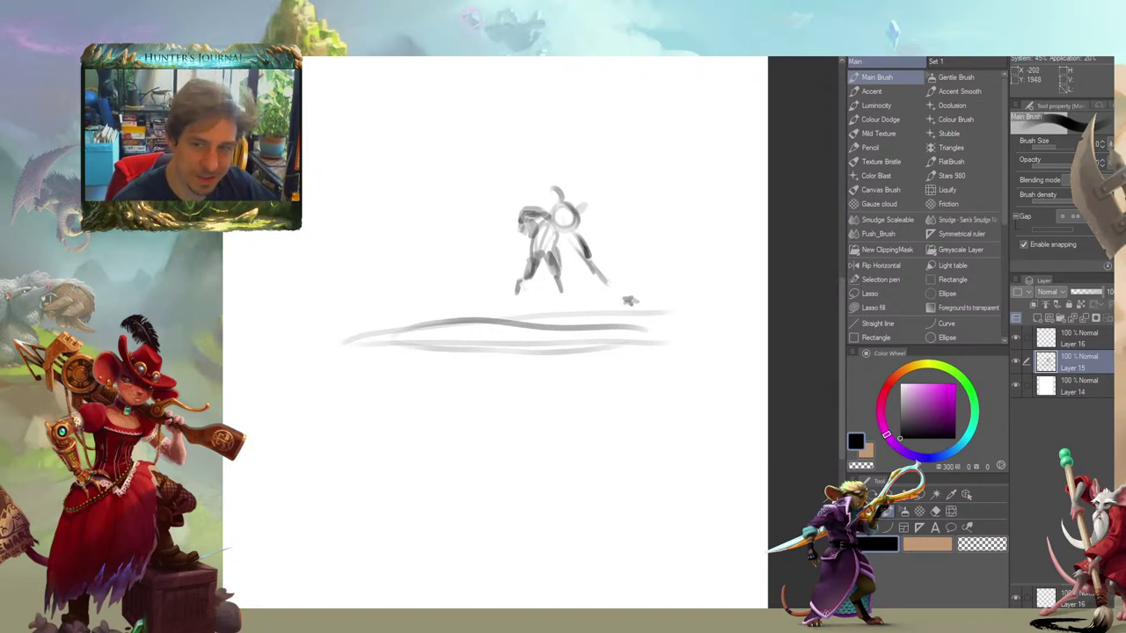
Sketch a thin curved tail trailing behind the figure and trim its tip using the transparent colour
mouse_move(269, 254)
mouse_down()
mouse_move(239, 239)
mouse_move(263, 262)
mouse_up()
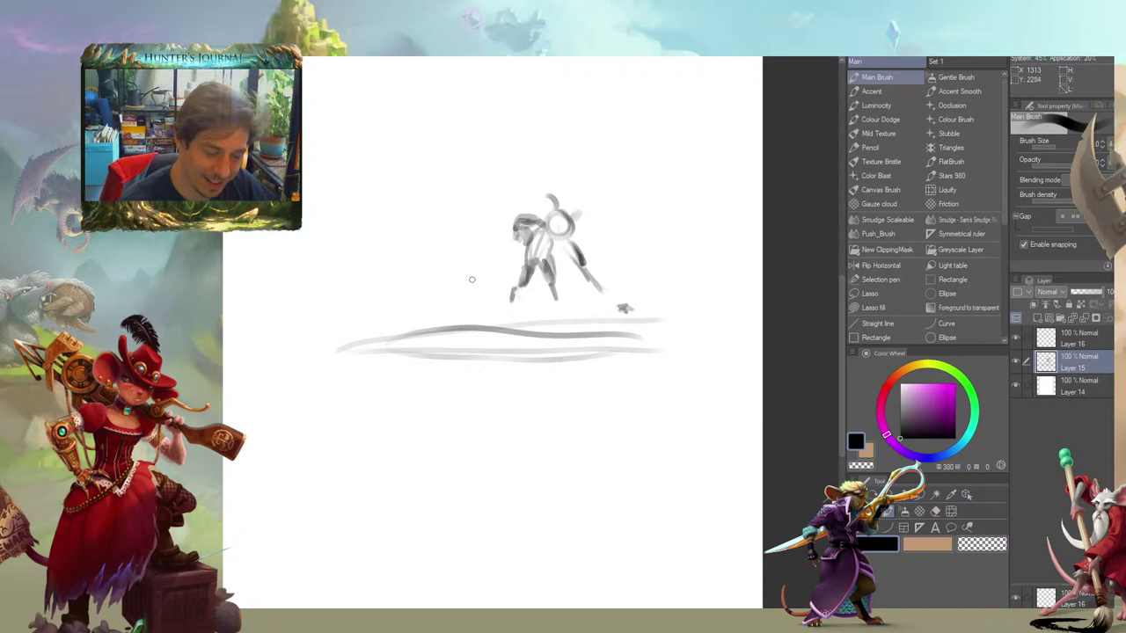
mouse_move(475, 287)
mouse_down()
mouse_move(480, 265)
mouse_move(516, 271)
mouse_up()
drag(337, 191, 314, 201)
key(c)
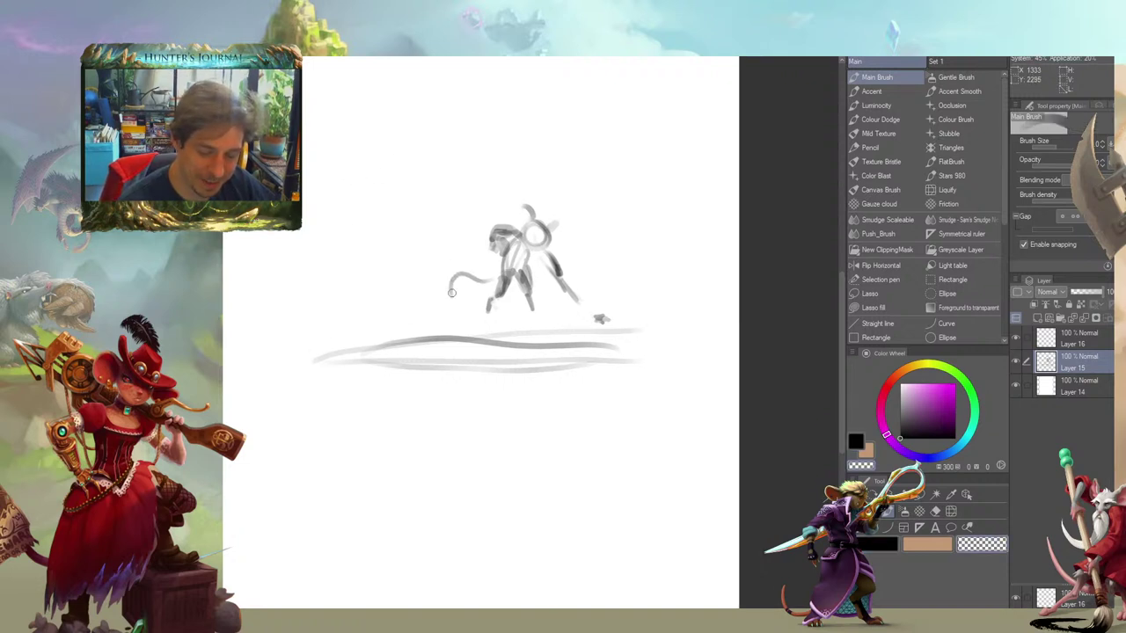
mouse_move(446, 248)
mouse_down()
mouse_move(374, 223)
mouse_move(412, 227)
mouse_move(367, 242)
mouse_move(453, 268)
mouse_up()
key(c)
key(c)
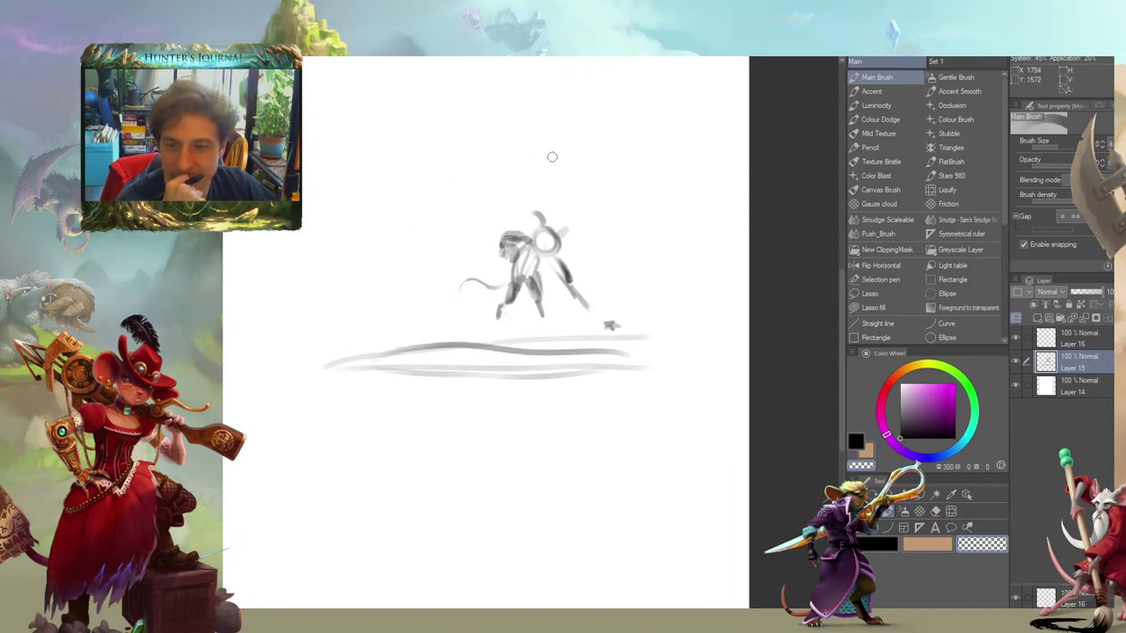
drag(377, 275, 324, 259)
key(c)
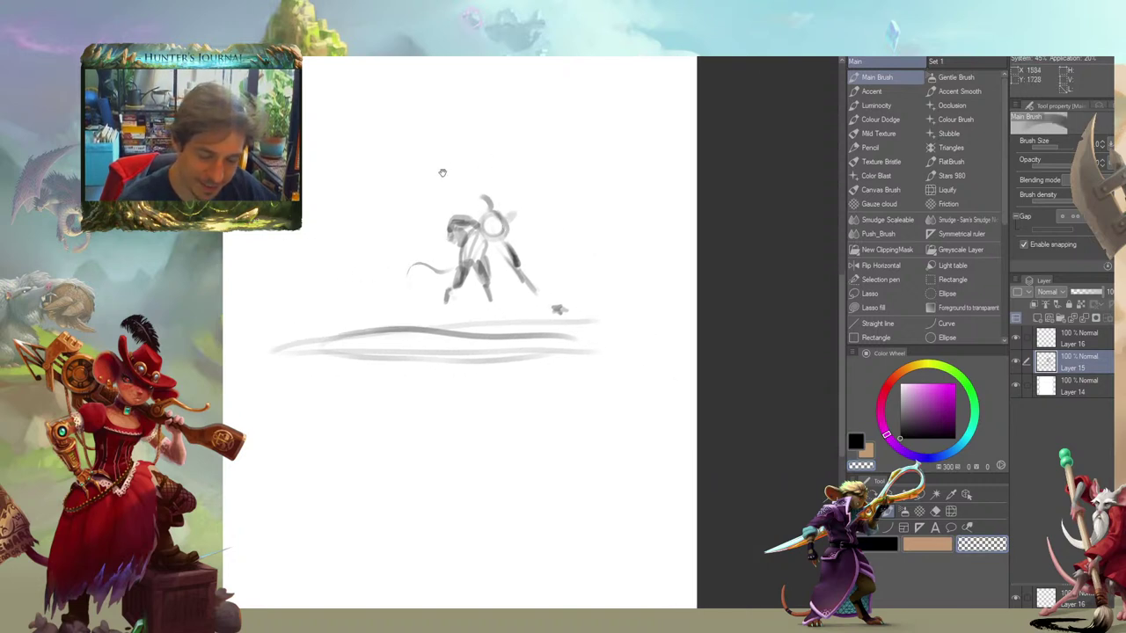
drag(508, 228, 437, 222)
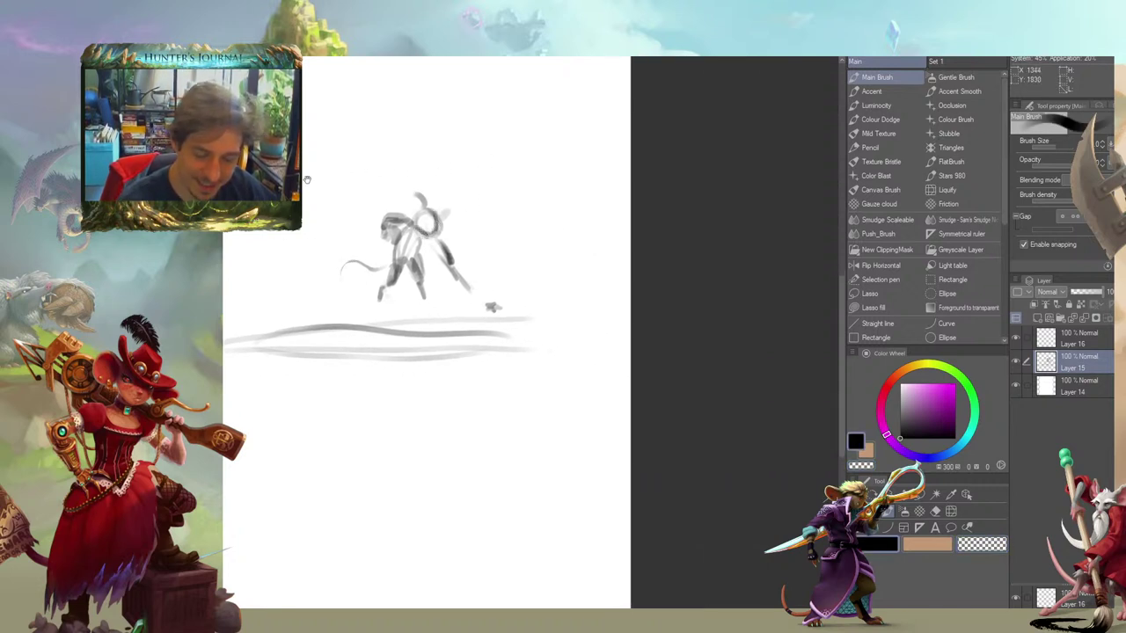
drag(330, 199, 432, 226)
drag(505, 205, 390, 279)
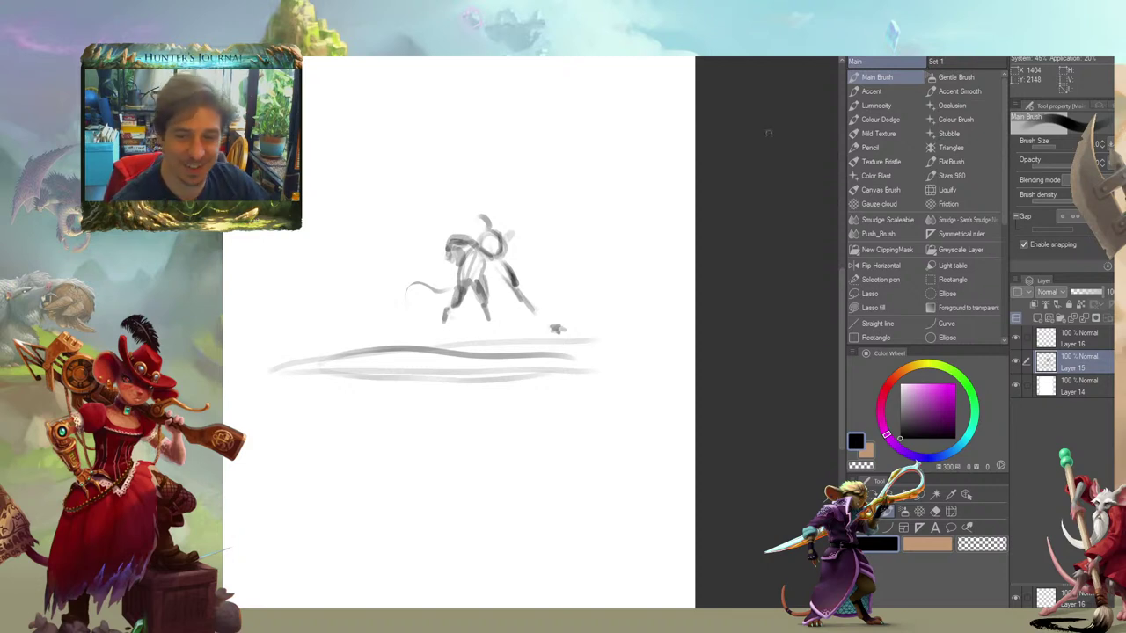
mouse_move(288, 256)
mouse_down()
mouse_move(306, 223)
mouse_move(361, 255)
mouse_move(314, 293)
mouse_up()
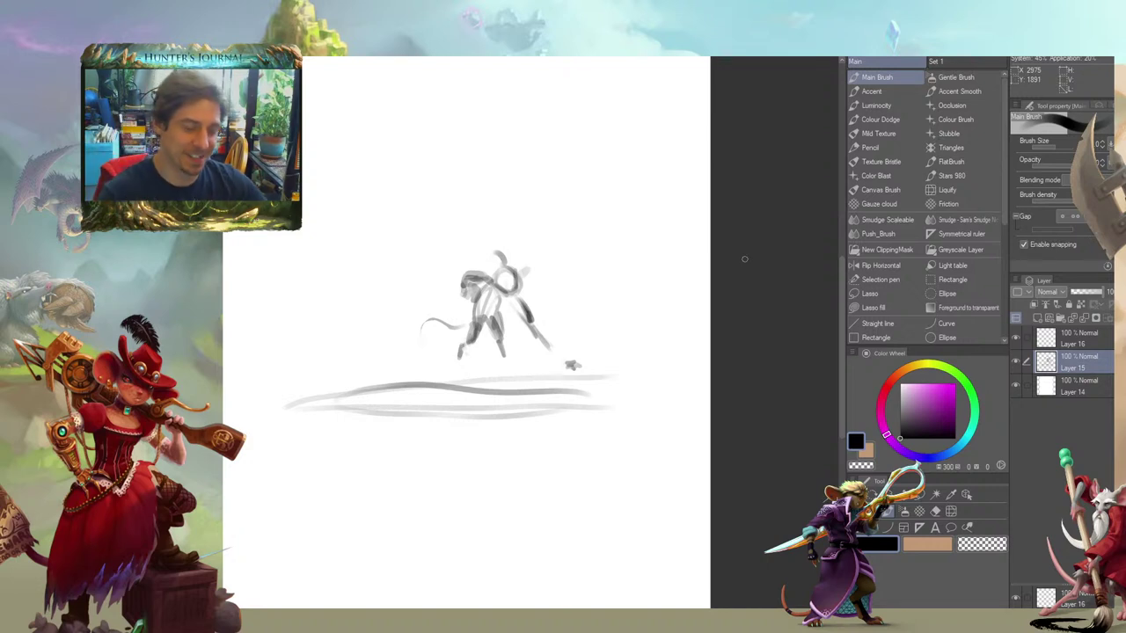
Sketch a wide, sloping hat brim across the figure's head and clean its edge near the face with the transparent colour
drag(248, 331, 348, 271)
drag(623, 194, 664, 199)
mouse_move(502, 168)
mouse_down()
mouse_move(582, 236)
mouse_move(568, 183)
mouse_move(567, 211)
mouse_move(540, 188)
mouse_move(483, 176)
mouse_move(528, 132)
mouse_move(547, 131)
mouse_move(563, 145)
mouse_move(588, 221)
mouse_move(424, 161)
mouse_up()
mouse_move(440, 159)
mouse_down()
mouse_move(498, 166)
mouse_move(604, 241)
mouse_move(569, 192)
mouse_up()
drag(349, 137, 313, 127)
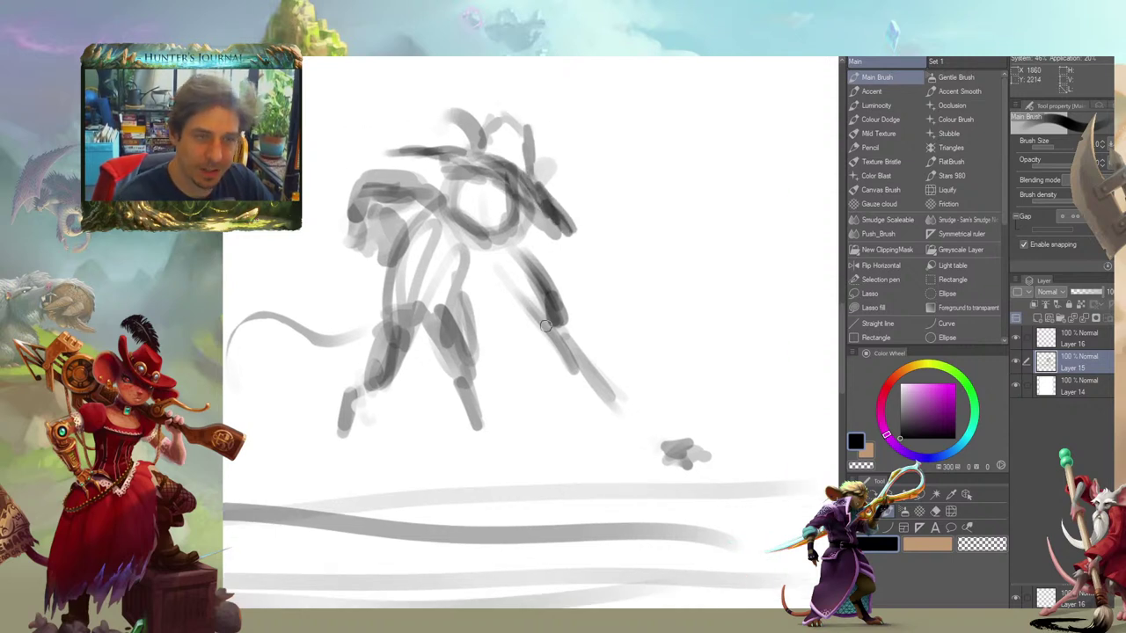
key(c)
mouse_move(531, 209)
mouse_down()
mouse_move(560, 234)
mouse_move(531, 213)
mouse_up()
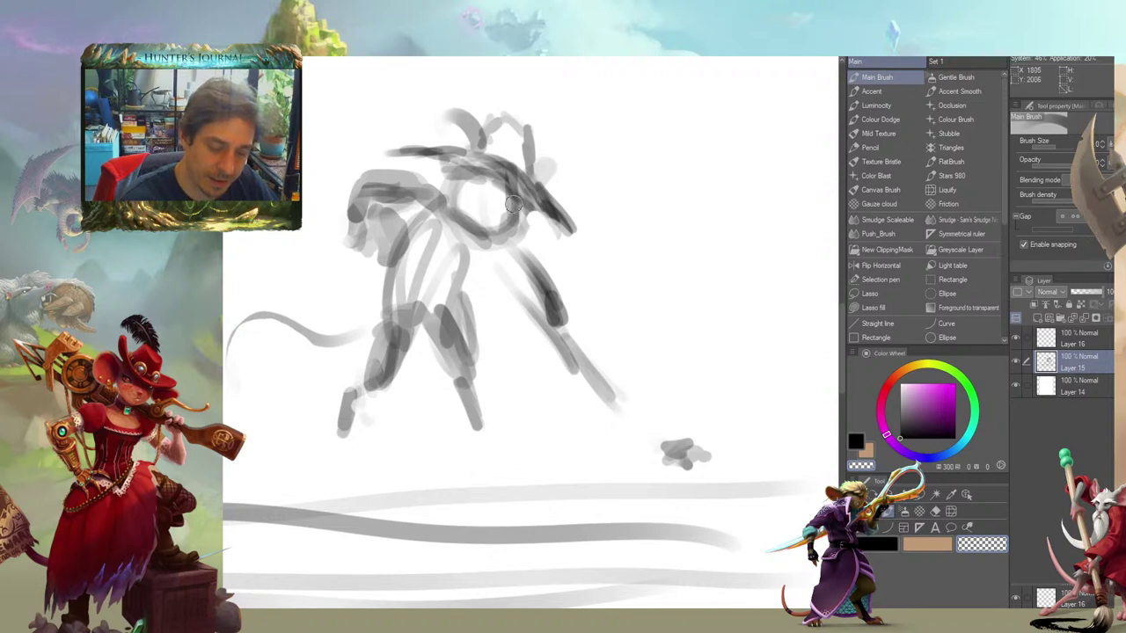
mouse_move(332, 174)
mouse_down()
mouse_move(398, 155)
mouse_move(367, 156)
mouse_up()
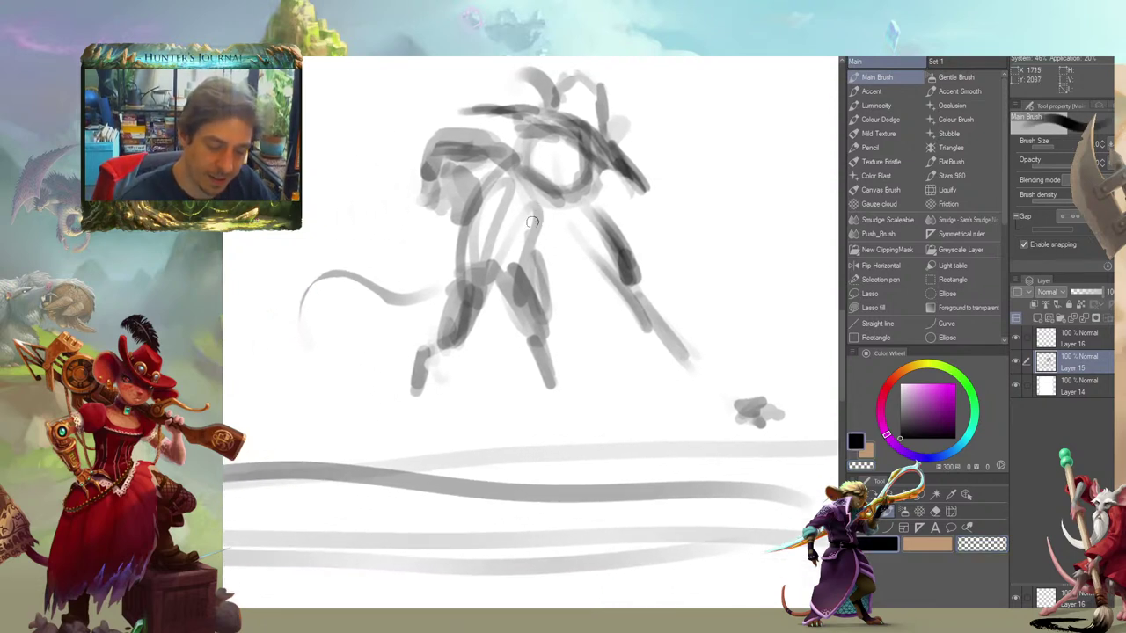
Darken the front edge of the torso and outline the rear thigh and crotch with dark strokes
mouse_move(558, 199)
mouse_down()
mouse_move(522, 246)
mouse_move(532, 295)
mouse_up()
drag(436, 216, 477, 243)
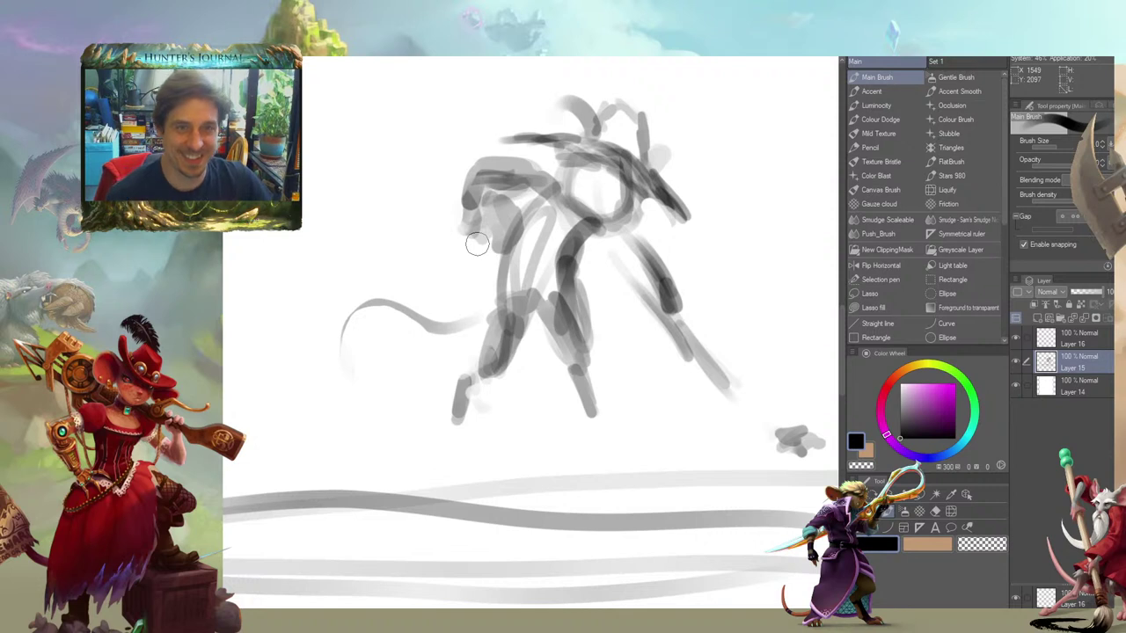
mouse_move(398, 332)
mouse_down()
mouse_move(386, 321)
mouse_move(427, 323)
mouse_up()
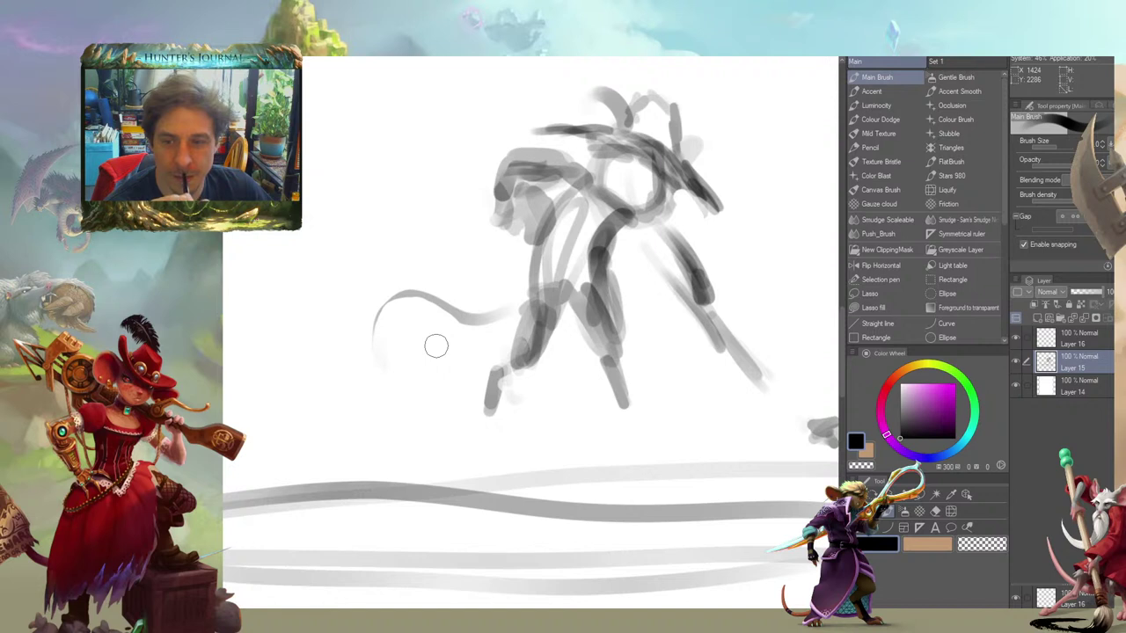
mouse_move(436, 345)
mouse_down()
mouse_move(332, 171)
mouse_move(457, 125)
mouse_up()
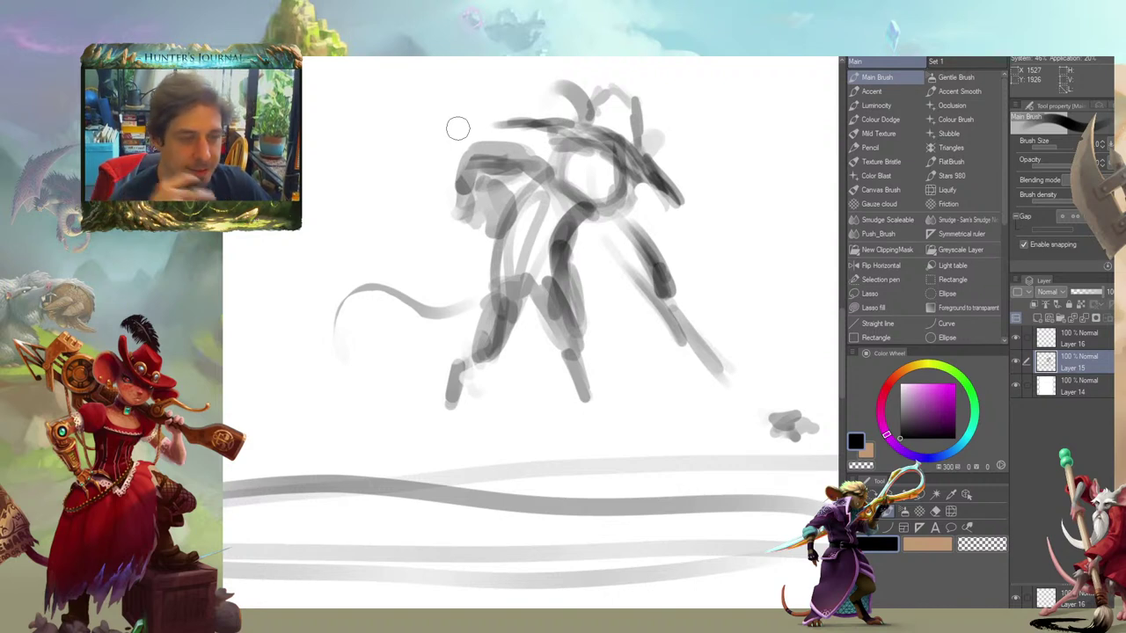
drag(391, 263, 396, 196)
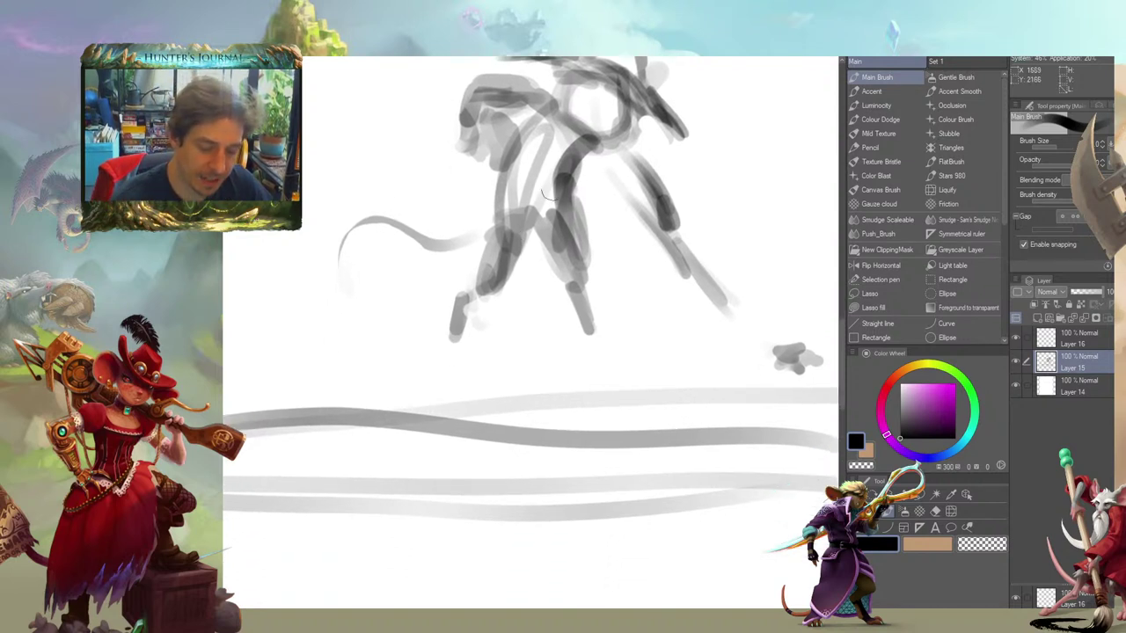
mouse_move(498, 205)
mouse_down()
mouse_move(487, 287)
mouse_move(525, 255)
mouse_move(513, 276)
mouse_move(539, 228)
mouse_move(557, 250)
mouse_up()
drag(409, 174, 410, 189)
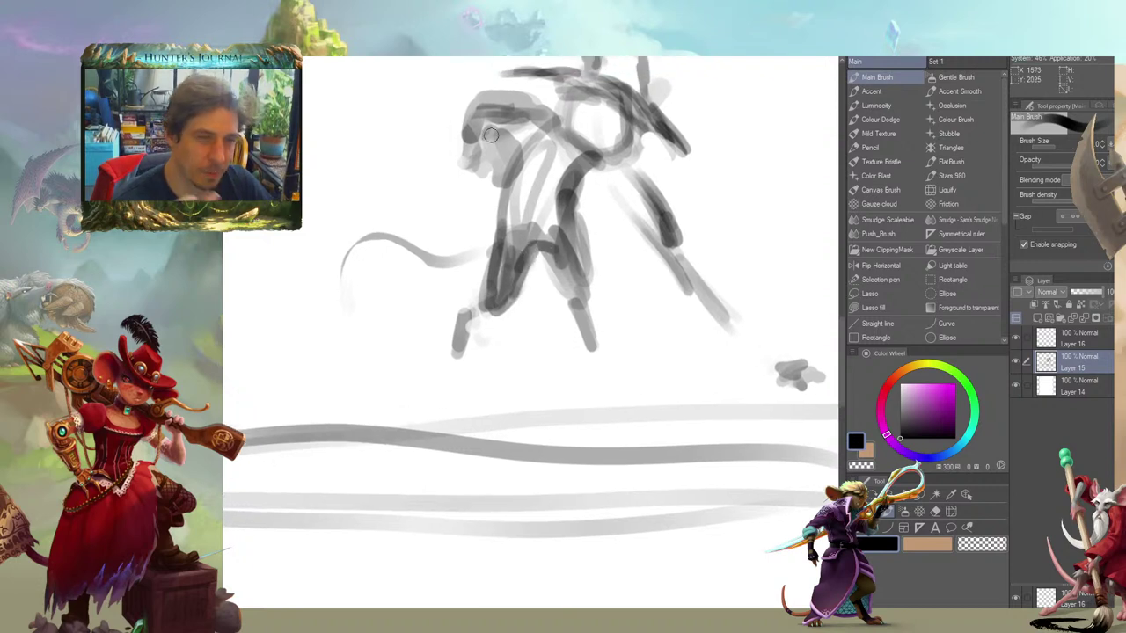
Outline the front thigh down to the knee with dark strokes and clear stray shading around the legs using the transparent colour
key(c)
mouse_move(545, 271)
mouse_down()
mouse_move(562, 300)
mouse_move(520, 288)
mouse_move(518, 298)
mouse_up()
drag(481, 169, 421, 171)
key(c)
mouse_move(505, 262)
mouse_down()
mouse_move(530, 296)
mouse_move(538, 259)
mouse_move(522, 225)
mouse_up()
drag(522, 225, 535, 293)
mouse_move(508, 214)
mouse_down()
mouse_move(489, 208)
mouse_move(516, 271)
mouse_move(504, 207)
mouse_move(508, 250)
mouse_move(453, 264)
mouse_move(446, 283)
mouse_move(458, 225)
mouse_up()
key(c)
drag(352, 144, 397, 194)
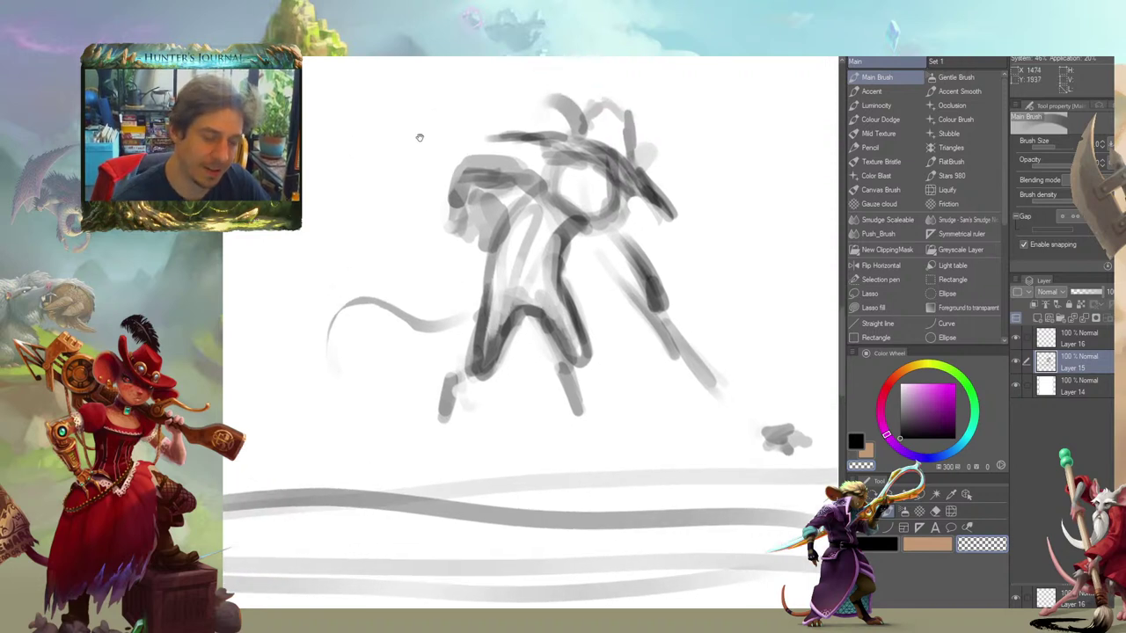
drag(580, 236, 584, 247)
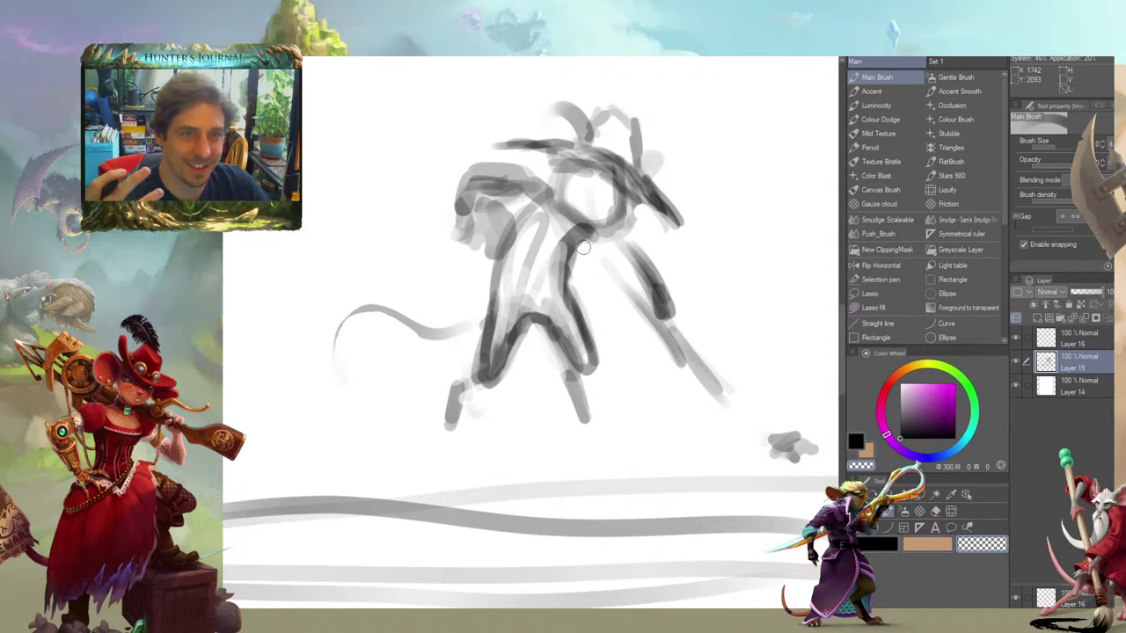
mouse_move(403, 281)
mouse_down()
mouse_move(362, 231)
mouse_move(379, 260)
mouse_up()
key(c)
Darken the upper edge of the bent arm behind the back and trim its outline with the transparent colour
mouse_move(438, 206)
mouse_down()
mouse_move(478, 237)
mouse_move(425, 219)
mouse_move(435, 238)
mouse_up()
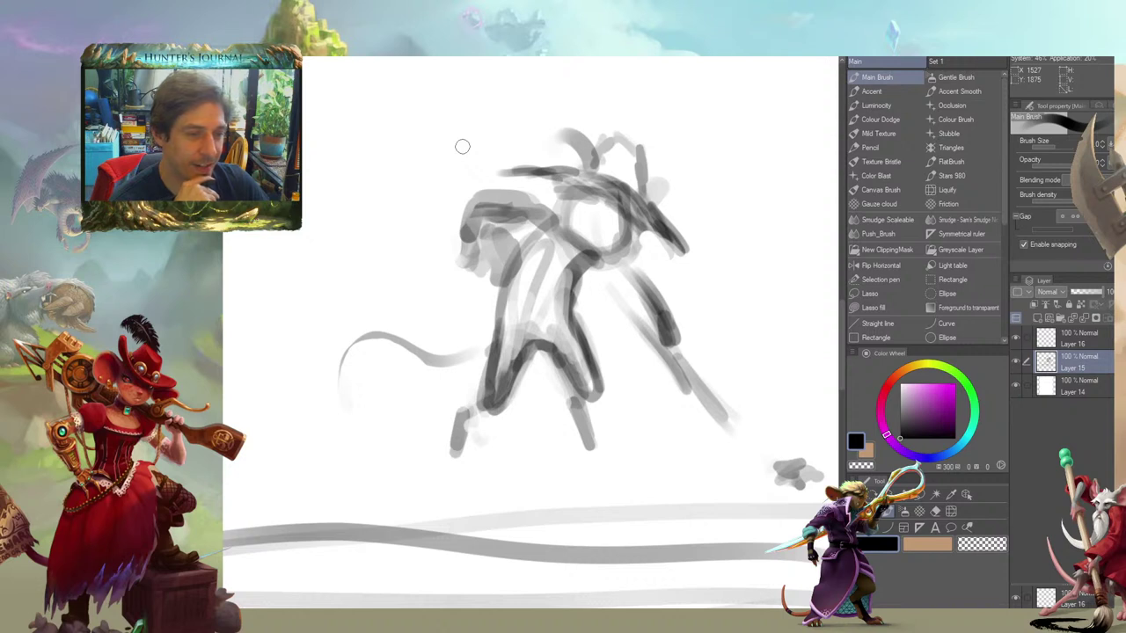
mouse_move(542, 181)
mouse_down()
mouse_move(520, 183)
mouse_move(531, 214)
mouse_move(524, 207)
mouse_up()
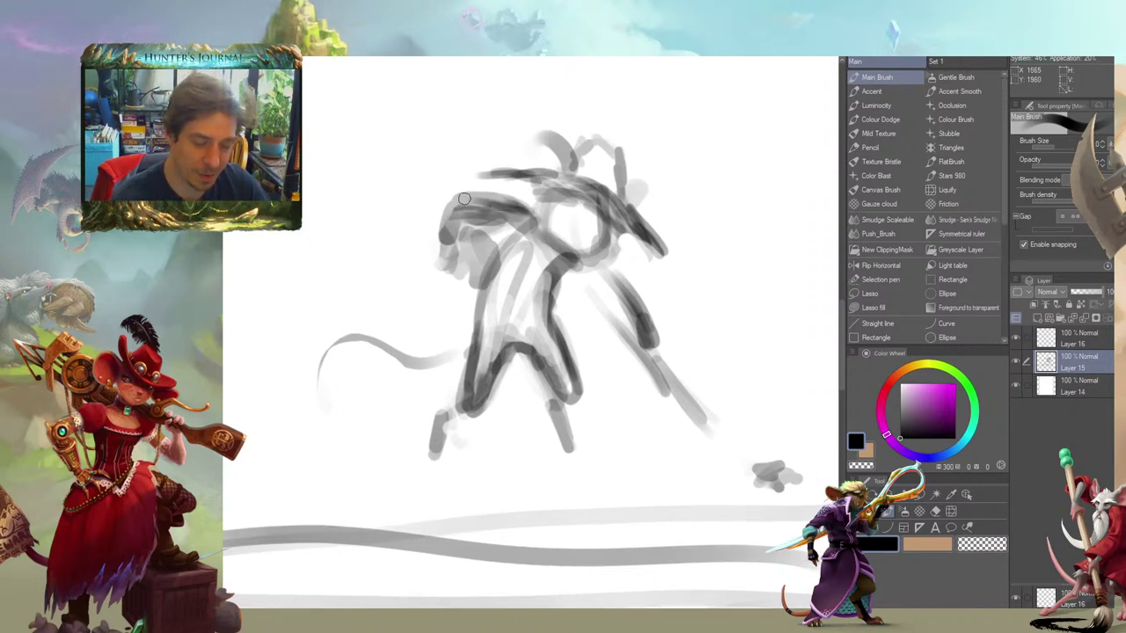
drag(452, 205, 511, 201)
mouse_move(407, 187)
mouse_down()
mouse_move(364, 170)
mouse_move(471, 183)
mouse_up()
key(c)
drag(465, 181, 411, 179)
mouse_move(319, 181)
mouse_down()
mouse_move(347, 167)
mouse_move(362, 180)
mouse_up()
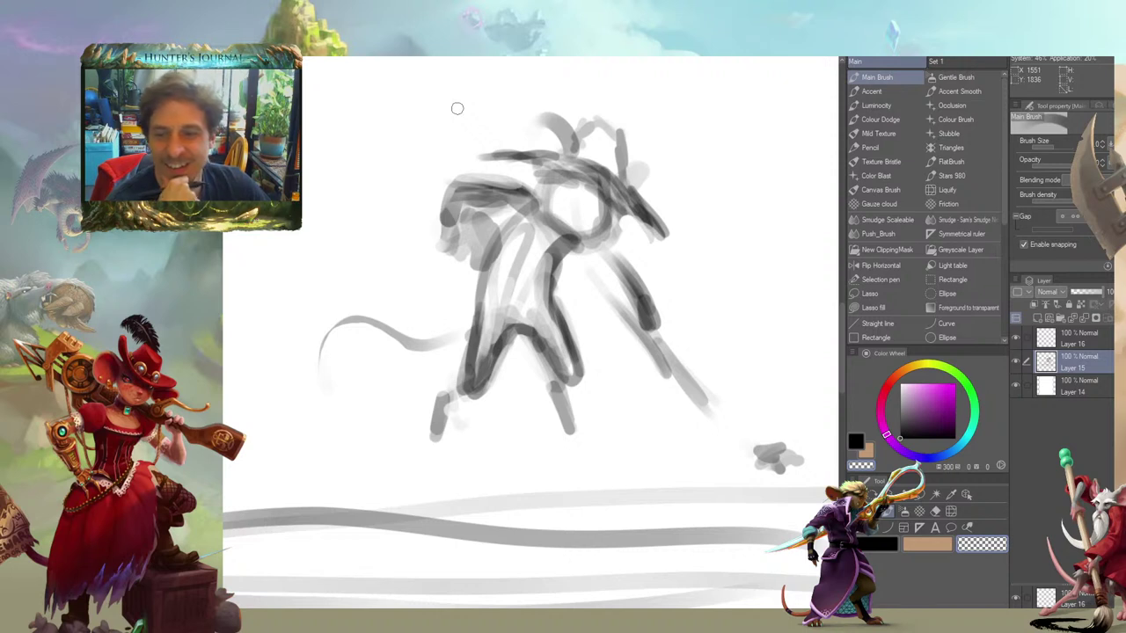
drag(426, 217, 413, 165)
Reduce the brush size and sketch open jacket flaps hanging on both sides of the torso
key(c)
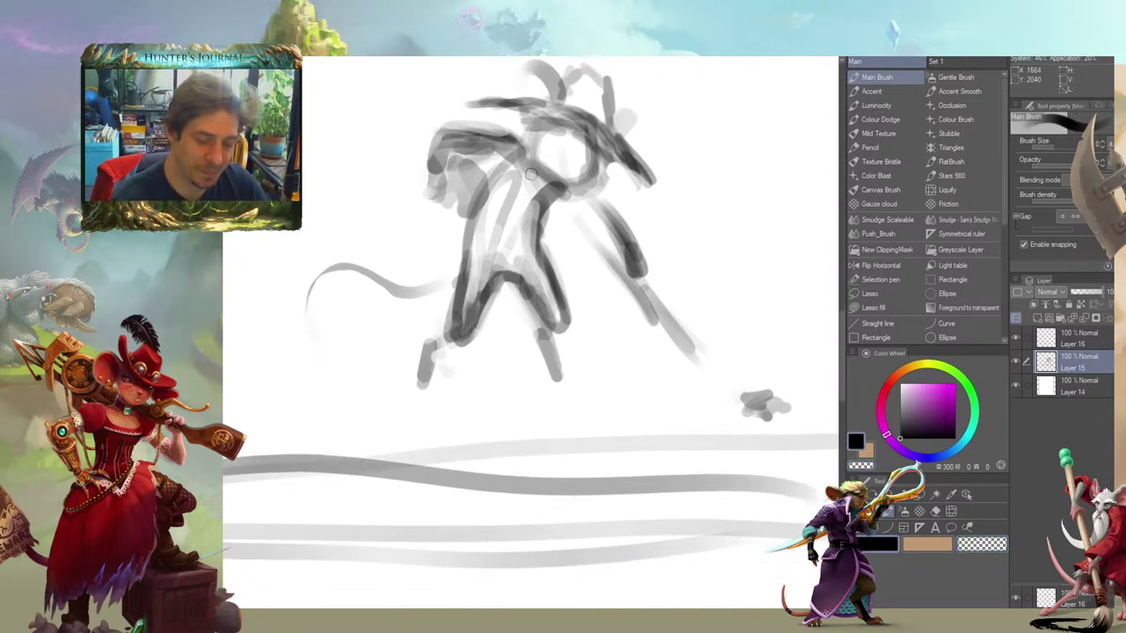
key([)
mouse_move(531, 165)
mouse_down()
mouse_move(516, 203)
mouse_move(459, 155)
mouse_move(511, 228)
mouse_move(481, 255)
mouse_up()
mouse_move(531, 220)
mouse_down()
mouse_move(561, 279)
mouse_move(544, 256)
mouse_move(550, 284)
mouse_move(561, 252)
mouse_up()
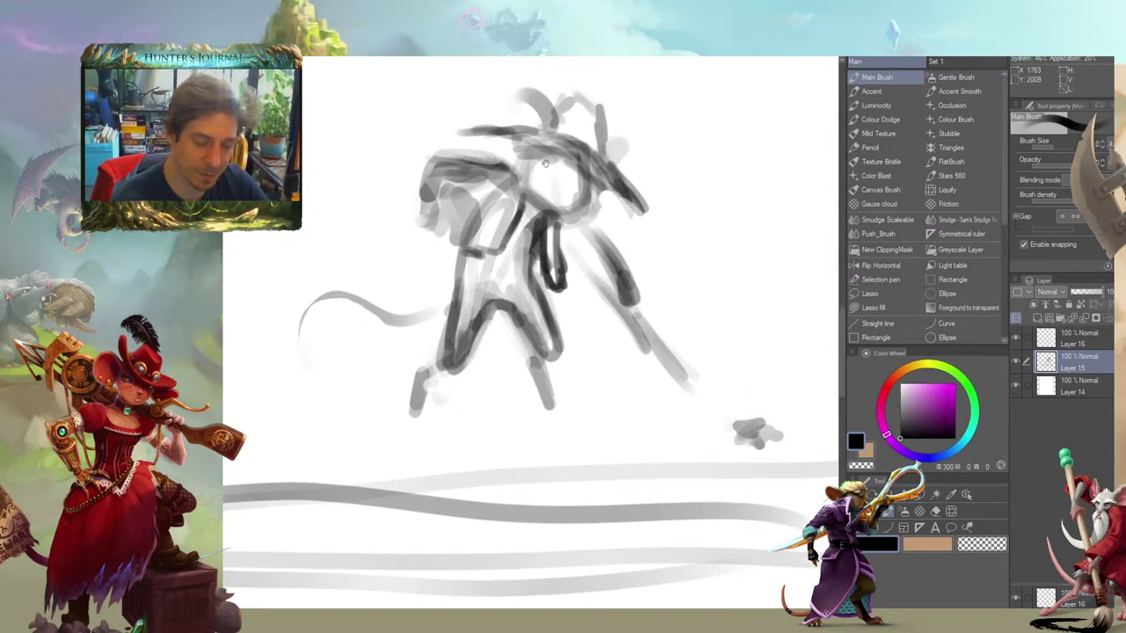
mouse_move(546, 164)
mouse_down()
mouse_move(520, 220)
mouse_move(475, 264)
mouse_move(446, 260)
mouse_up()
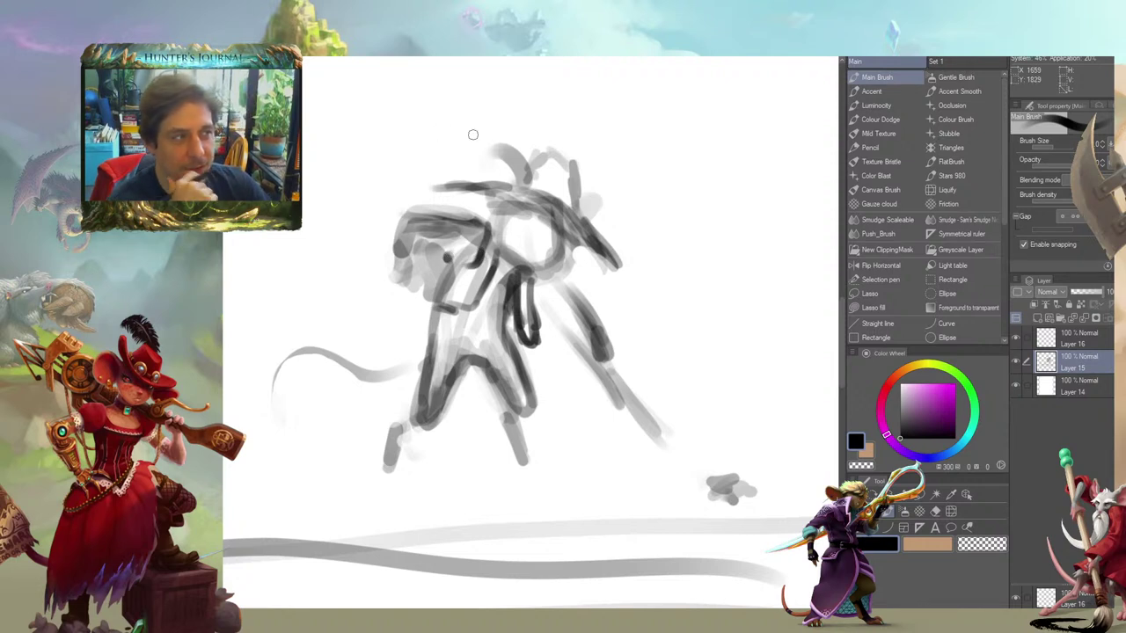
Outline the bent arm with angular dark lines from the shoulder over the elbow down to the hand
drag(462, 239, 467, 267)
drag(429, 189, 369, 179)
mouse_move(413, 213)
mouse_down()
mouse_move(344, 188)
mouse_move(406, 204)
mouse_move(365, 207)
mouse_move(358, 229)
mouse_move(370, 211)
mouse_move(355, 197)
mouse_move(345, 221)
mouse_move(347, 203)
mouse_move(334, 258)
mouse_move(352, 278)
mouse_move(346, 262)
mouse_move(360, 266)
mouse_move(353, 282)
mouse_move(340, 262)
mouse_move(357, 276)
mouse_move(343, 266)
mouse_move(344, 231)
mouse_move(348, 222)
mouse_move(342, 251)
mouse_move(351, 192)
mouse_move(349, 222)
mouse_move(378, 185)
mouse_up()
key(c)
key(c)
key(c)
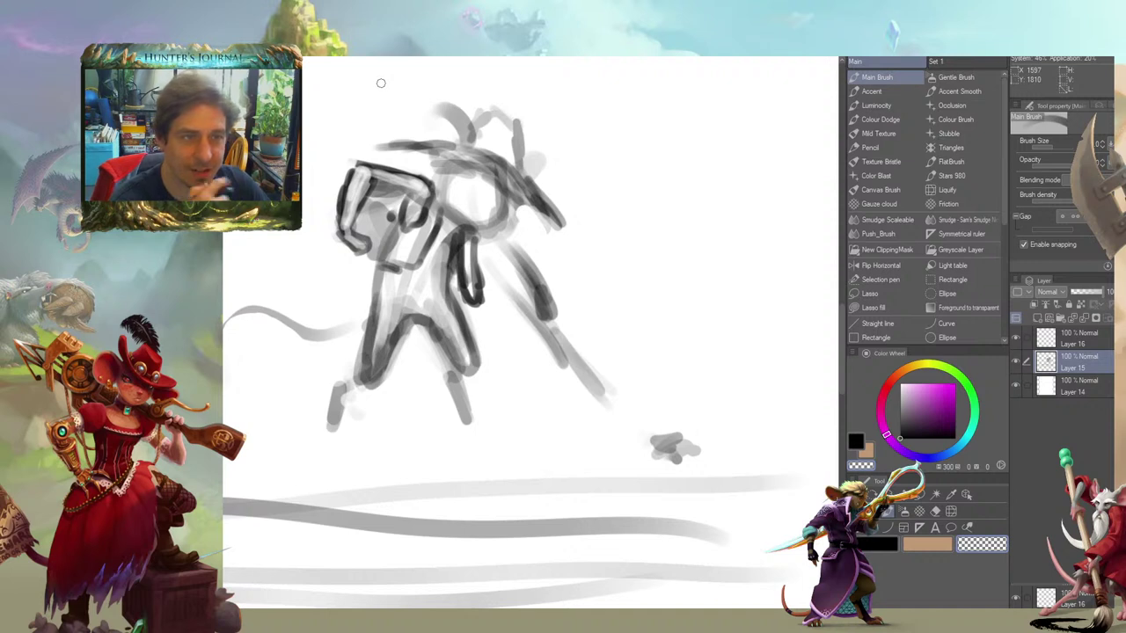
Outline the upper part of the long diagonal limb with thin dark lines ending in a pointed cuff, erasing the heavy shading inside
drag(496, 245, 456, 206)
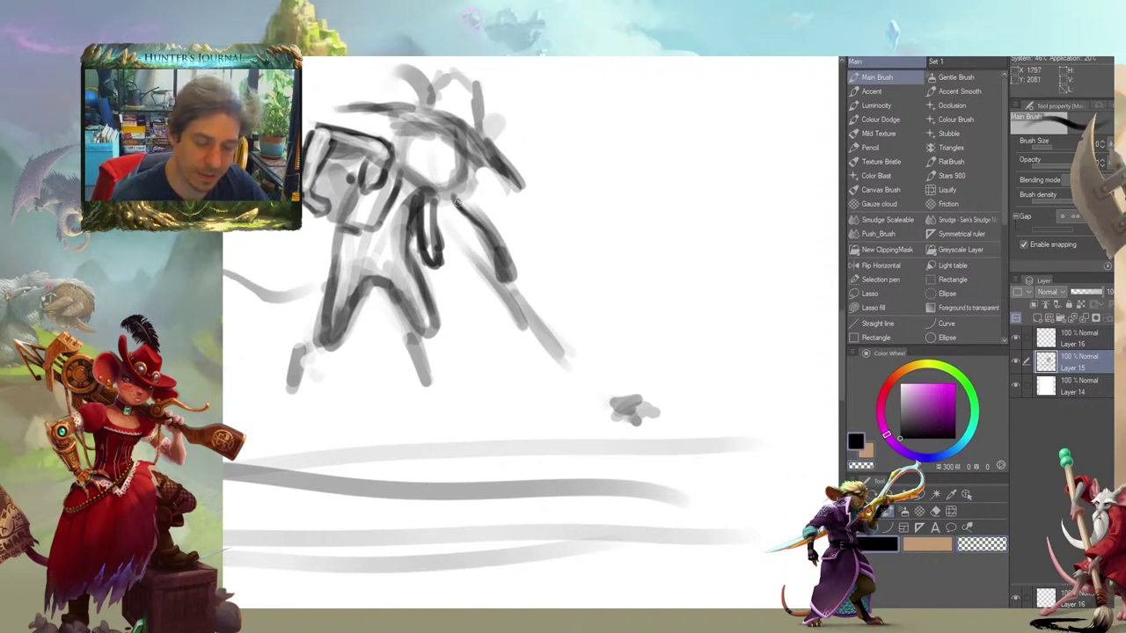
key(c)
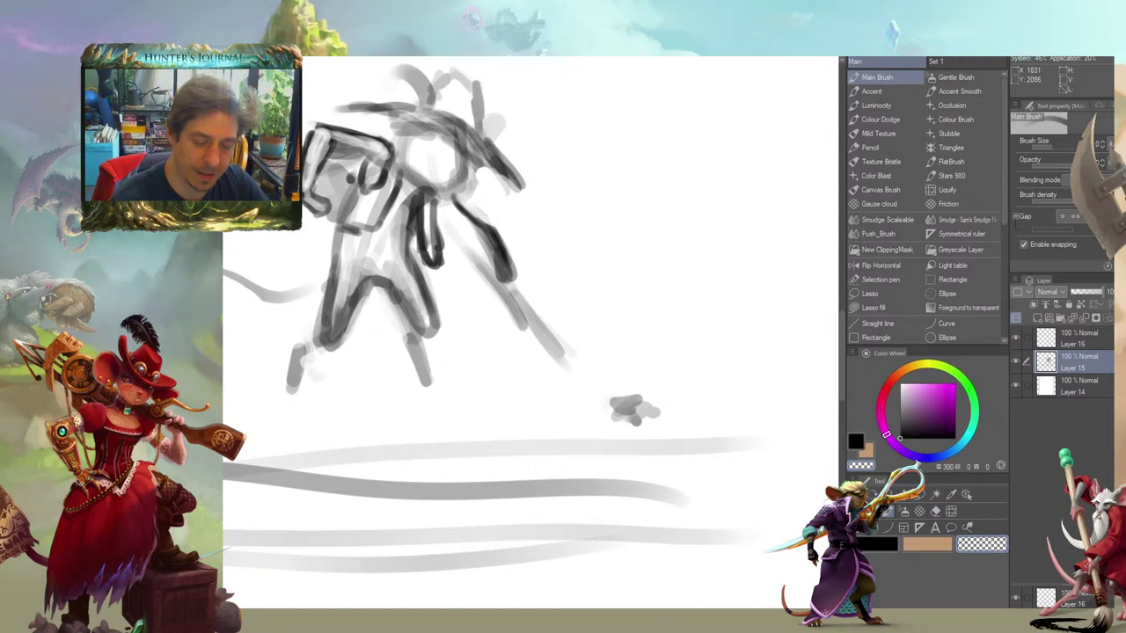
mouse_move(488, 235)
mouse_down()
mouse_move(525, 294)
mouse_move(488, 269)
mouse_move(490, 281)
mouse_move(525, 283)
mouse_move(528, 295)
mouse_up()
key(c)
drag(390, 213, 375, 210)
key(c)
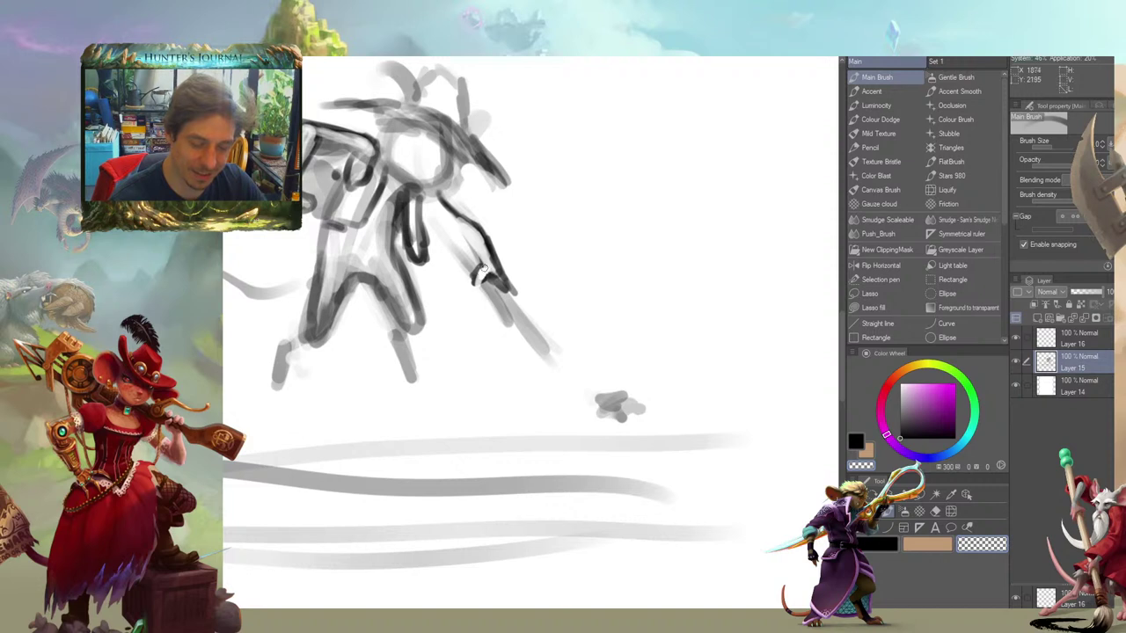
mouse_move(481, 269)
mouse_down()
mouse_move(494, 278)
mouse_move(463, 267)
mouse_up()
drag(452, 183, 458, 200)
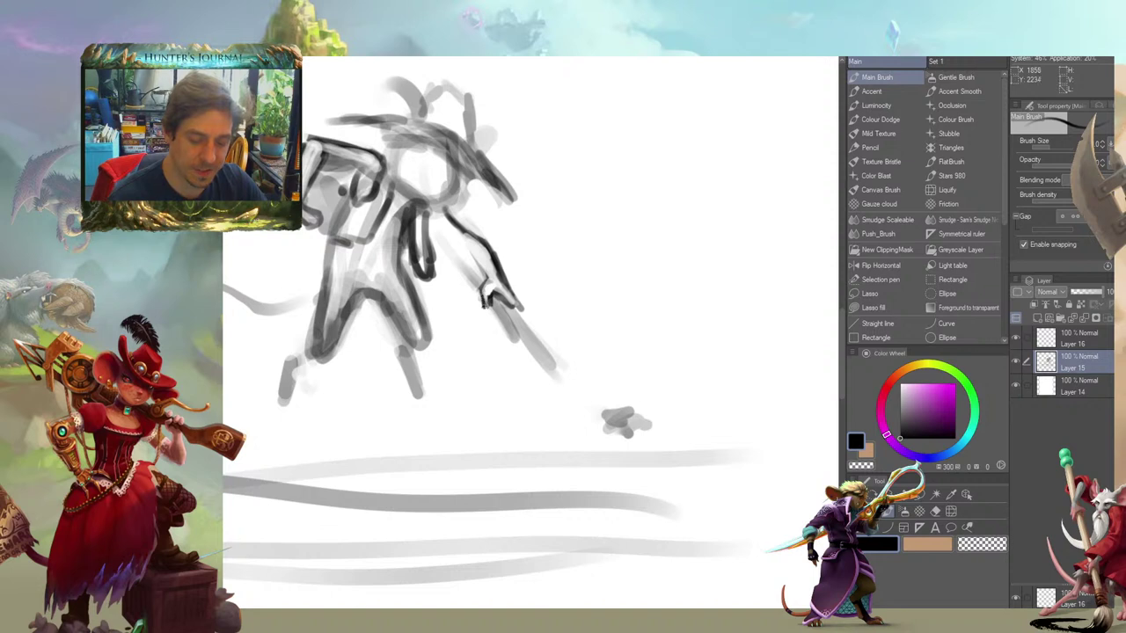
key(c)
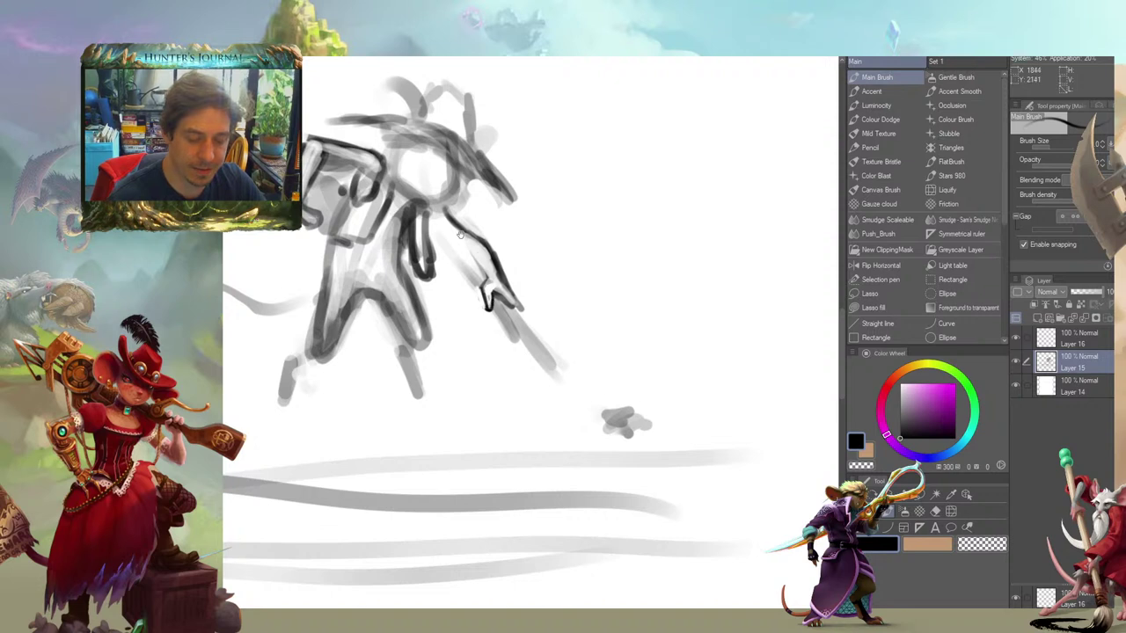
drag(459, 234, 449, 218)
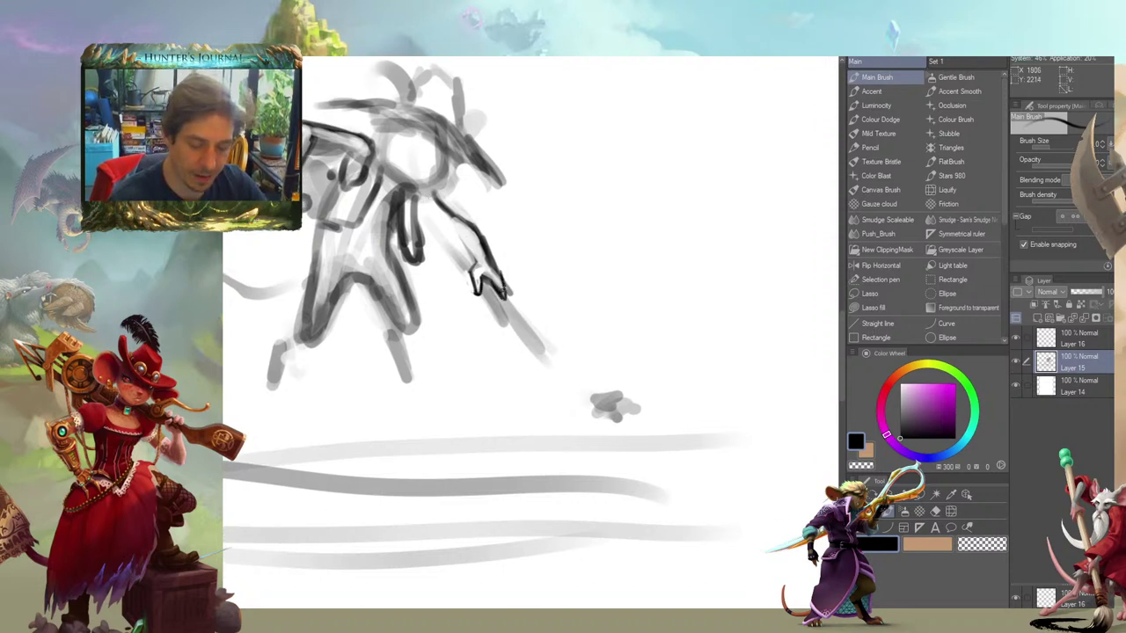
Draw the thin lower part of the diagonal limb down to the grey blob and darken the underside of its upper part
drag(484, 293, 539, 361)
mouse_move(508, 326)
mouse_down()
mouse_move(588, 393)
mouse_move(492, 292)
mouse_up()
mouse_move(489, 283)
mouse_down()
mouse_move(515, 323)
mouse_move(493, 288)
mouse_move(528, 344)
mouse_move(589, 396)
mouse_up()
key(c)
drag(519, 317, 524, 326)
key(c)
drag(475, 273, 429, 218)
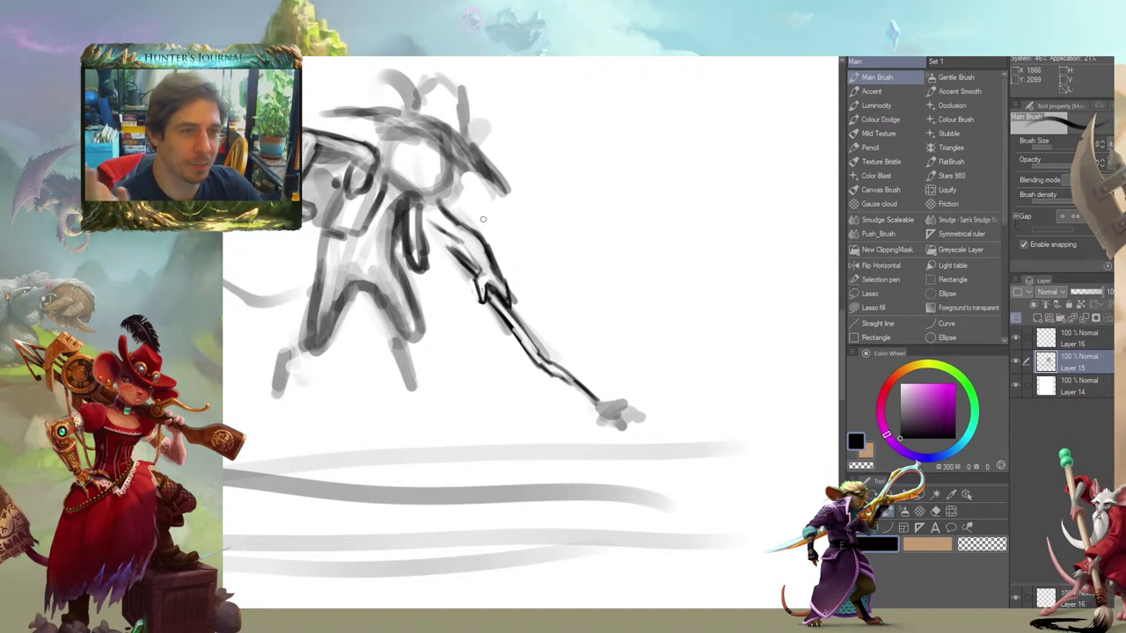
Add a small spur on the upper edge of the lower limb and trim the limb's contour with the transparent colour
drag(526, 325, 526, 340)
key(c)
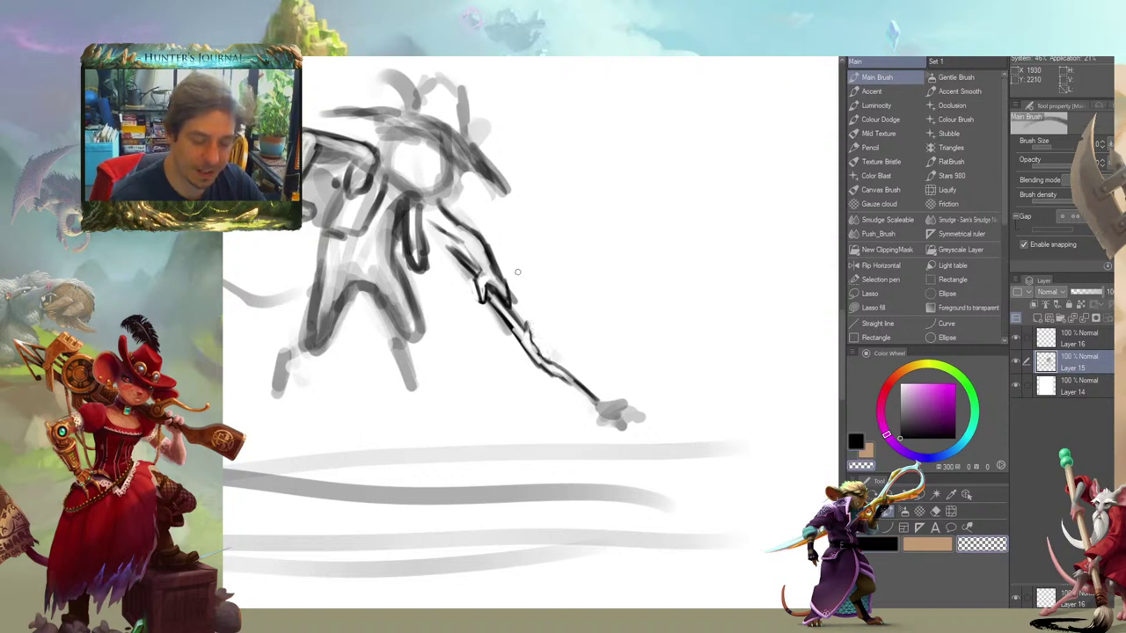
mouse_move(522, 316)
mouse_down()
mouse_move(485, 231)
mouse_move(495, 267)
mouse_move(483, 233)
mouse_up()
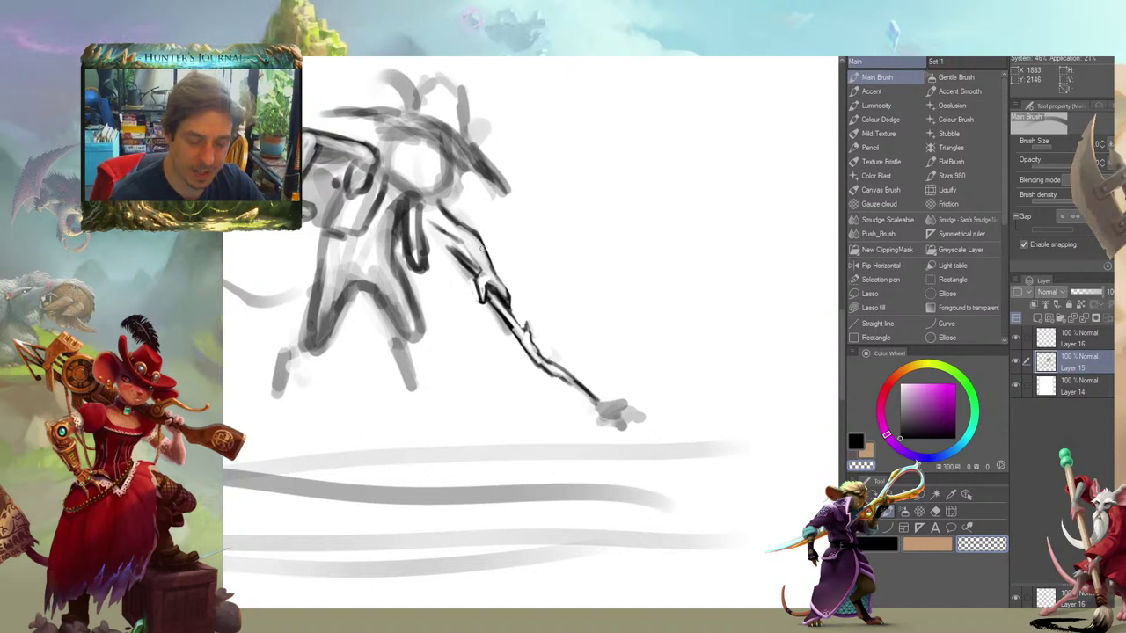
mouse_move(444, 215)
mouse_down()
mouse_move(531, 225)
mouse_move(550, 241)
mouse_up()
key(c)
drag(441, 189, 413, 189)
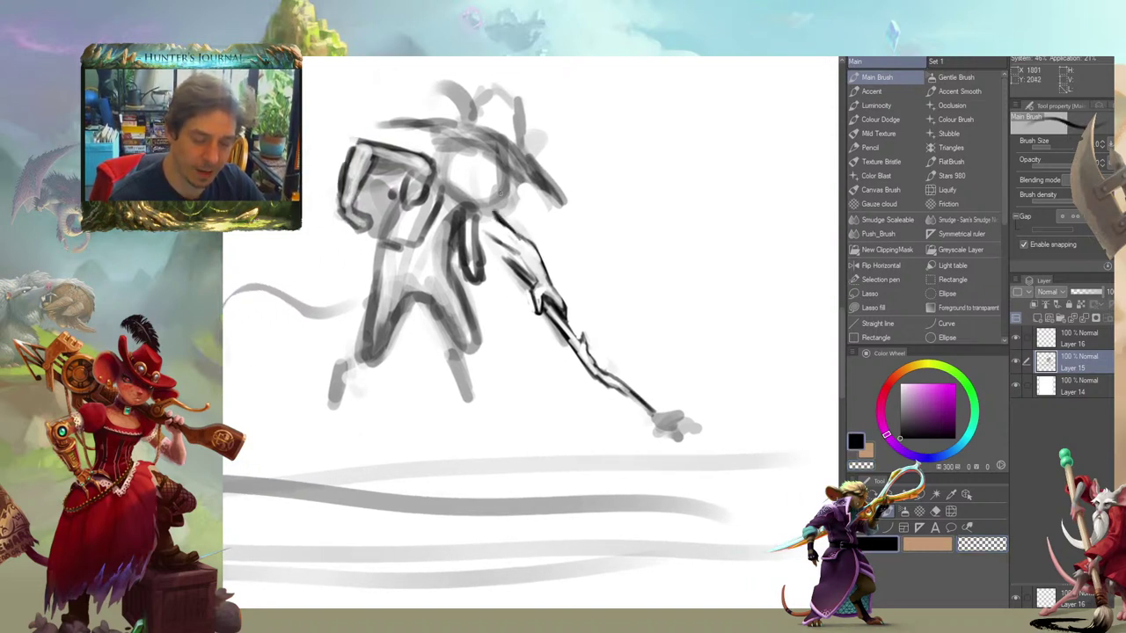
Darken the shoulder and inner contour of the diagonal limb, refining the lines with the transparent colour
drag(495, 235, 520, 256)
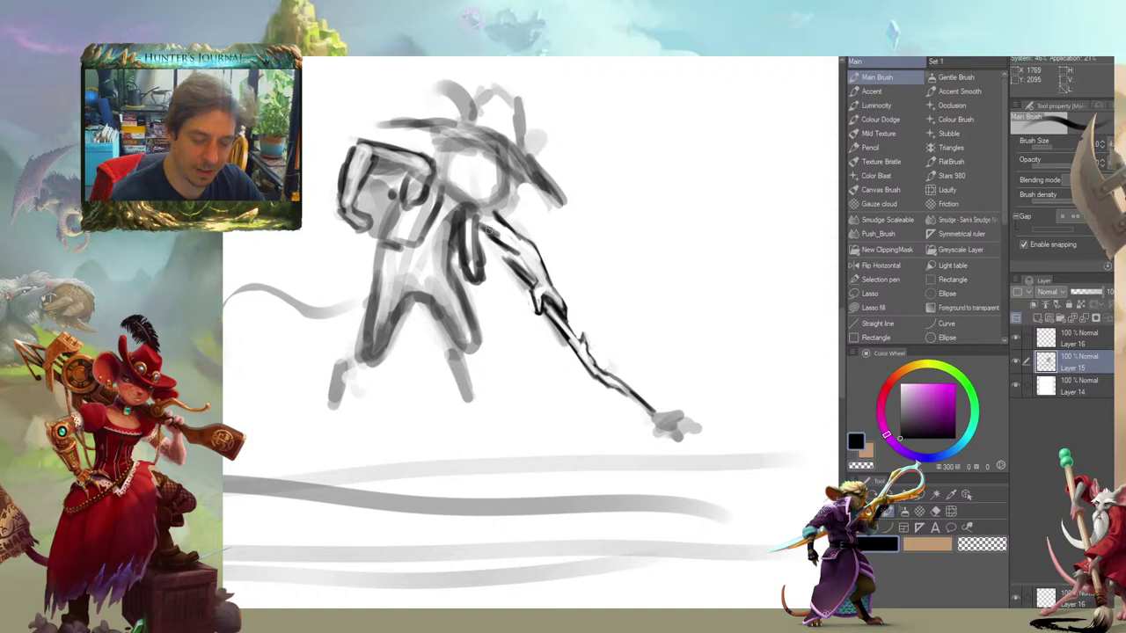
key(c)
drag(509, 238, 481, 239)
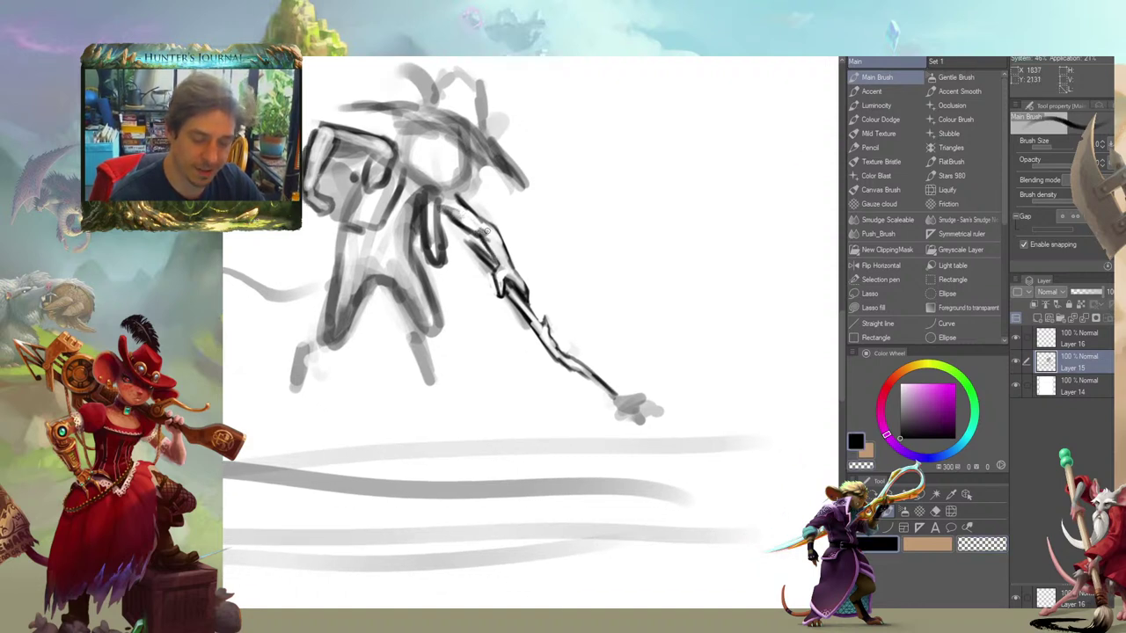
key(c)
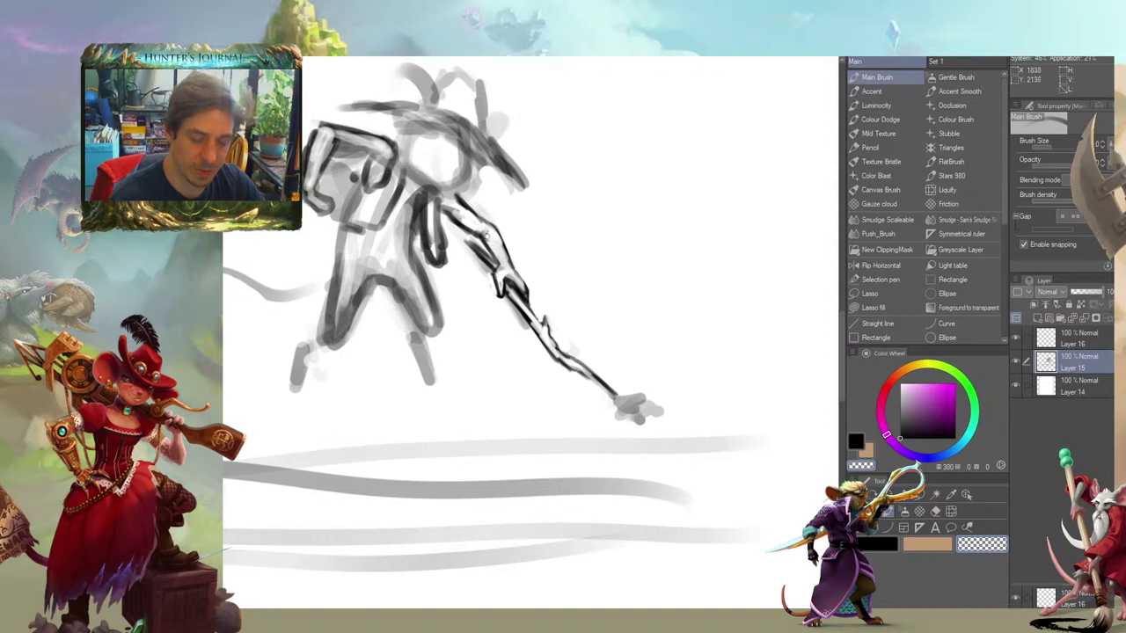
drag(482, 230, 548, 249)
key(c)
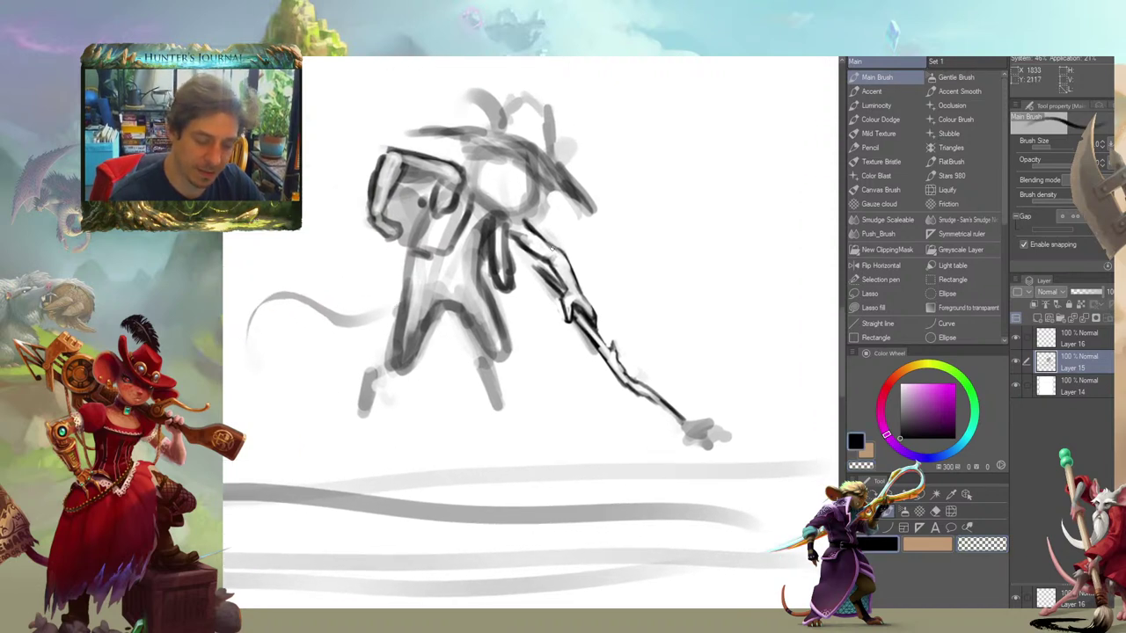
key(c)
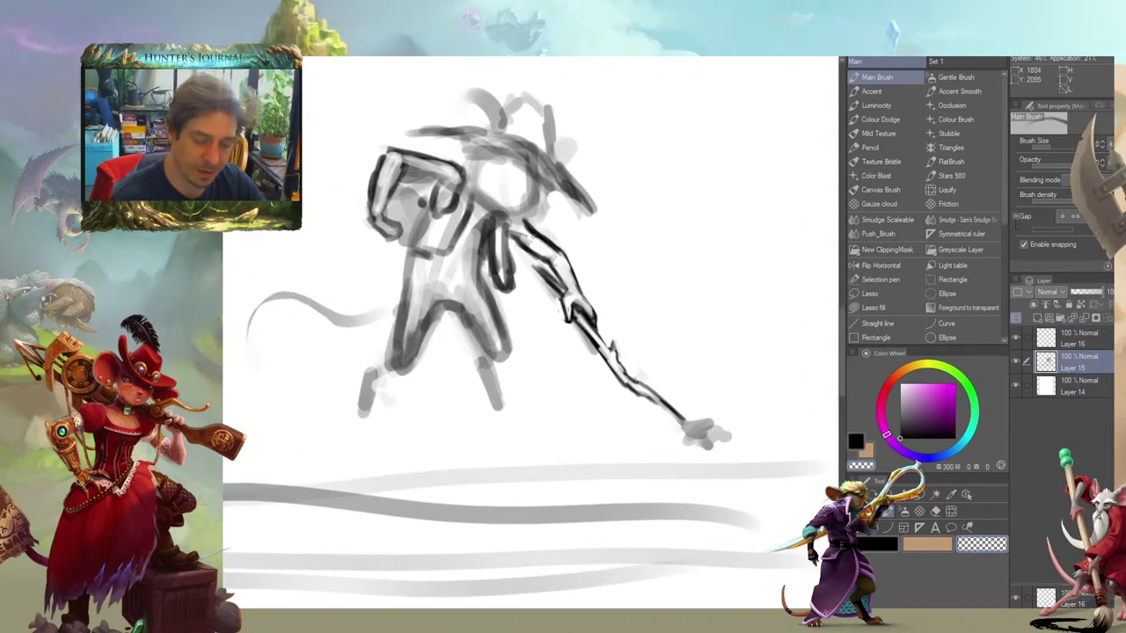
drag(449, 186, 407, 139)
Redraw the inner contour of the bent arm with a dark line and lighten the inside using the transparent colour
drag(308, 172, 396, 242)
mouse_move(378, 160)
mouse_down()
mouse_move(395, 193)
mouse_move(482, 217)
mouse_up()
key(c)
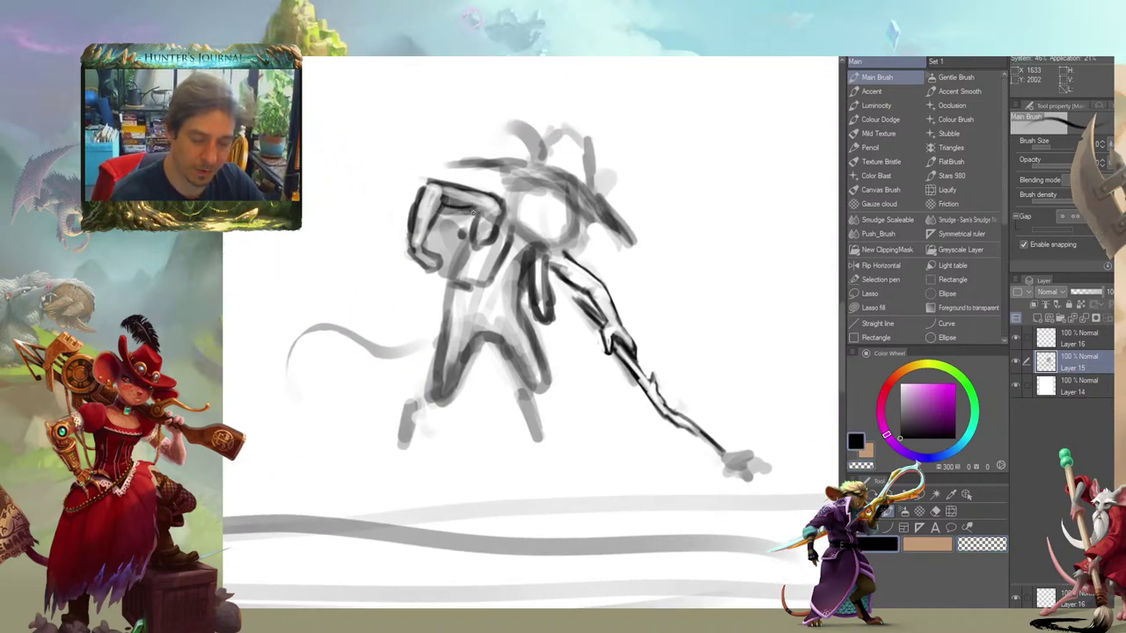
drag(378, 174, 334, 183)
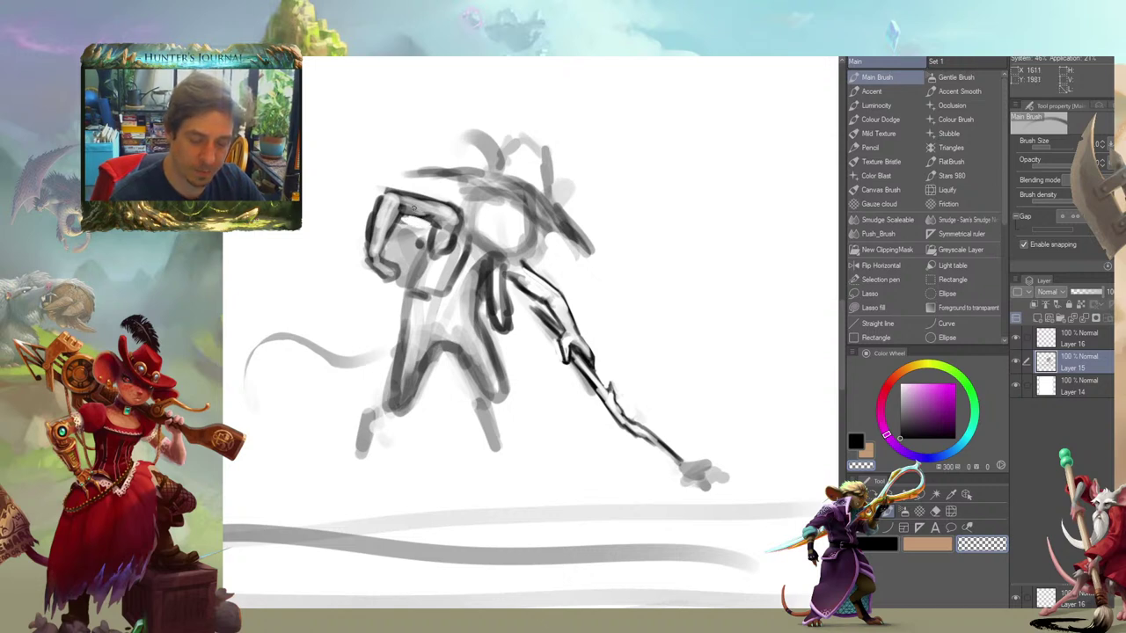
key(c)
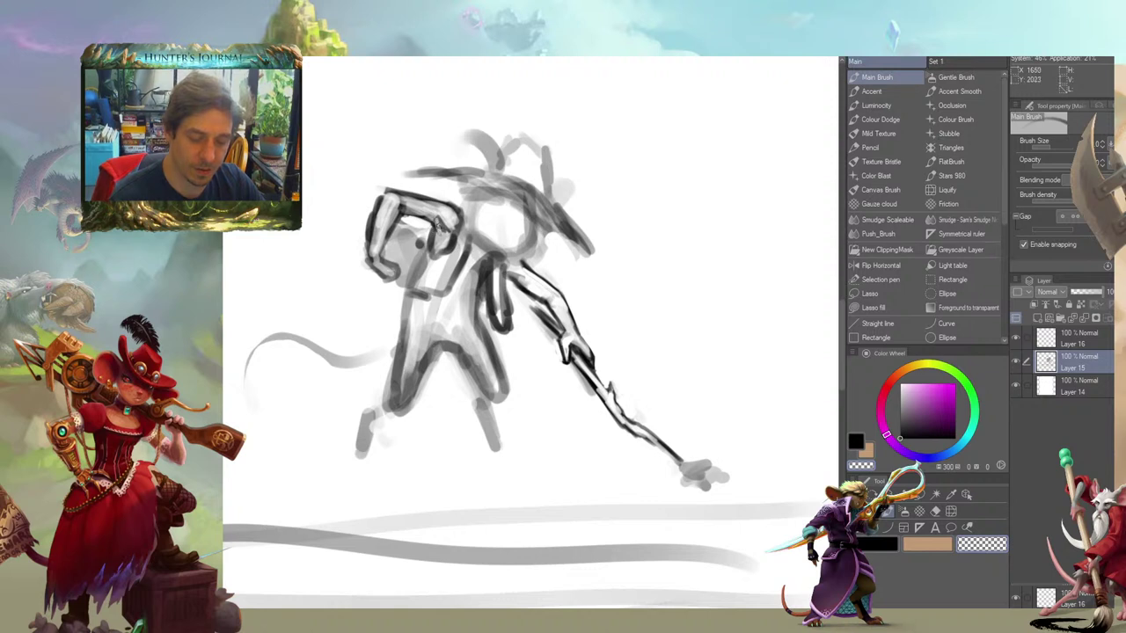
Draw dark horizontal strokes with a larger black brush from the grey blob along the ground, adding a short wedge above the far end
mouse_move(347, 183)
mouse_down()
mouse_move(356, 153)
mouse_move(340, 220)
mouse_up()
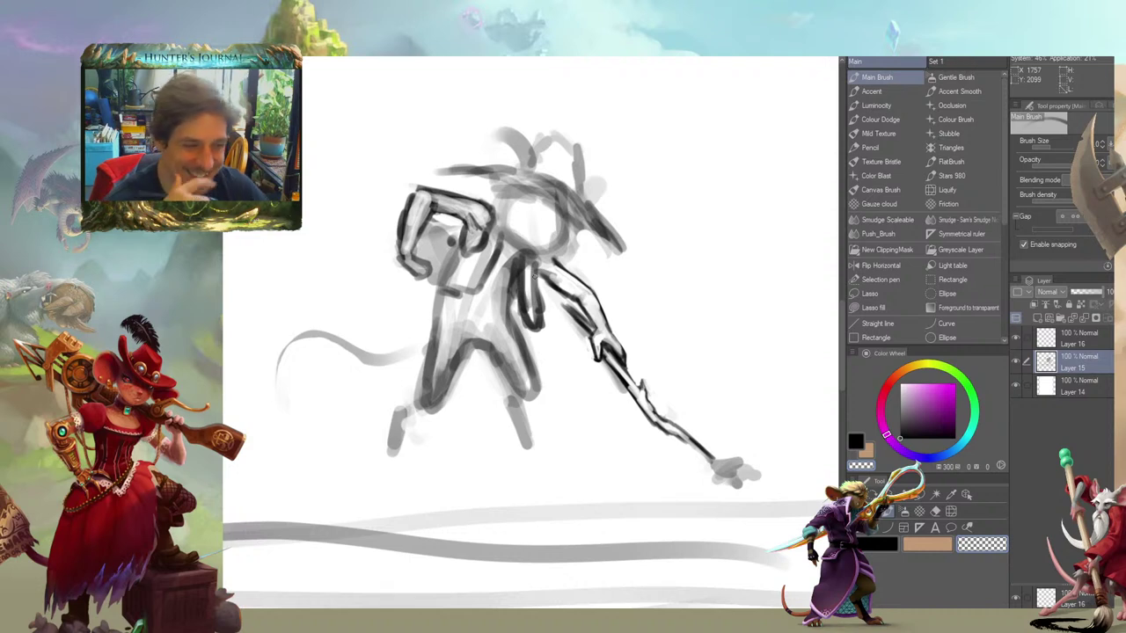
drag(350, 281, 383, 285)
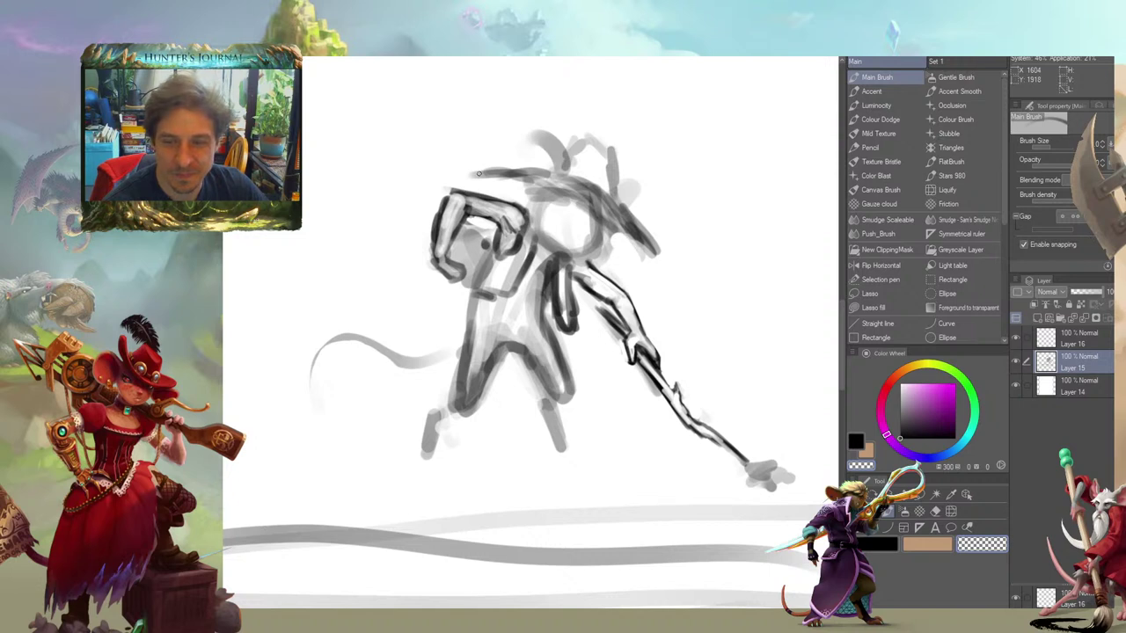
mouse_move(308, 253)
mouse_down()
mouse_move(344, 214)
mouse_move(327, 233)
mouse_up()
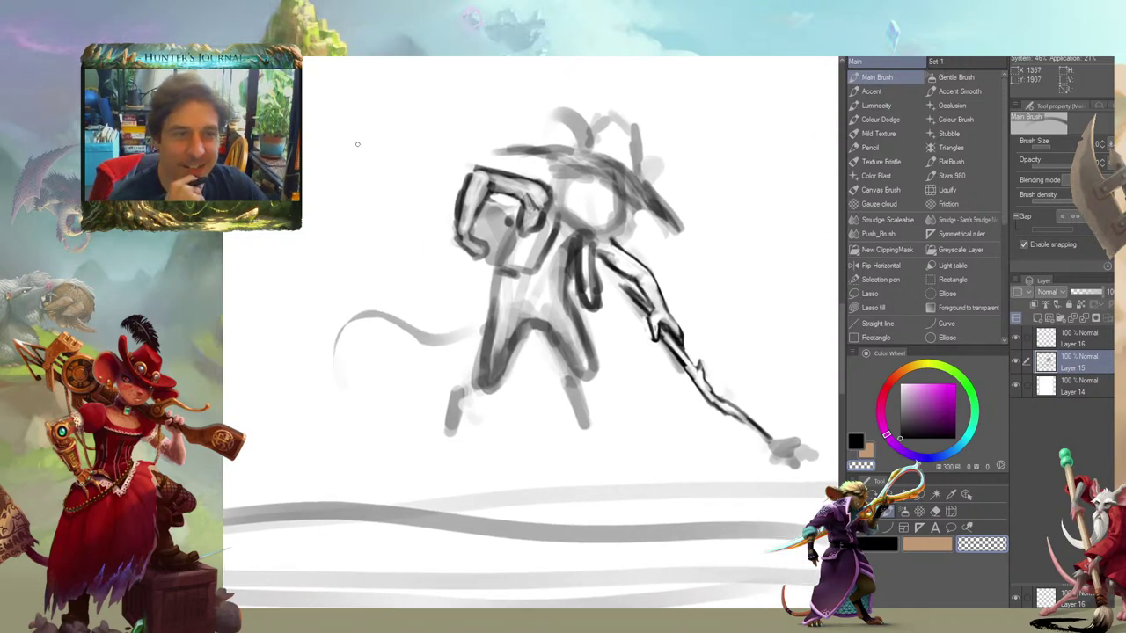
drag(405, 295, 276, 236)
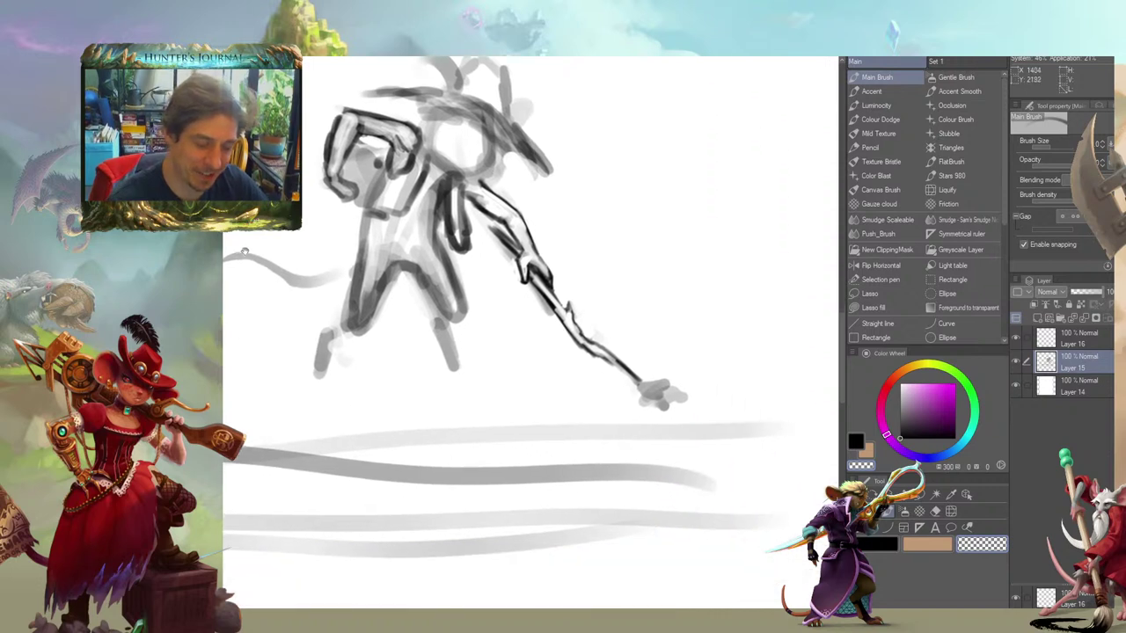
key(c)
key(])
key(])
key(])
mouse_move(666, 387)
mouse_down()
mouse_move(792, 380)
mouse_move(651, 392)
mouse_move(808, 377)
mouse_move(707, 392)
mouse_move(833, 390)
mouse_up()
drag(832, 391, 683, 399)
mouse_move(575, 392)
mouse_down()
mouse_move(621, 388)
mouse_move(568, 394)
mouse_up()
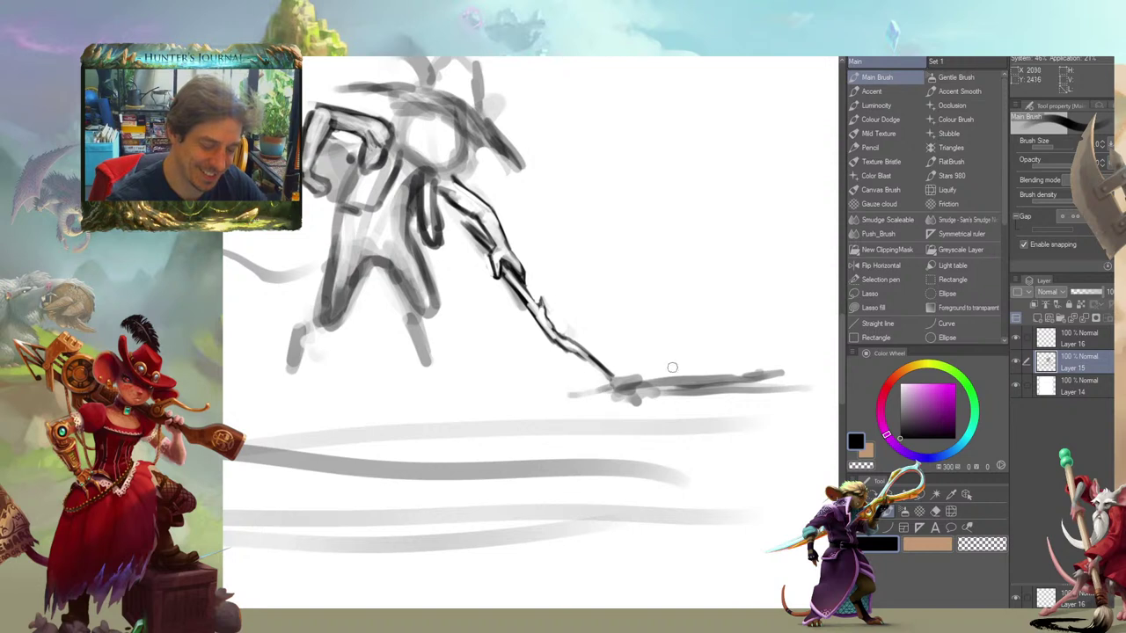
mouse_move(772, 364)
mouse_down()
mouse_move(721, 366)
mouse_move(806, 361)
mouse_move(737, 365)
mouse_up()
key(c)
drag(559, 285, 467, 249)
mouse_move(283, 276)
mouse_down()
mouse_move(341, 343)
mouse_move(379, 361)
mouse_up()
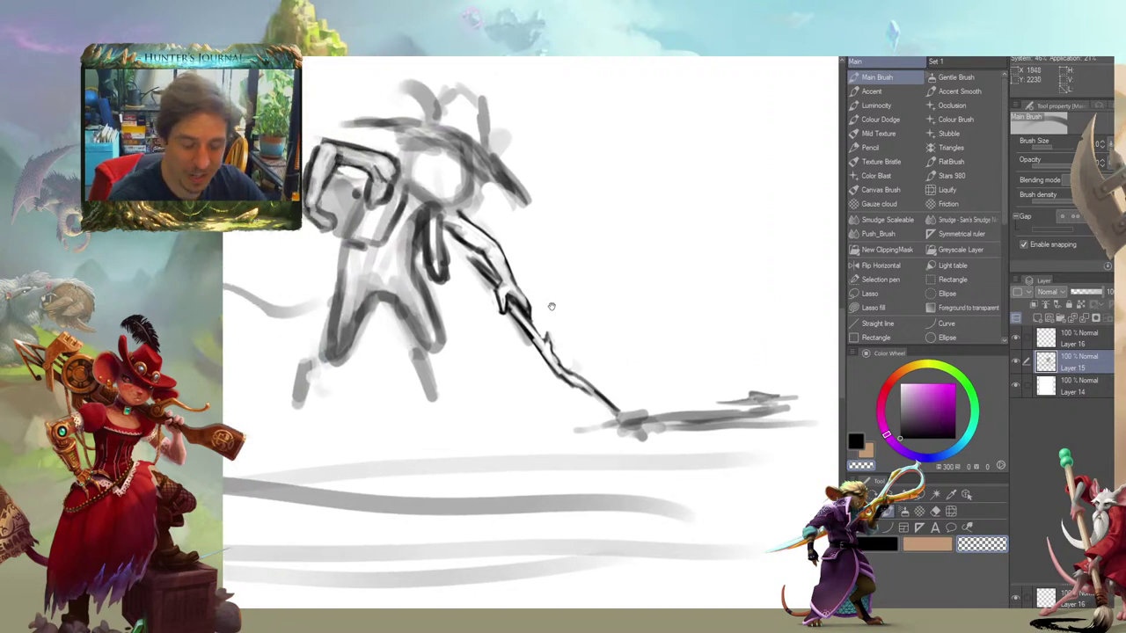
mouse_move(318, 430)
mouse_down()
mouse_move(361, 408)
mouse_move(337, 422)
mouse_move(351, 405)
mouse_move(334, 369)
mouse_move(378, 332)
mouse_move(415, 378)
mouse_move(374, 344)
mouse_move(395, 387)
mouse_move(373, 379)
mouse_up()
scroll(347, 345, down, 1)
scroll(416, 378, up, 1)
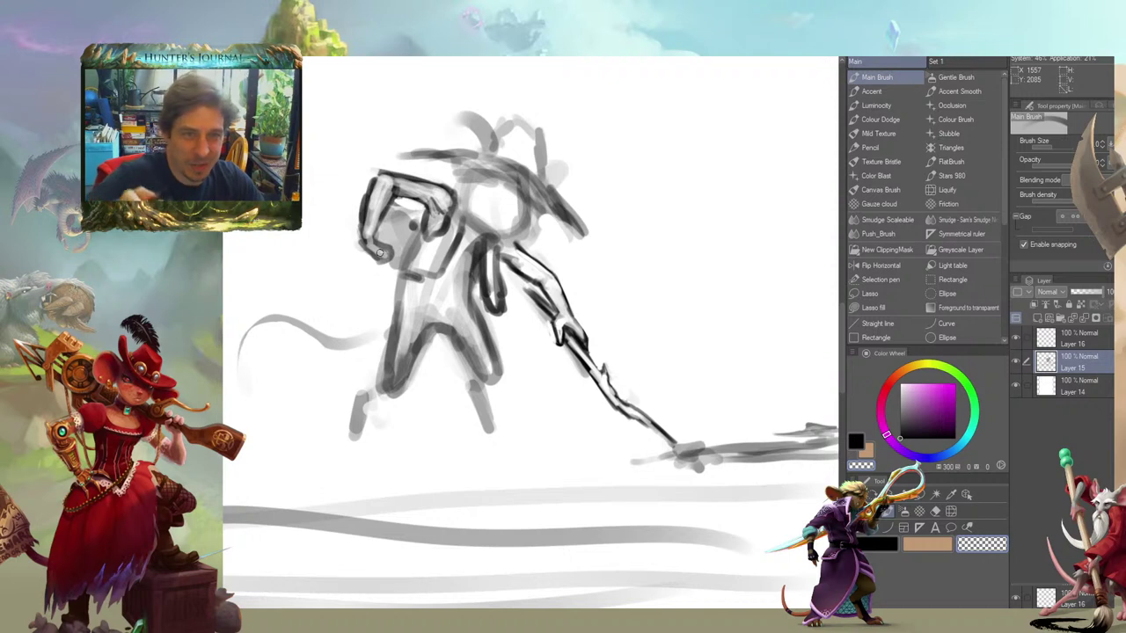
mouse_move(349, 288)
mouse_down()
mouse_move(402, 239)
mouse_move(377, 226)
mouse_up()
Darken the underside of the hat's sloping right brim in black and lighten the brim's upper surface with the transparent colour
key(c)
key(bracketright)
key(bracketright)
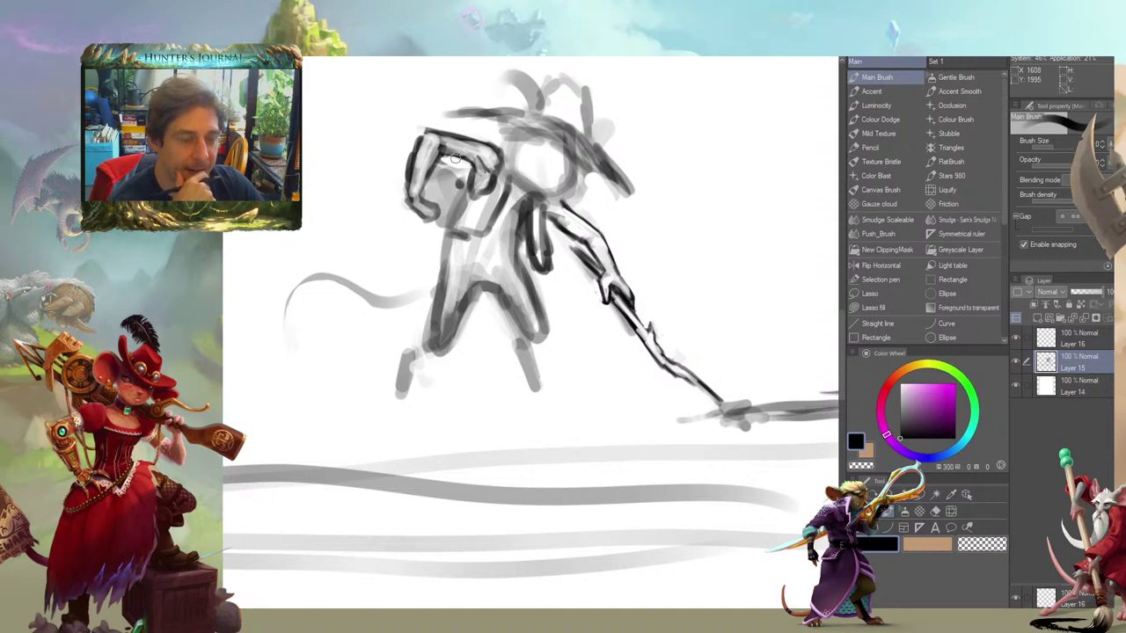
drag(348, 205, 317, 274)
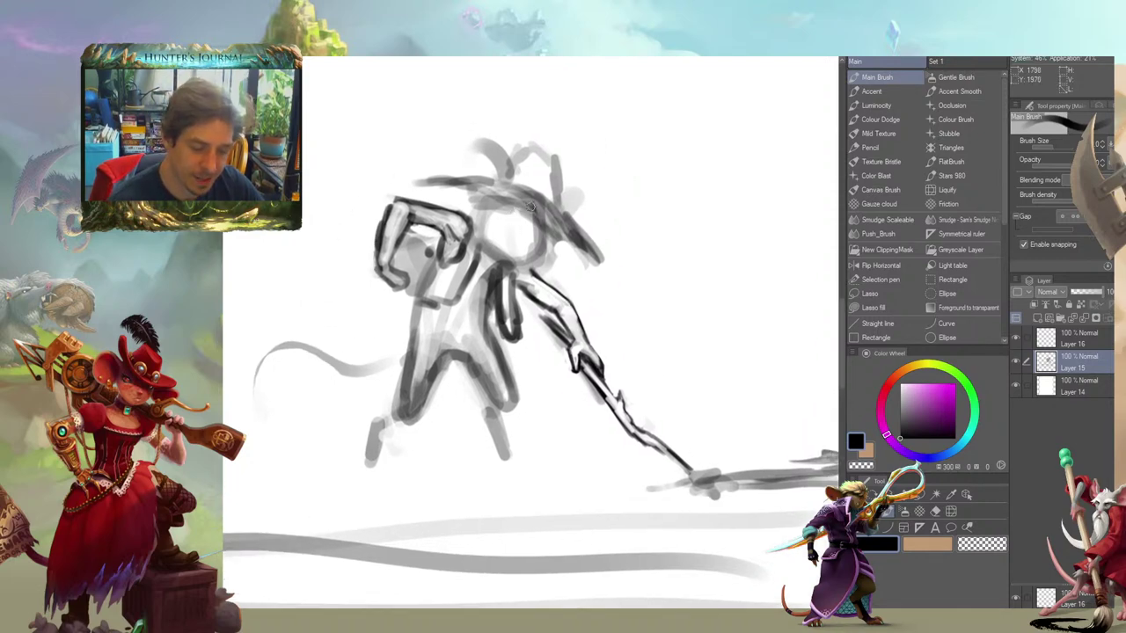
drag(531, 208, 599, 265)
key(c)
mouse_move(570, 228)
mouse_down()
mouse_move(518, 190)
mouse_move(585, 249)
mouse_move(521, 189)
mouse_move(500, 188)
mouse_move(547, 206)
mouse_move(552, 163)
mouse_up()
mouse_move(349, 136)
mouse_down()
mouse_move(449, 158)
mouse_move(393, 148)
mouse_up()
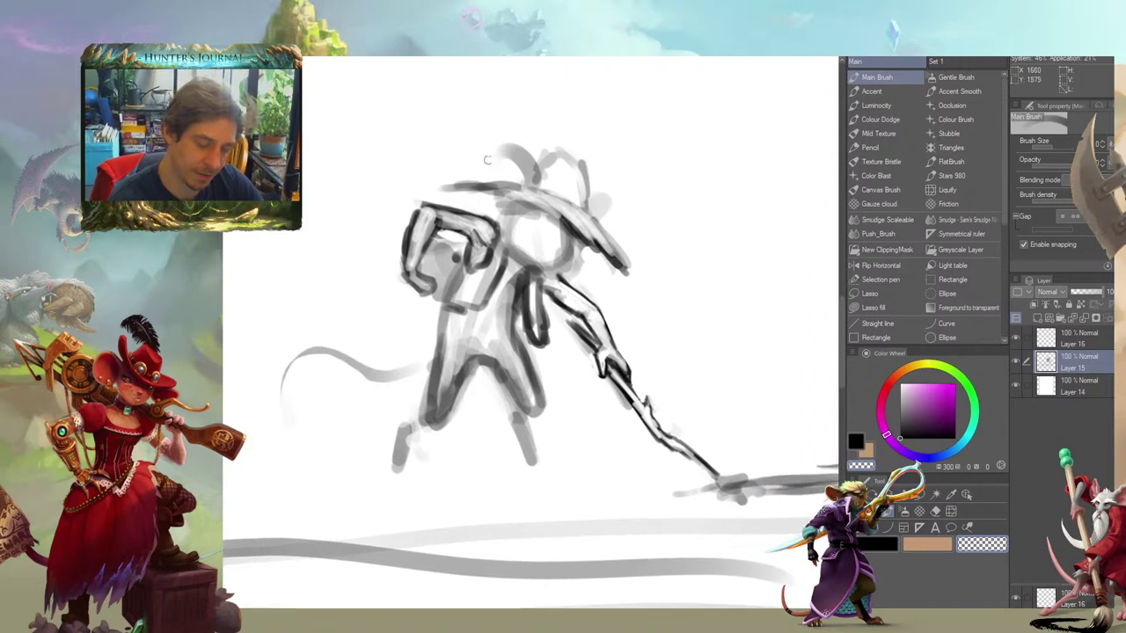
Darken the hat brim's left end above the bent arm with black strokes
key(c)
drag(533, 206, 457, 186)
drag(351, 204, 367, 178)
drag(312, 210, 352, 236)
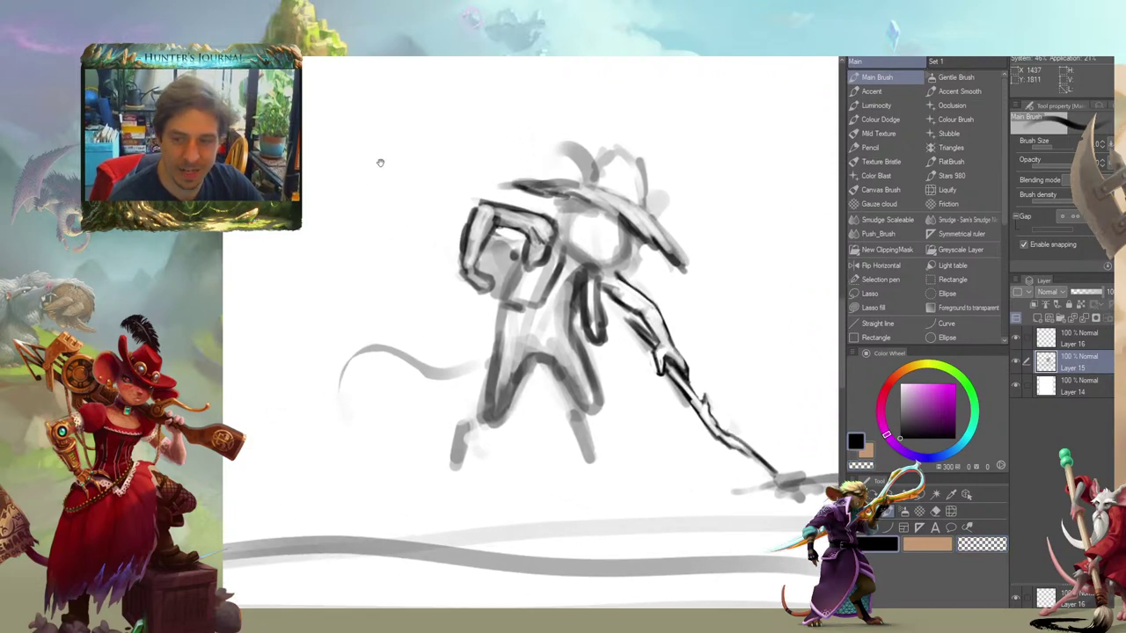
drag(382, 160, 315, 216)
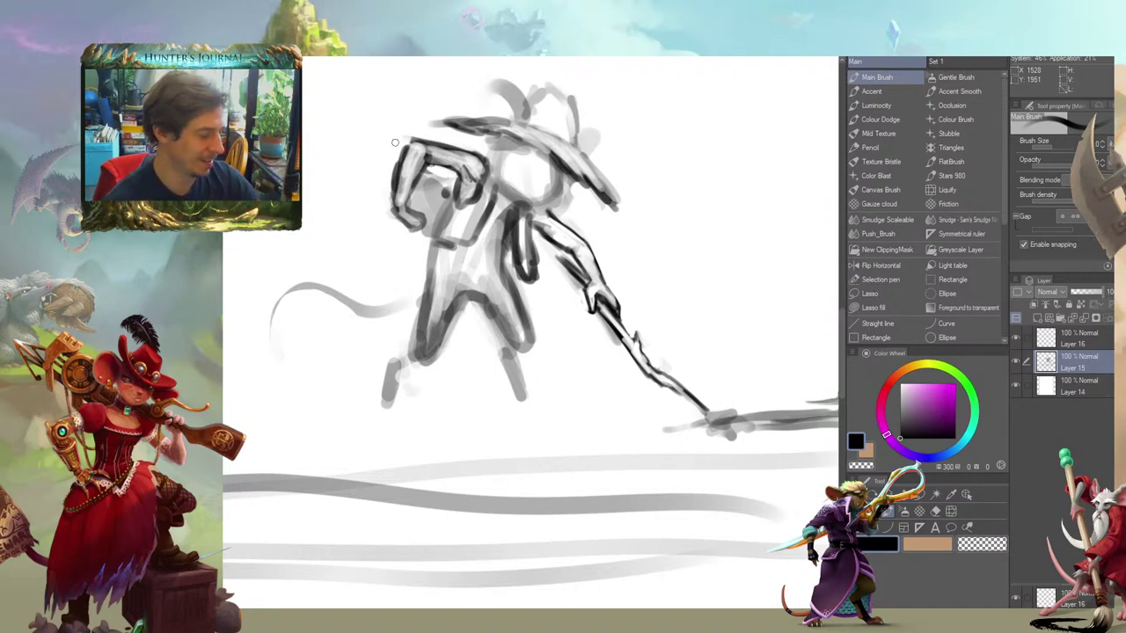
Lighten and slim the lower part of the diagonal limb with the transparent colour
drag(399, 296, 344, 310)
drag(516, 366, 434, 340)
mouse_move(310, 295)
mouse_down()
mouse_move(324, 275)
mouse_move(366, 290)
mouse_up()
key(c)
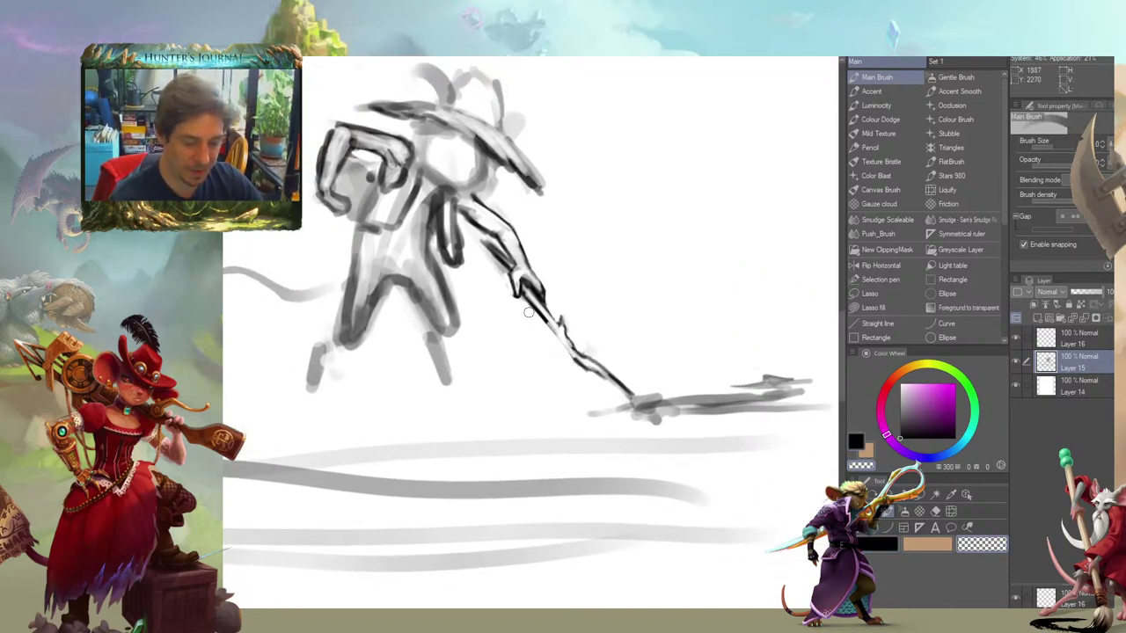
mouse_move(547, 324)
mouse_down()
mouse_move(584, 373)
mouse_move(486, 270)
mouse_up()
drag(517, 331, 547, 351)
key(c)
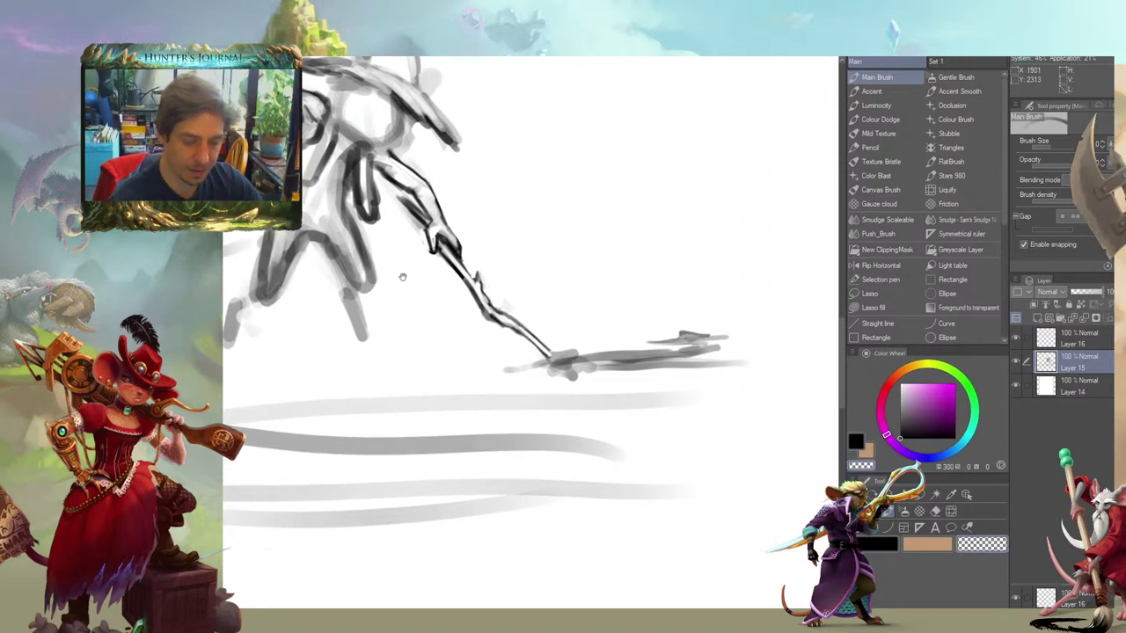
Add a small dark hook at the tip of the diagonal limb, just above the grey blob
drag(403, 277, 439, 297)
key(c)
key(c)
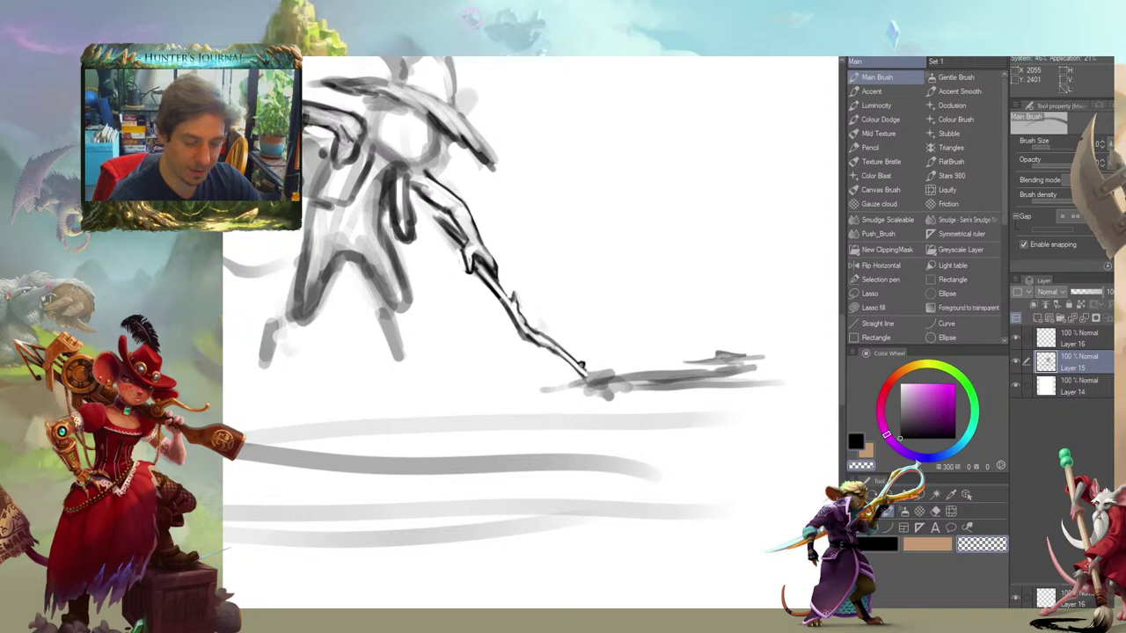
key(c)
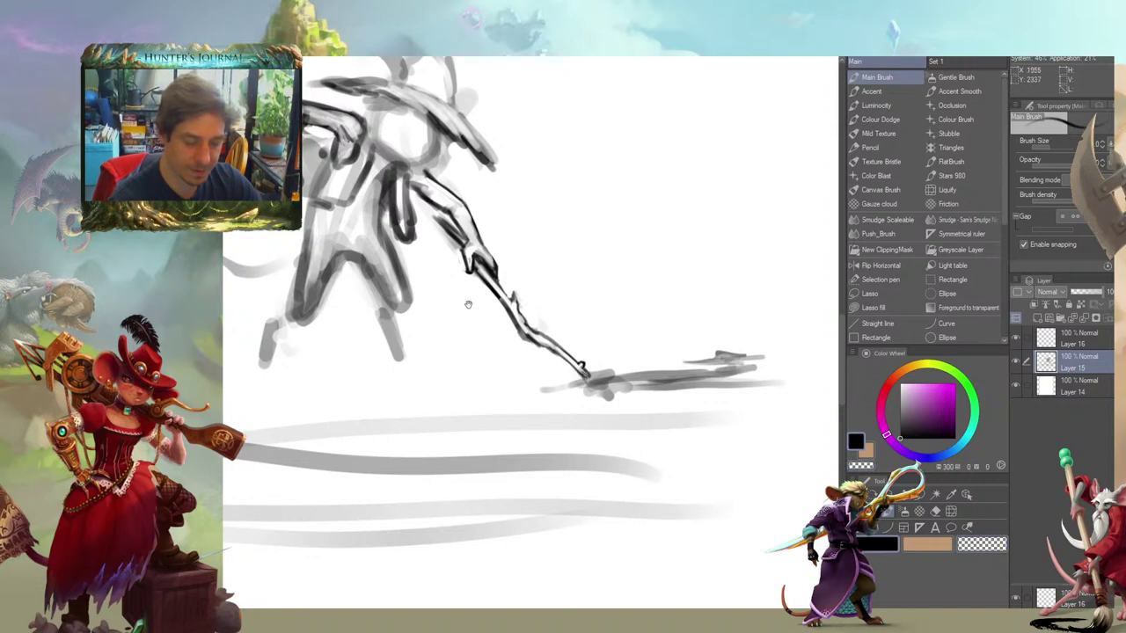
mouse_move(234, 274)
mouse_down()
mouse_move(339, 287)
mouse_move(375, 326)
mouse_move(354, 316)
mouse_move(422, 350)
mouse_up()
mouse_move(557, 323)
mouse_down()
mouse_move(447, 345)
mouse_move(471, 337)
mouse_move(509, 354)
mouse_up()
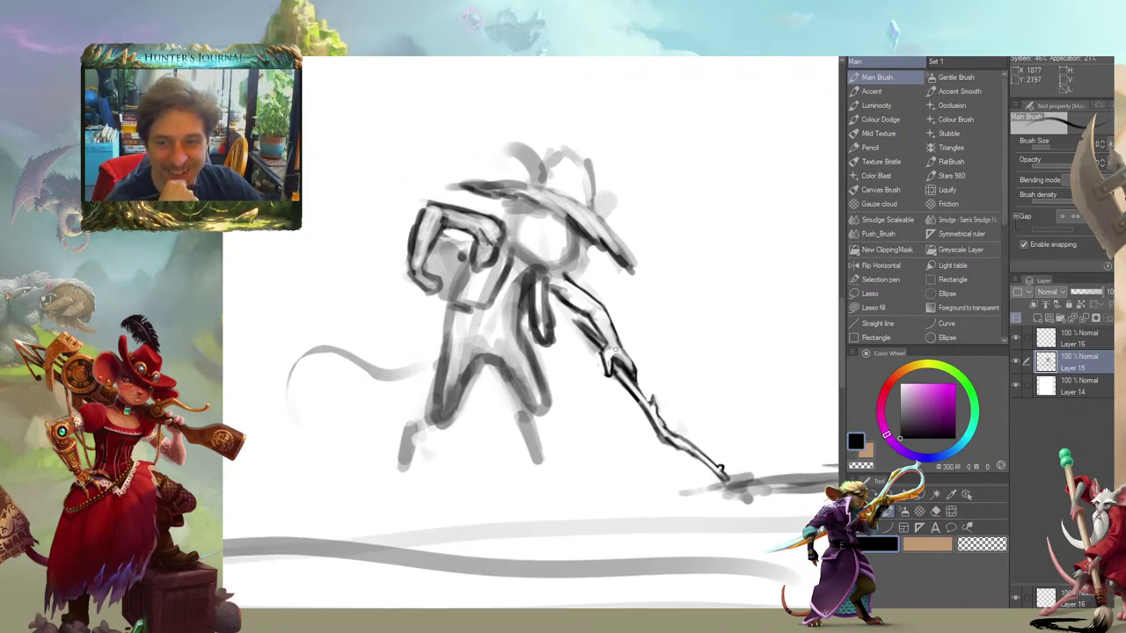
drag(616, 348, 545, 291)
Try a small stem with a round loop and a short arch standing on the ground stroke beside the grey blob
mouse_move(679, 430)
mouse_down()
mouse_move(686, 391)
mouse_move(695, 378)
mouse_move(703, 410)
mouse_up()
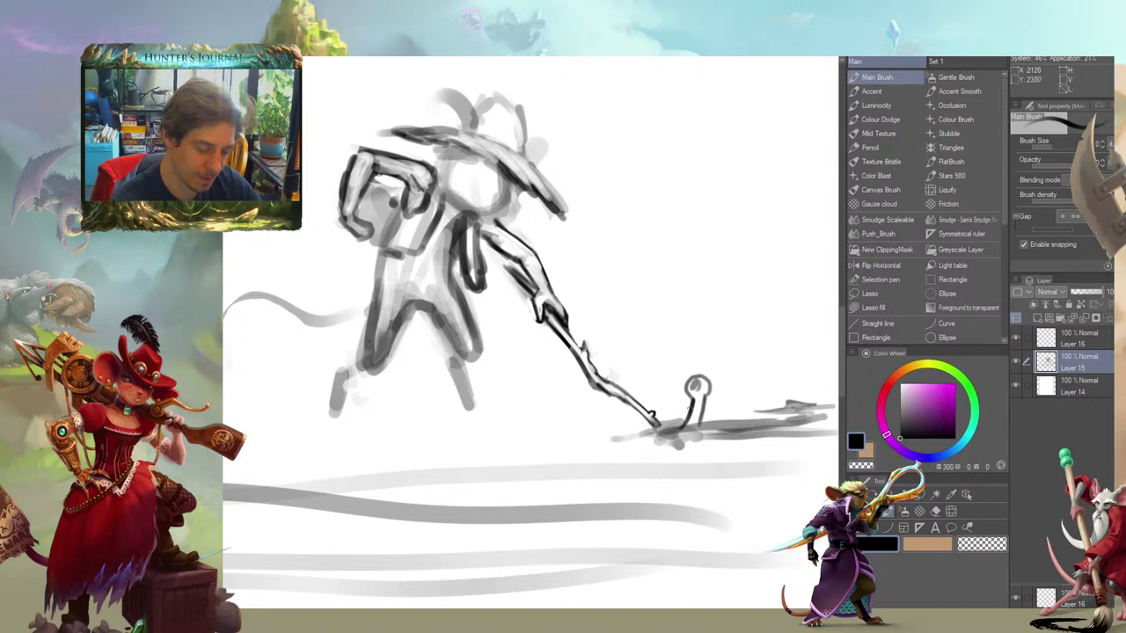
drag(689, 422, 675, 425)
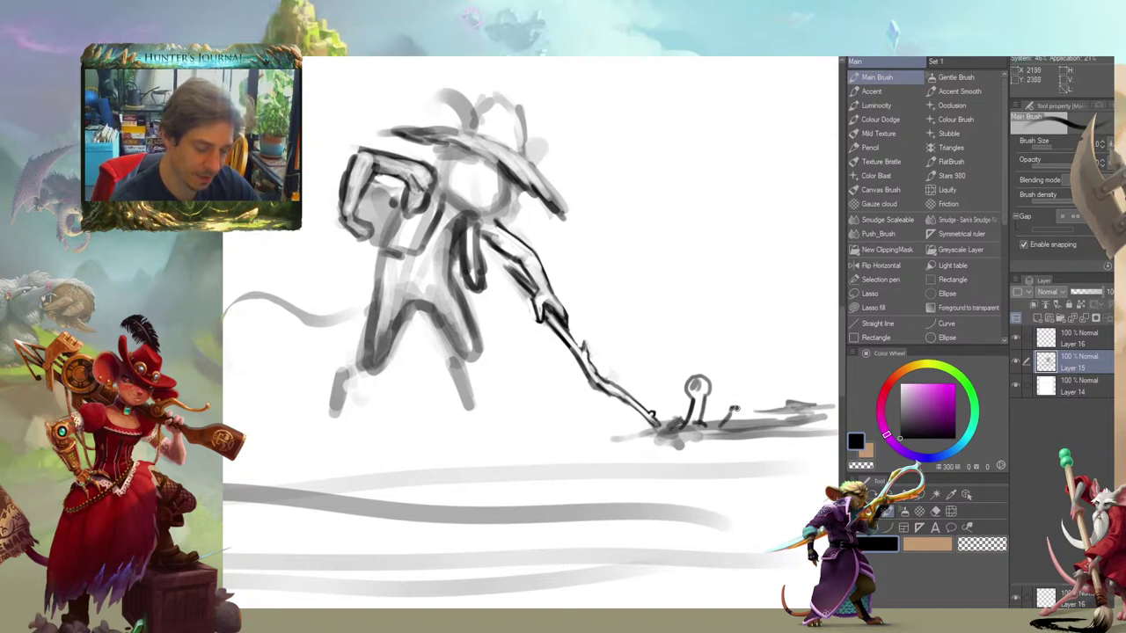
drag(741, 424, 736, 413)
drag(510, 288, 404, 256)
drag(283, 372, 378, 444)
key(c)
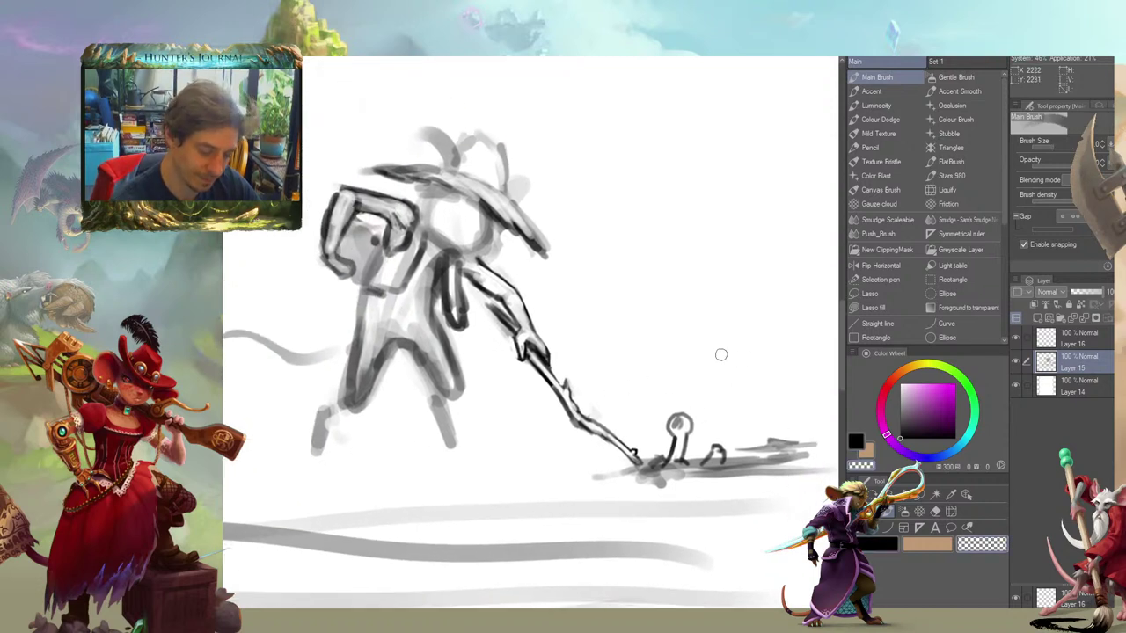
Undo the strokes of the looped stem and the arch on the ground stroke
key(ctrl+z)
key(ctrl+z)
key(ctrl+z)
key(ctrl+z)
key(ctrl+z)
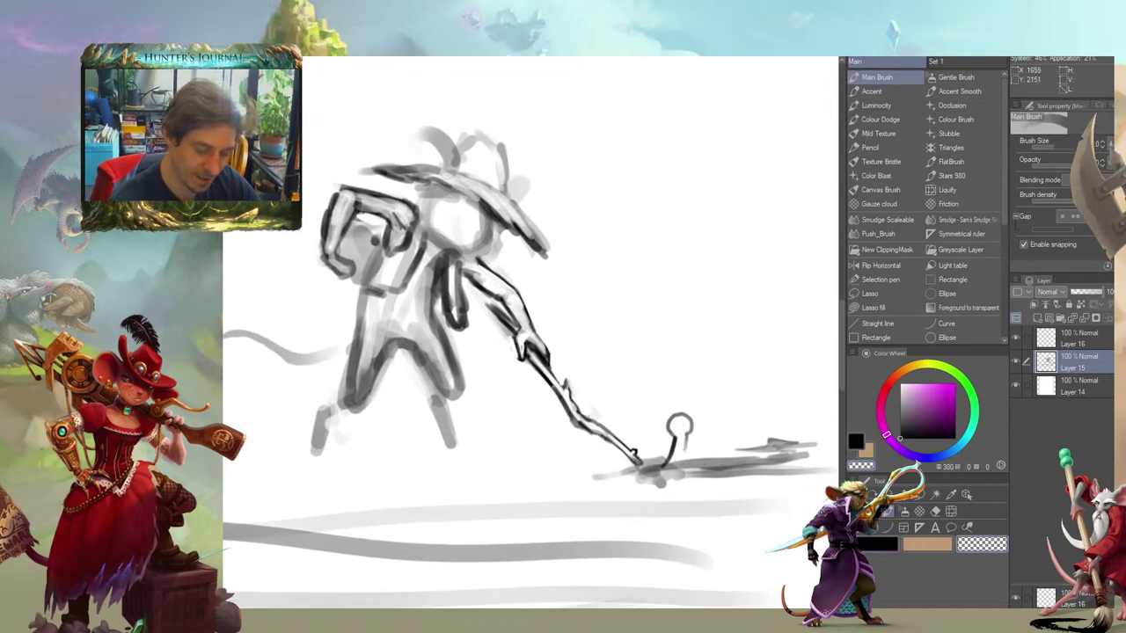
key(ctrl+z)
Darken and lengthen the lower part of the right leg, then trim its edges and inside with the transparent colour
drag(400, 313, 442, 305)
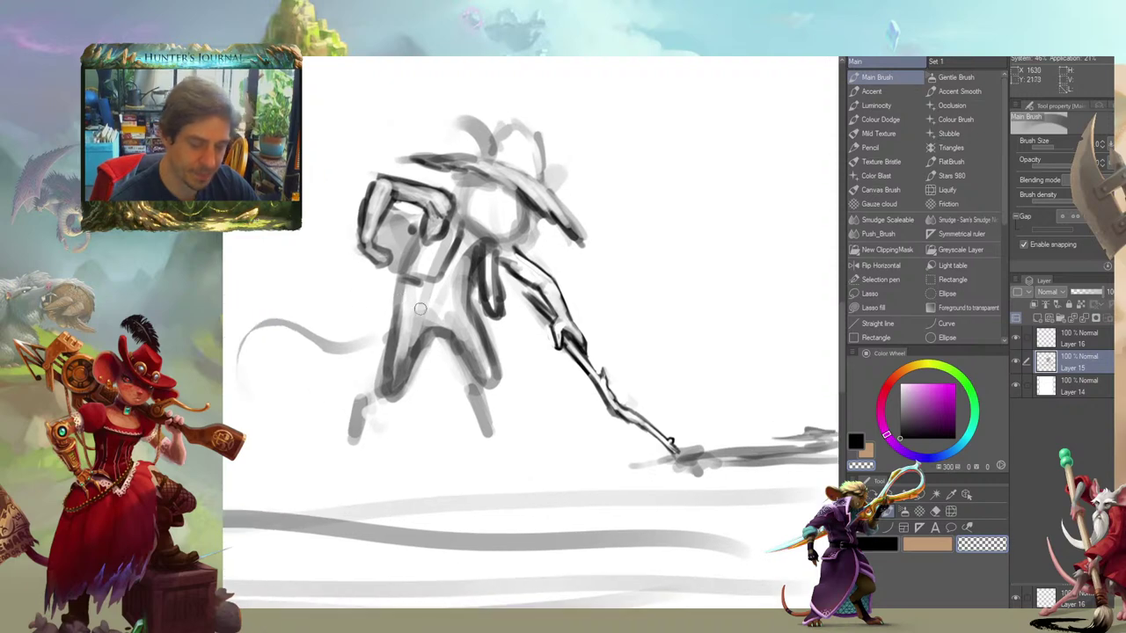
mouse_move(371, 277)
mouse_down()
mouse_move(450, 277)
mouse_move(529, 243)
mouse_move(452, 207)
mouse_up()
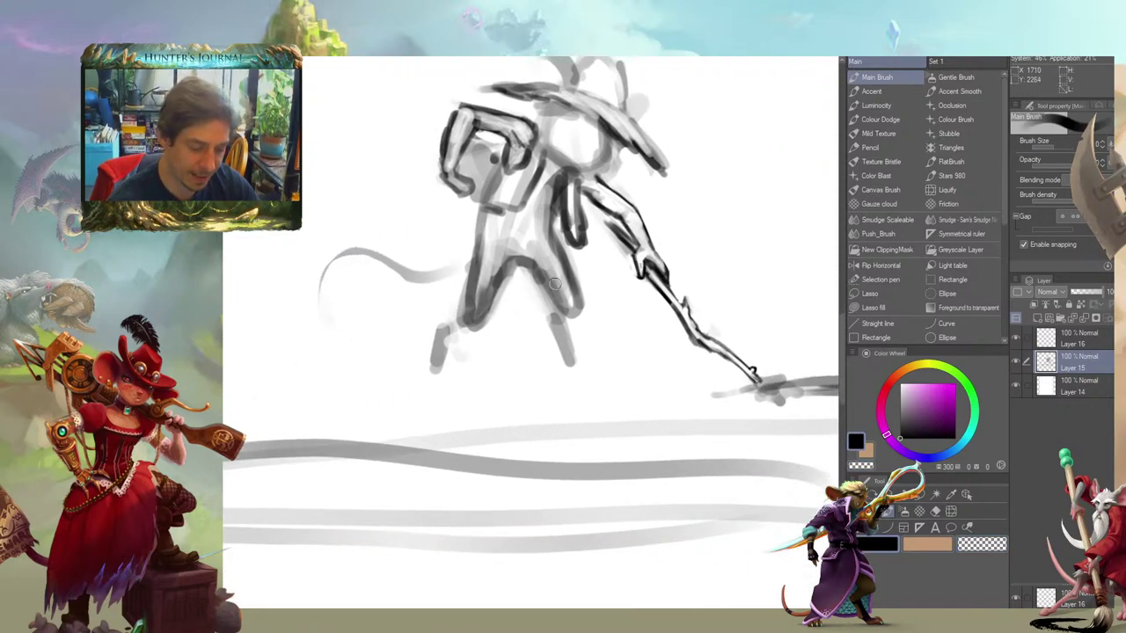
drag(552, 316, 572, 372)
mouse_move(564, 334)
mouse_down()
mouse_move(584, 381)
mouse_move(577, 369)
mouse_up()
key(c)
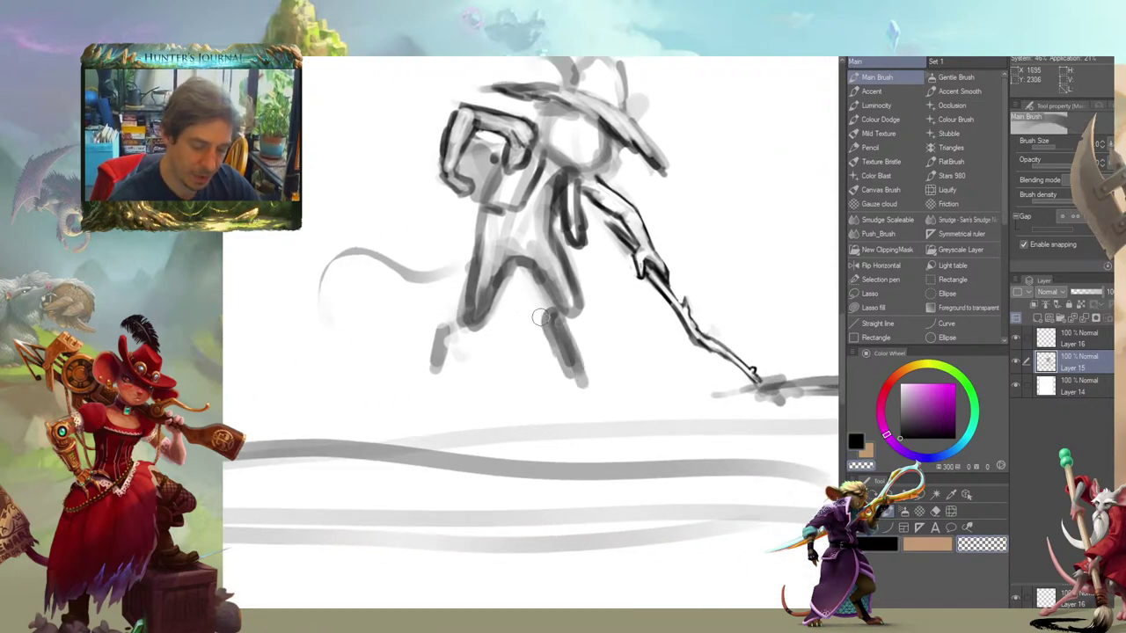
drag(540, 318, 562, 376)
drag(570, 327, 587, 380)
drag(558, 315, 586, 390)
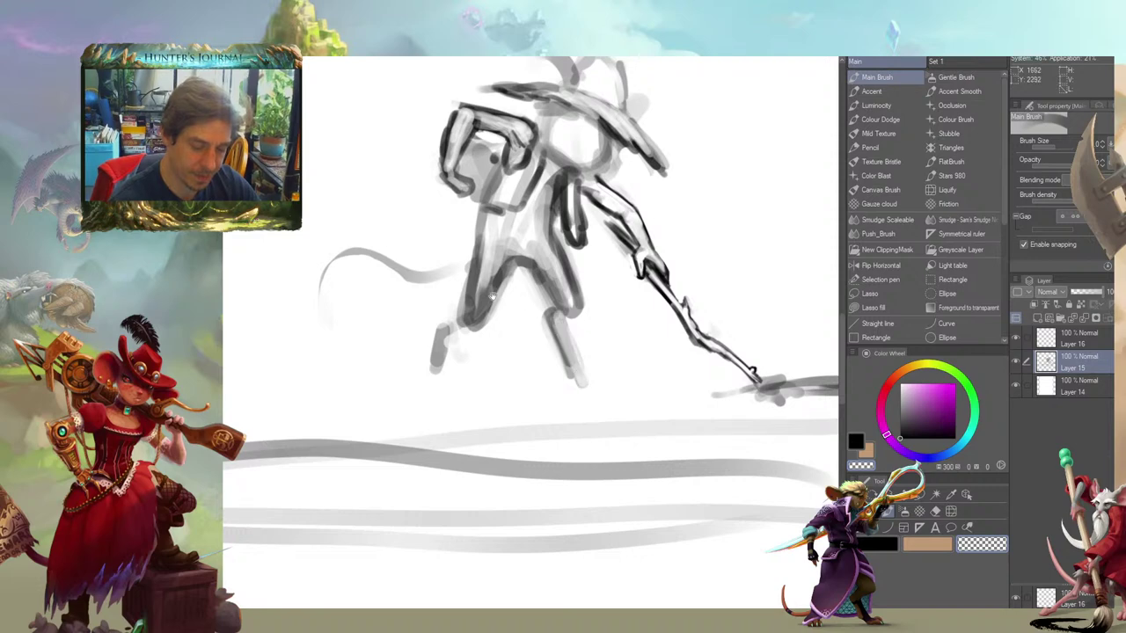
Draw the right leg's foot and outline the left lower leg and foot with a smaller black brush
drag(457, 289, 495, 310)
key(c)
key(bracketleft)
mouse_move(639, 411)
mouse_down()
mouse_move(619, 409)
mouse_move(699, 407)
mouse_up()
mouse_move(550, 350)
mouse_down()
mouse_move(524, 400)
mouse_move(545, 408)
mouse_move(536, 359)
mouse_up()
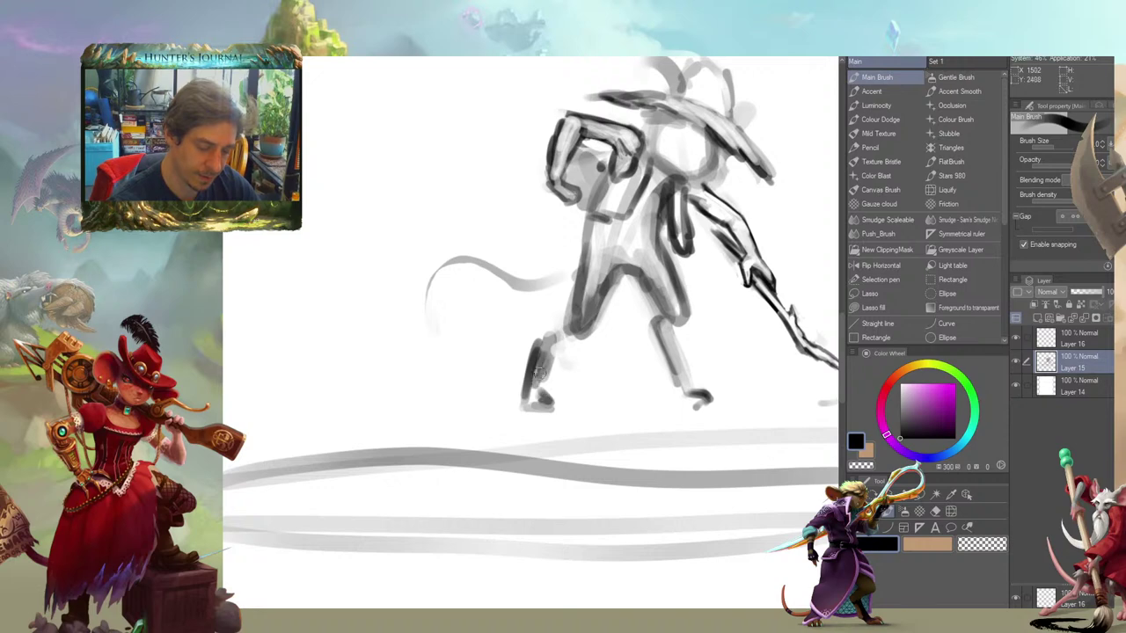
mouse_move(538, 403)
mouse_down()
mouse_move(541, 345)
mouse_move(562, 313)
mouse_up()
mouse_move(547, 351)
mouse_down()
mouse_move(415, 377)
mouse_move(415, 353)
mouse_move(419, 379)
mouse_up()
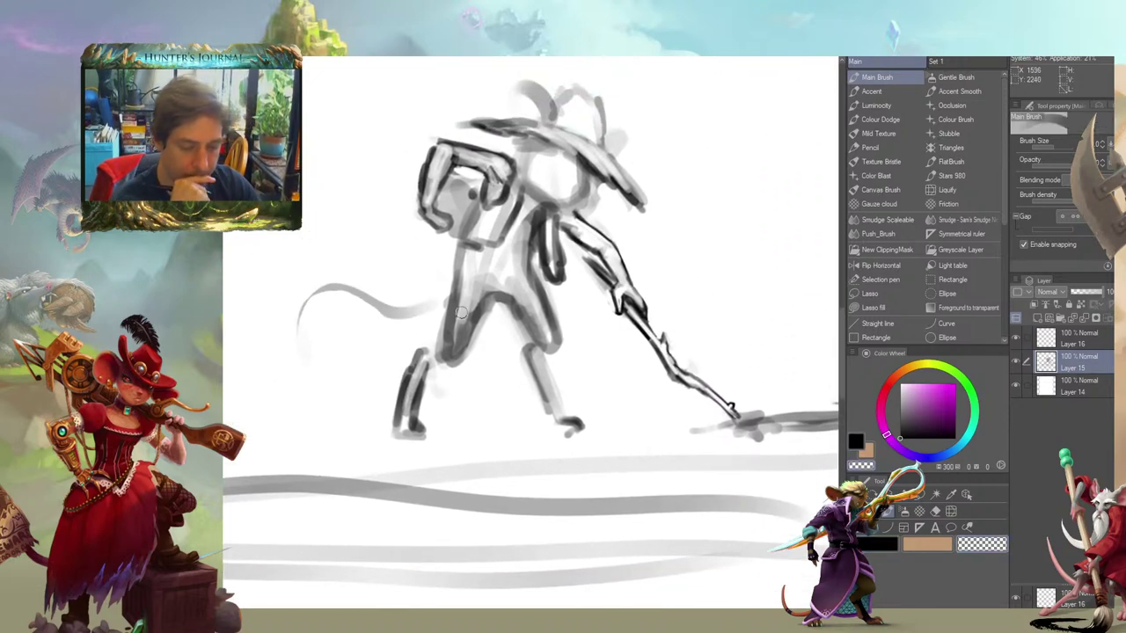
Draw a dark belt across the waist and darken the hips and thighs with black strokes
mouse_move(494, 280)
mouse_down()
mouse_move(630, 272)
mouse_move(568, 296)
mouse_up()
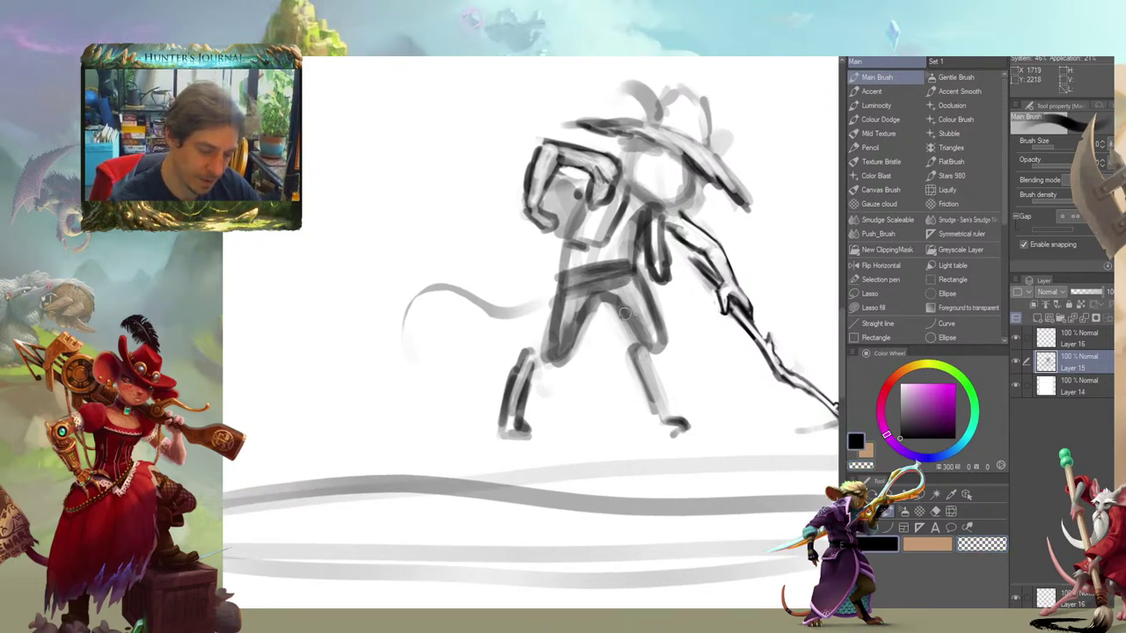
mouse_move(641, 317)
mouse_down()
mouse_move(622, 286)
mouse_move(589, 282)
mouse_move(560, 298)
mouse_move(572, 322)
mouse_move(557, 325)
mouse_up()
drag(483, 244, 397, 247)
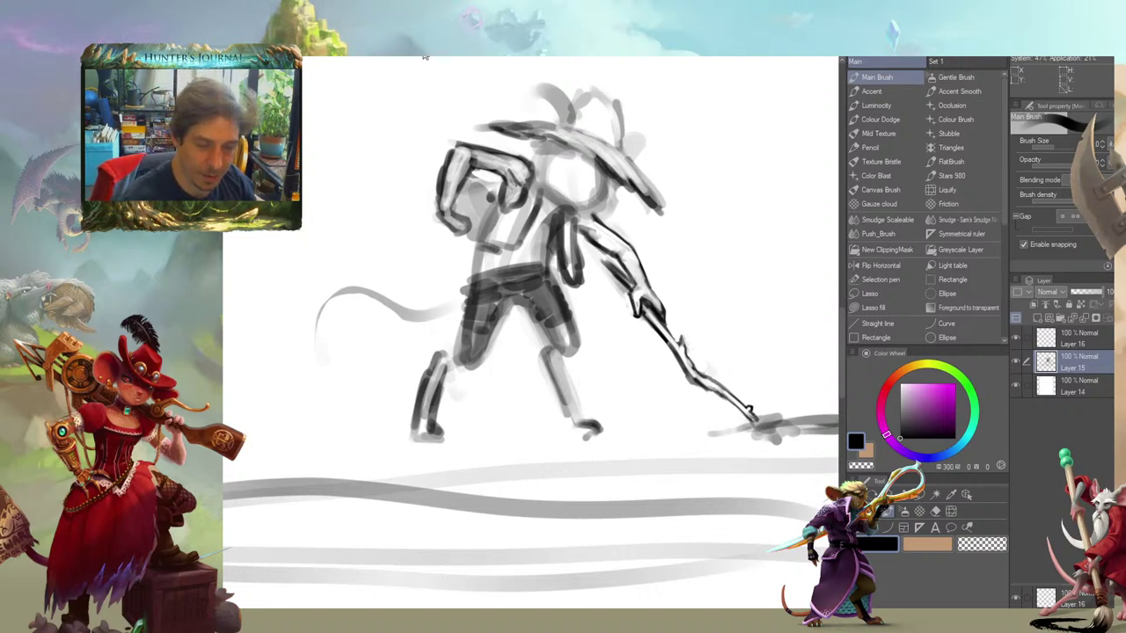
Lighten the belt, hips and thigh interiors with a larger brush in the transparent colour
key(c)
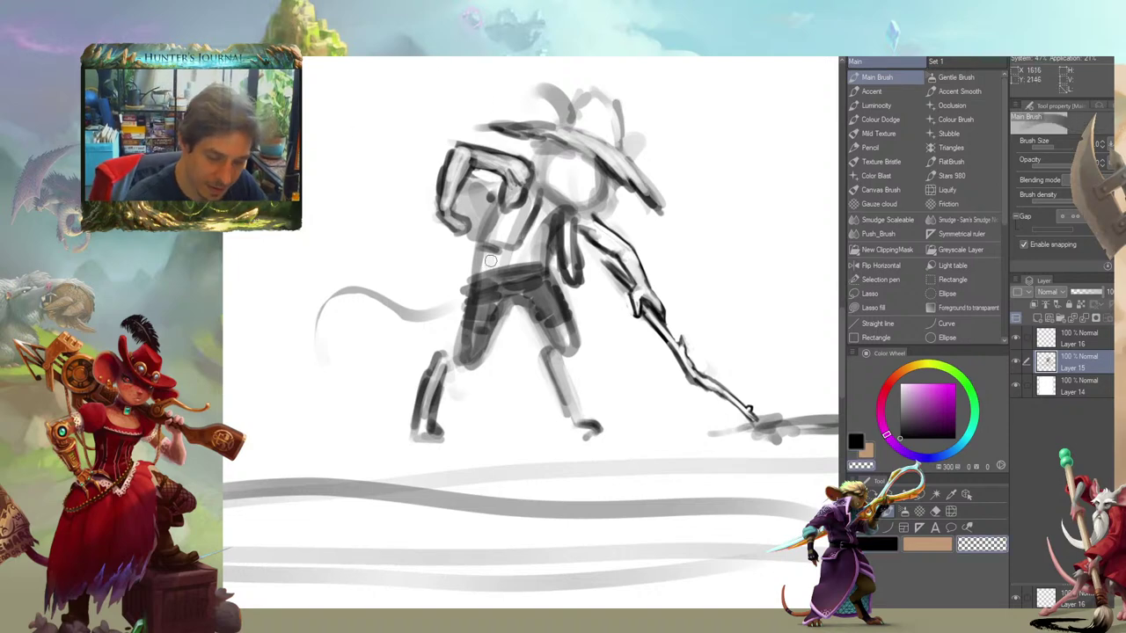
key(bracketright)
key(bracketright)
drag(483, 286, 478, 324)
mouse_move(516, 276)
mouse_down()
mouse_move(554, 325)
mouse_move(483, 286)
mouse_move(527, 264)
mouse_move(475, 327)
mouse_move(528, 279)
mouse_move(545, 291)
mouse_move(488, 307)
mouse_move(495, 287)
mouse_move(528, 281)
mouse_move(540, 294)
mouse_move(483, 308)
mouse_move(538, 285)
mouse_move(559, 334)
mouse_up()
mouse_move(523, 189)
mouse_down()
mouse_move(551, 255)
mouse_move(513, 271)
mouse_up()
key(c)
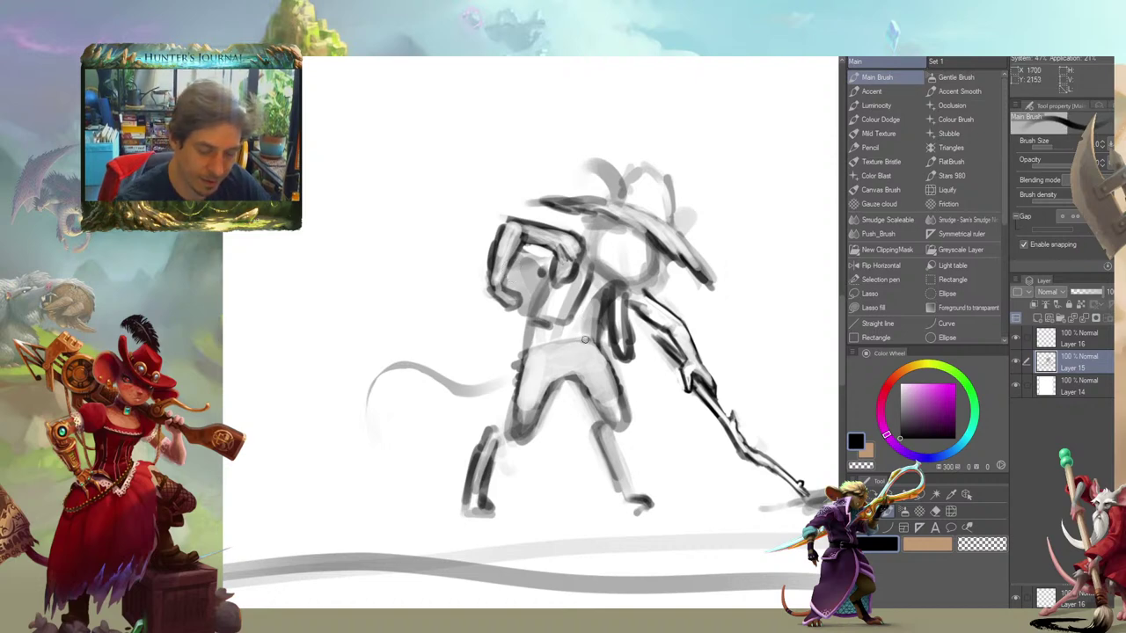
Redraw the waistline, darken the jacket's inner edge and add grey fold lines across the waist and hips
mouse_move(527, 342)
mouse_down()
mouse_move(594, 340)
mouse_move(540, 337)
mouse_up()
drag(442, 278, 350, 249)
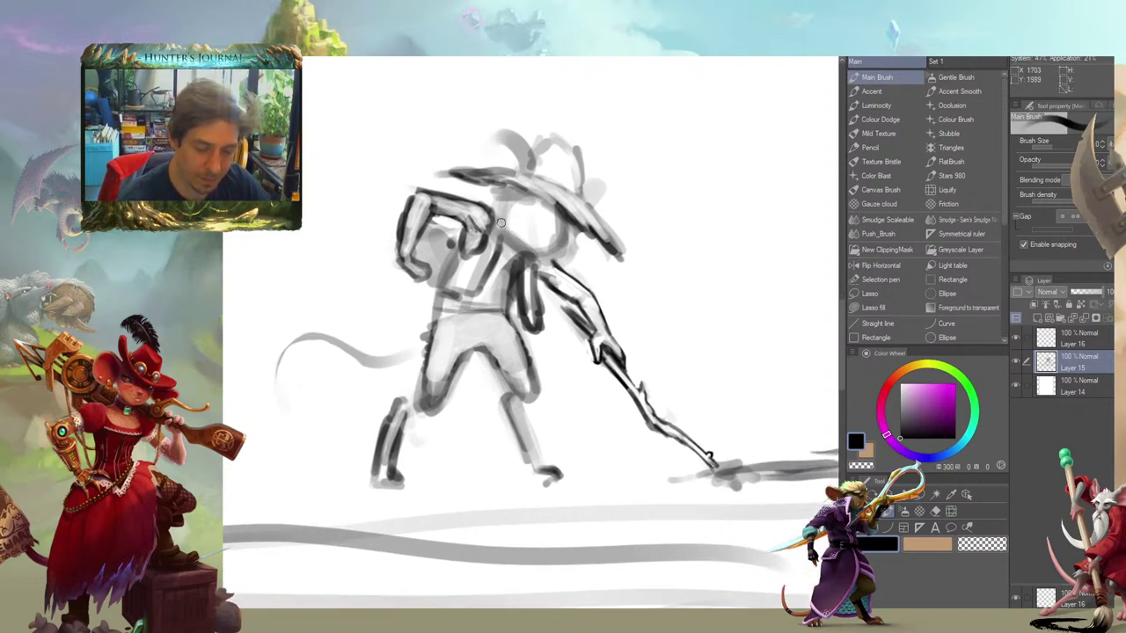
mouse_move(488, 269)
mouse_down()
mouse_move(493, 282)
mouse_move(511, 255)
mouse_move(453, 322)
mouse_move(503, 333)
mouse_move(445, 338)
mouse_up()
mouse_move(440, 361)
mouse_down()
mouse_move(322, 254)
mouse_move(488, 378)
mouse_up()
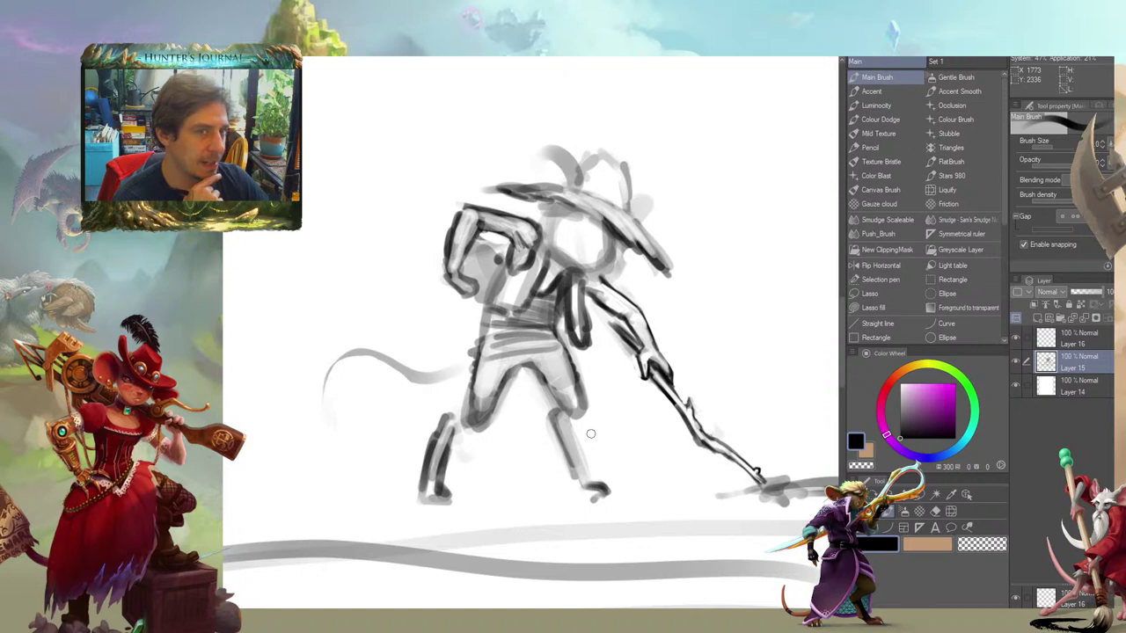
Add short curved grey stripes across both thighs
drag(249, 300, 257, 223)
mouse_move(509, 292)
mouse_down()
mouse_move(486, 290)
mouse_move(481, 316)
mouse_up()
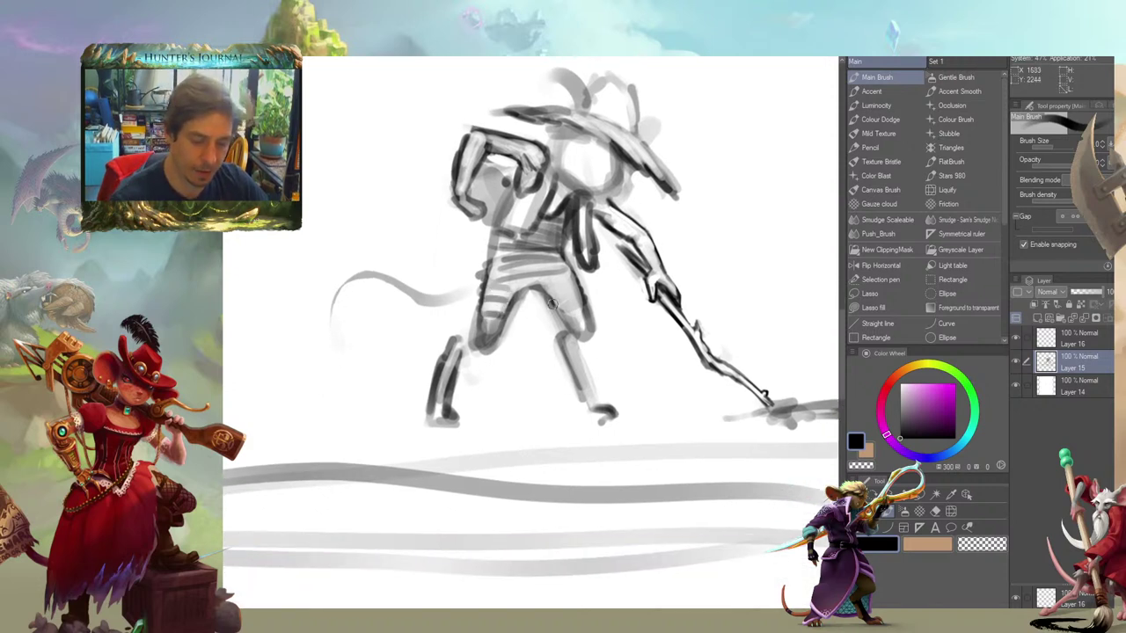
mouse_move(578, 312)
mouse_down()
mouse_move(561, 315)
mouse_move(552, 289)
mouse_up()
drag(353, 239, 330, 262)
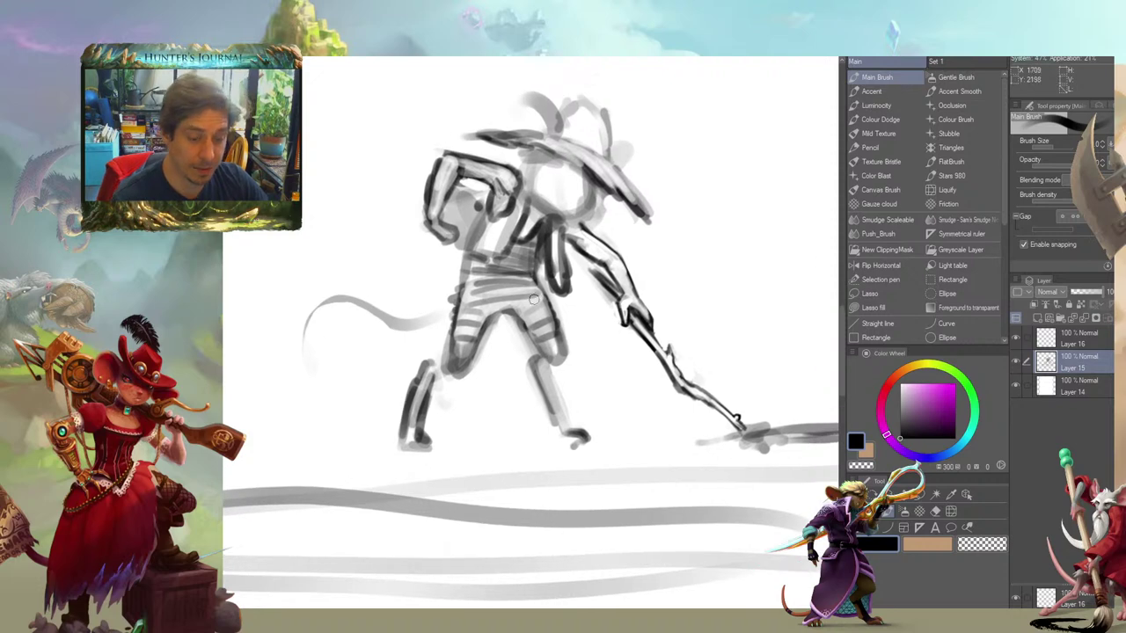
Add grey stripes across the hips and lighten the gaps between them with the transparent colour
drag(546, 305, 522, 314)
drag(539, 298, 512, 303)
drag(391, 263, 374, 248)
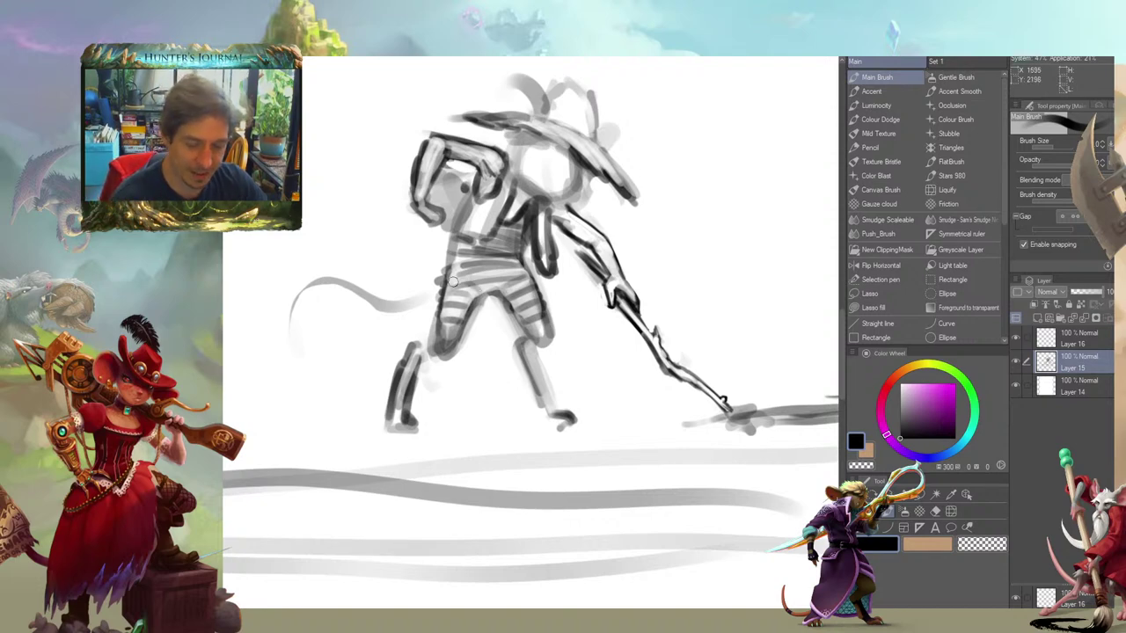
key(c)
mouse_move(480, 284)
mouse_down()
mouse_move(463, 279)
mouse_move(493, 267)
mouse_up()
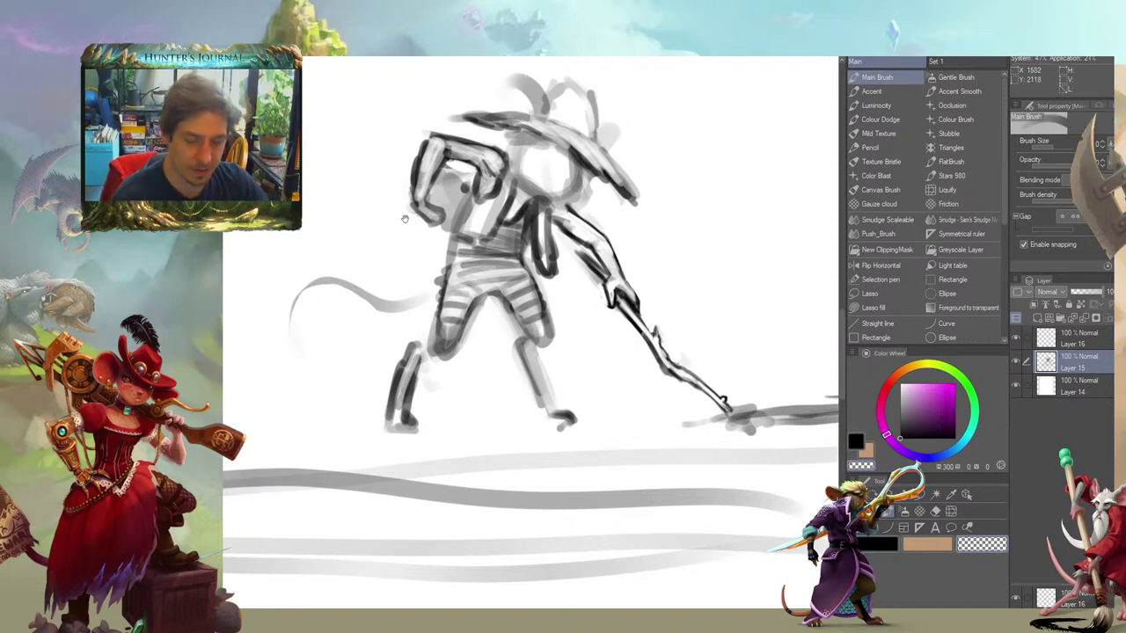
drag(406, 220, 436, 253)
mouse_move(495, 297)
mouse_down()
mouse_move(538, 310)
mouse_move(485, 310)
mouse_move(549, 309)
mouse_move(513, 317)
mouse_move(553, 304)
mouse_move(480, 306)
mouse_move(548, 303)
mouse_move(543, 293)
mouse_move(483, 295)
mouse_up()
Draw another stripe across the upper thighs and trim the outer hip edge with the transparent colour
key(c)
drag(561, 316, 494, 319)
mouse_move(405, 264)
mouse_down()
mouse_move(312, 269)
mouse_move(356, 355)
mouse_up()
drag(357, 261, 381, 232)
key(c)
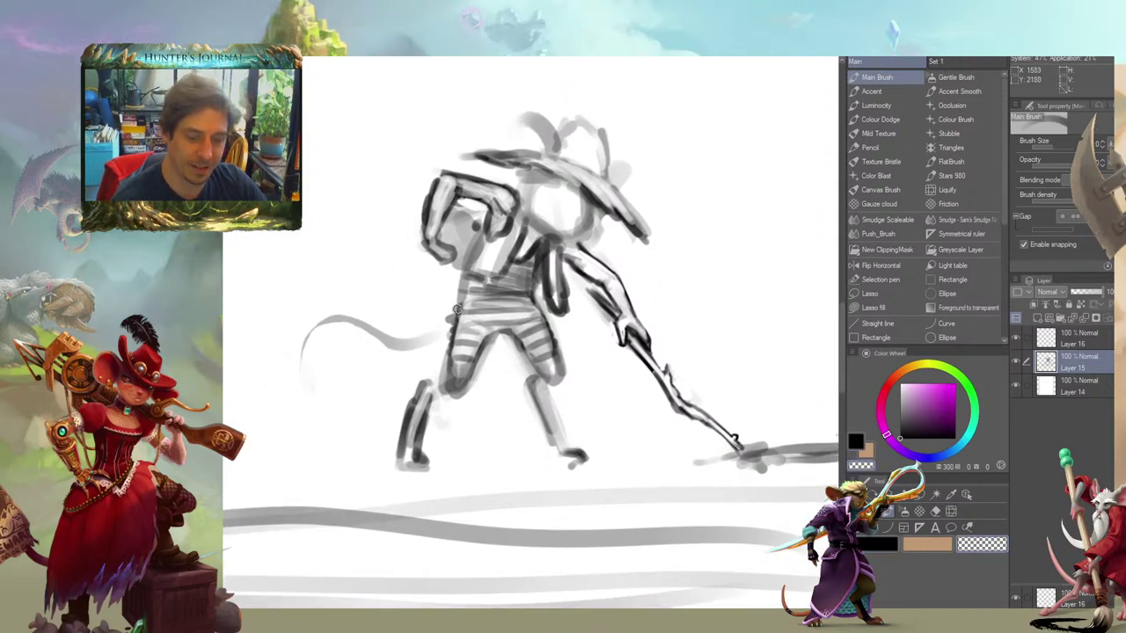
drag(456, 304, 448, 321)
mouse_move(485, 245)
mouse_down()
mouse_move(450, 206)
mouse_move(464, 217)
mouse_up()
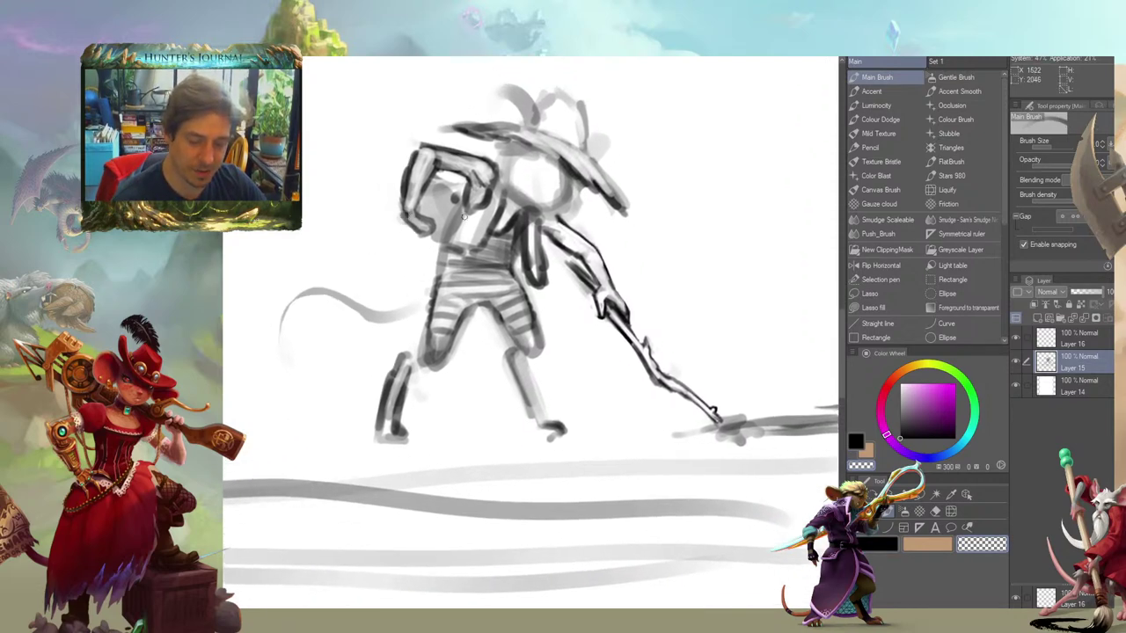
Lighten the gaps between the waist stripes with the transparent colour
mouse_move(449, 272)
mouse_down()
mouse_move(507, 269)
mouse_move(500, 318)
mouse_up()
key(c)
key(c)
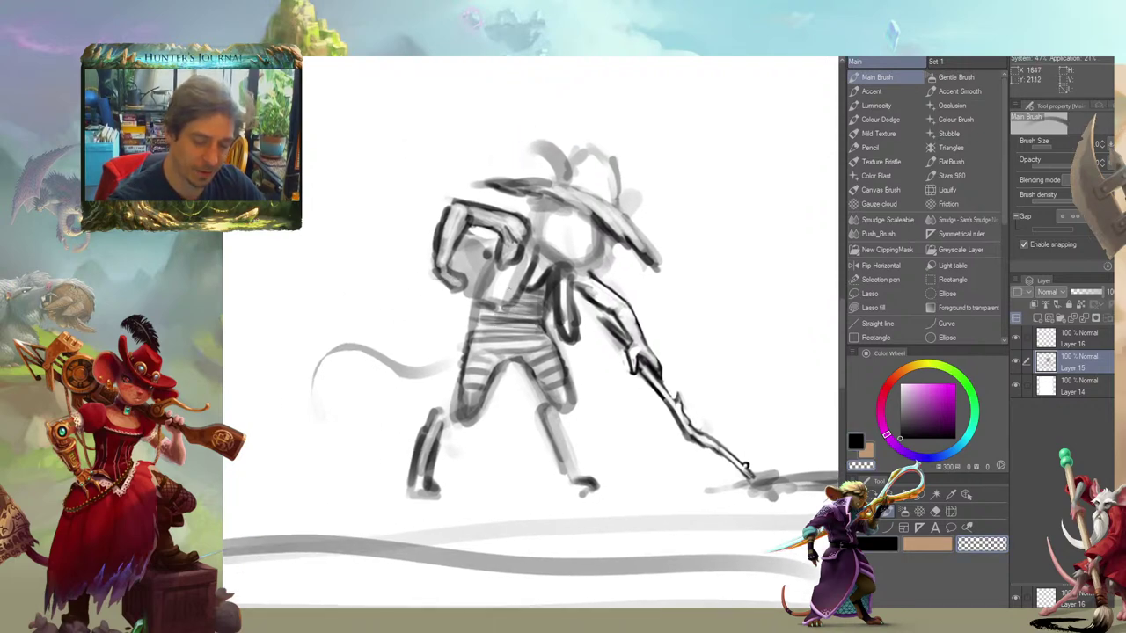
mouse_move(399, 211)
mouse_down()
mouse_move(324, 156)
mouse_move(391, 120)
mouse_up()
drag(485, 236, 543, 237)
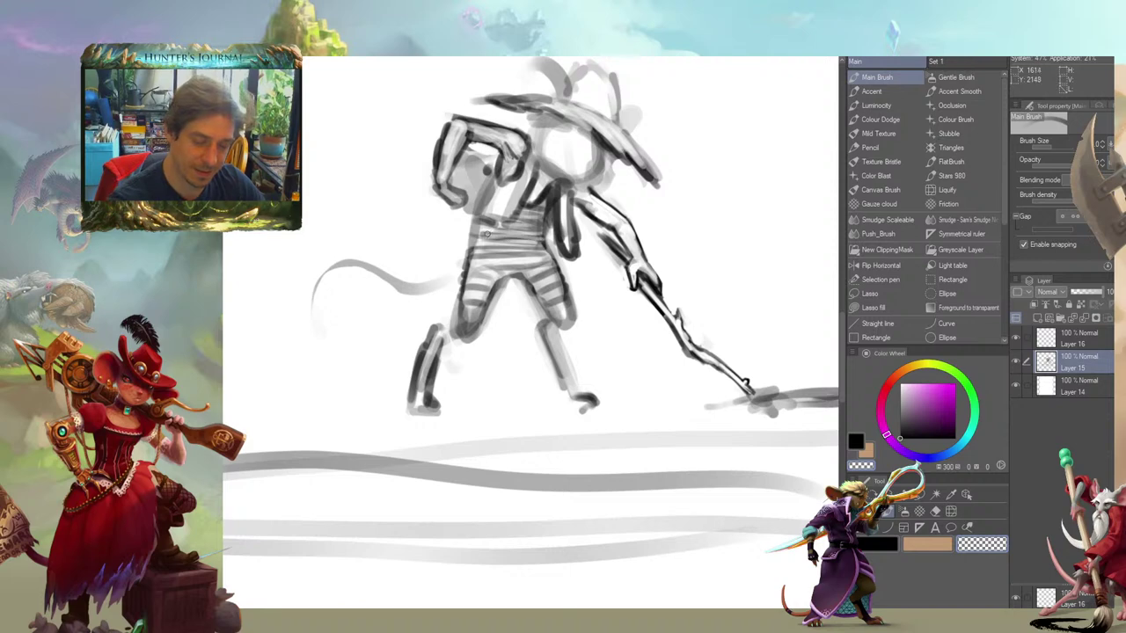
mouse_move(387, 193)
mouse_down()
mouse_move(363, 157)
mouse_move(345, 210)
mouse_move(379, 225)
mouse_up()
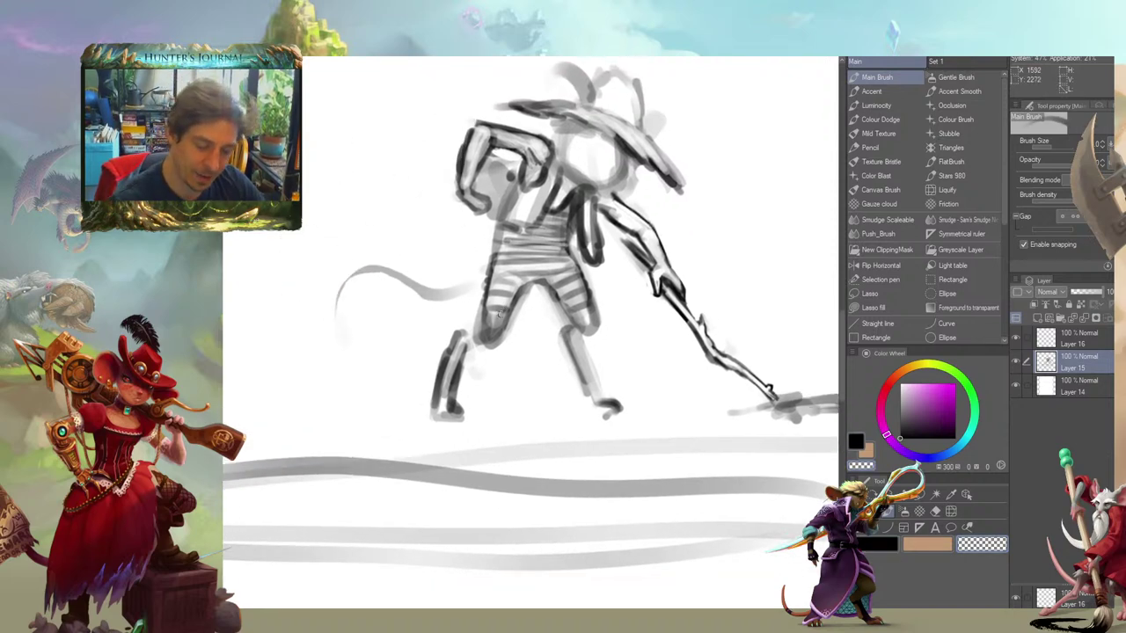
Clear the insides of both lower thighs and draw dark hem lines where the striped shorts end
mouse_move(498, 314)
mouse_down()
mouse_move(487, 328)
mouse_move(507, 304)
mouse_up()
mouse_move(577, 315)
mouse_down()
mouse_move(587, 317)
mouse_move(585, 306)
mouse_up()
key(c)
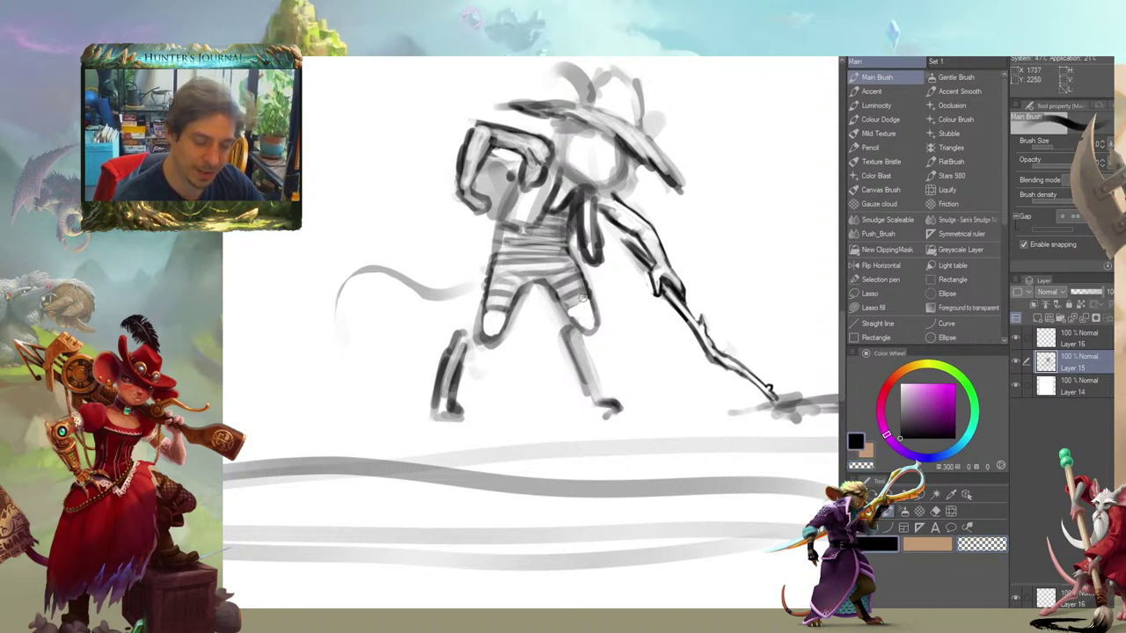
drag(587, 297, 565, 318)
drag(389, 220, 399, 211)
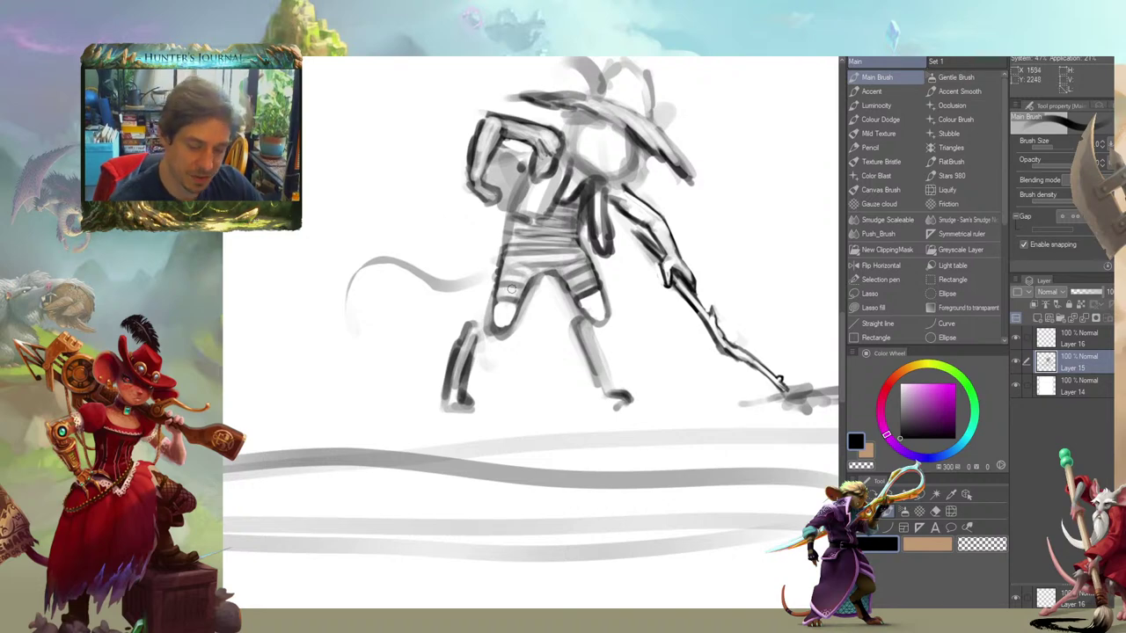
mouse_move(511, 290)
mouse_down()
mouse_move(498, 298)
mouse_move(521, 299)
mouse_move(501, 334)
mouse_move(489, 316)
mouse_move(499, 232)
mouse_move(494, 281)
mouse_up()
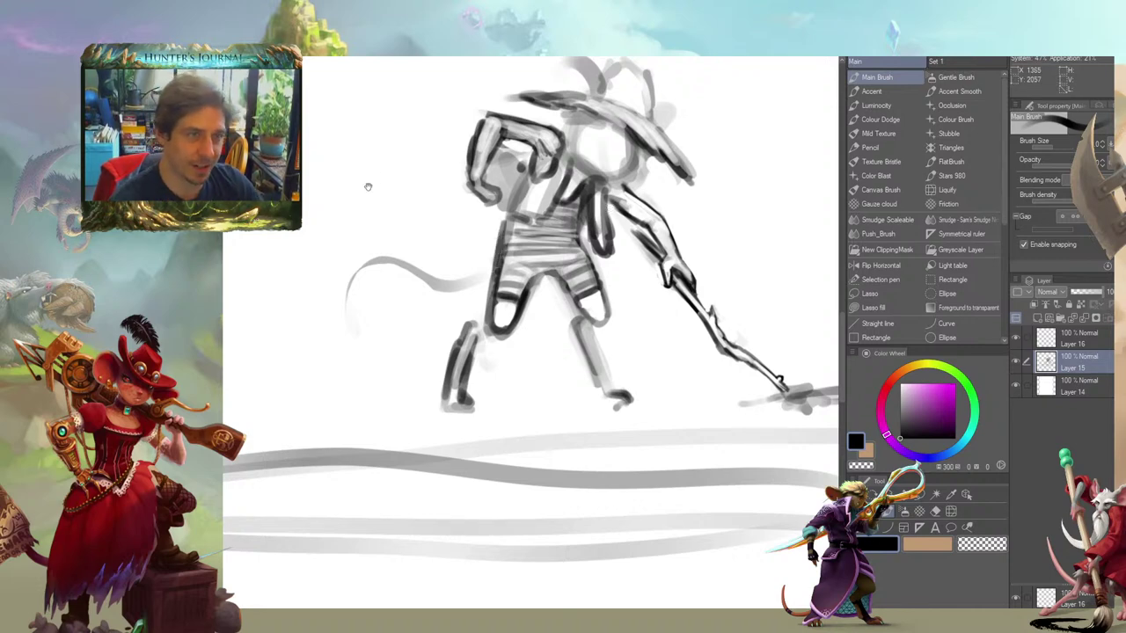
Outline the jacket's lower front panel beneath the bent arm and clear its interior with the transparent colour
mouse_move(368, 187)
mouse_down()
mouse_move(319, 258)
mouse_move(441, 296)
mouse_up()
drag(449, 216, 410, 239)
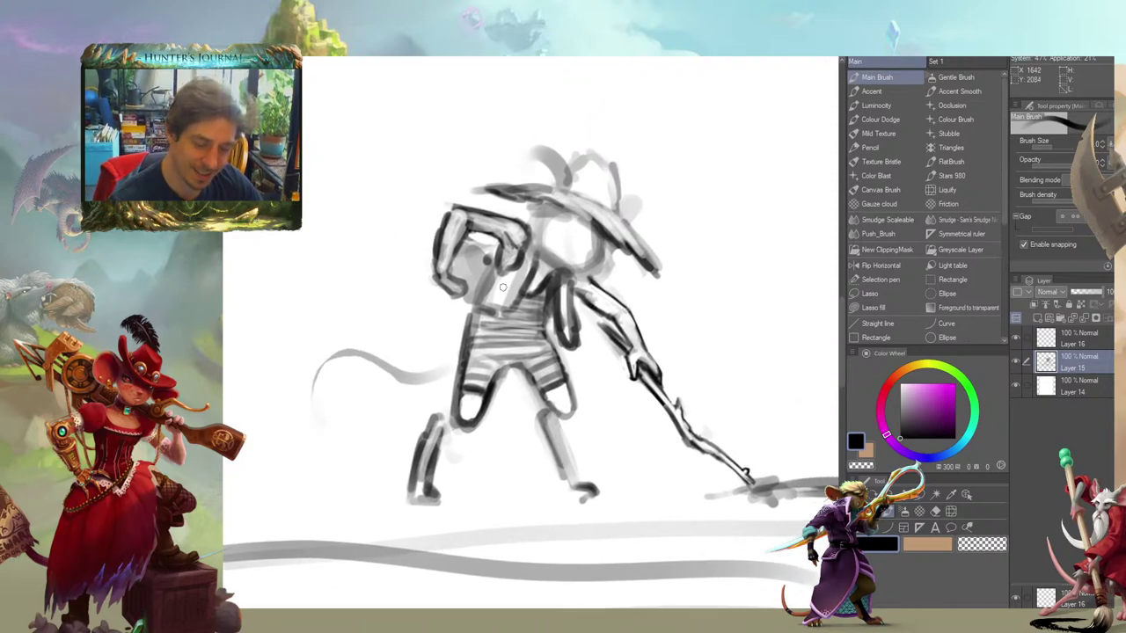
key(c)
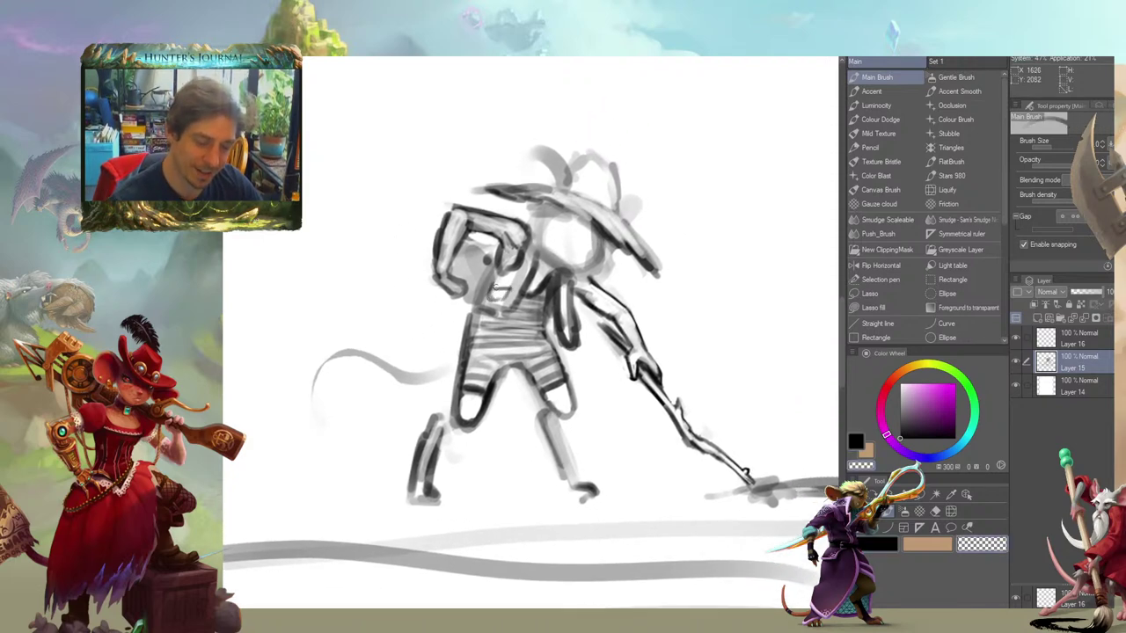
mouse_move(491, 285)
mouse_down()
mouse_move(485, 297)
mouse_move(510, 299)
mouse_move(514, 286)
mouse_move(498, 294)
mouse_up()
key(c)
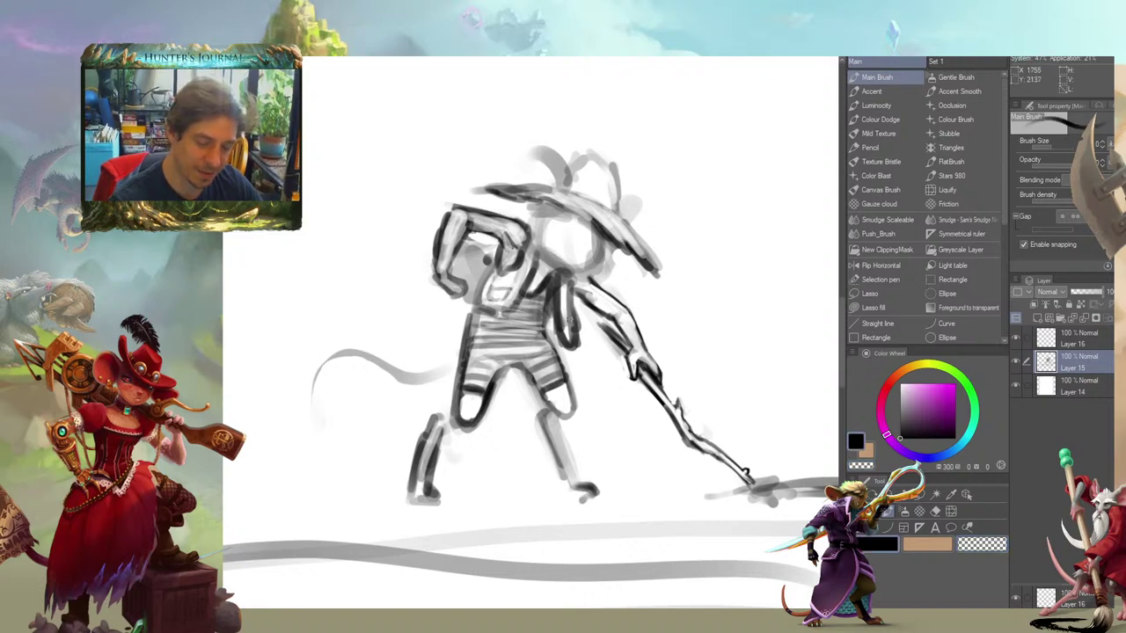
Refine the hanging jacket flap beside the extended arm, alternating black strokes and the transparent colour
mouse_move(571, 317)
mouse_down()
mouse_move(568, 336)
mouse_move(566, 322)
mouse_move(580, 340)
mouse_up()
key(c)
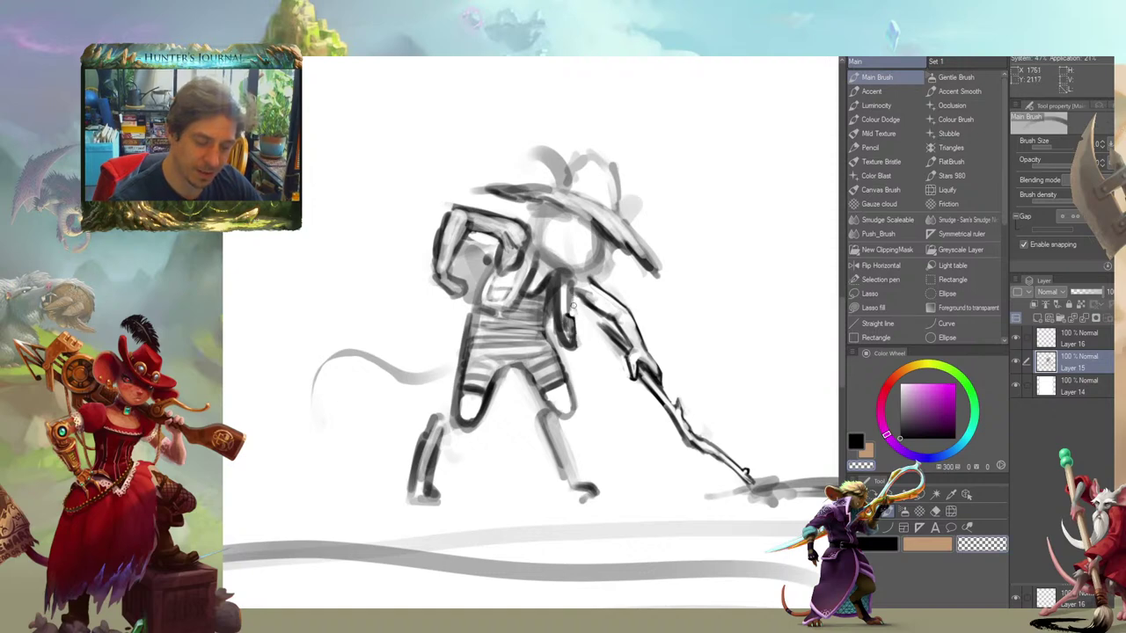
key(c)
key(c)
mouse_move(568, 274)
mouse_down()
mouse_move(572, 319)
mouse_move(570, 292)
mouse_up()
key(c)
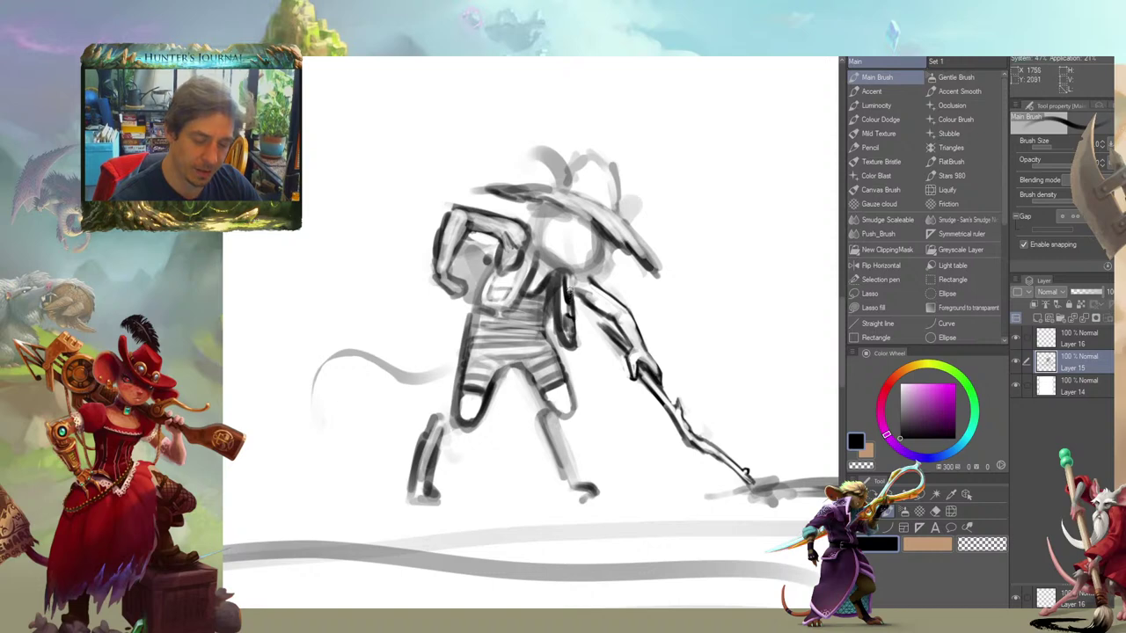
Strengthen the jacket panel's bottom edge at the waist with black strokes and lighten its interior
mouse_move(523, 245)
mouse_down()
mouse_move(362, 173)
mouse_move(352, 226)
mouse_move(332, 246)
mouse_up()
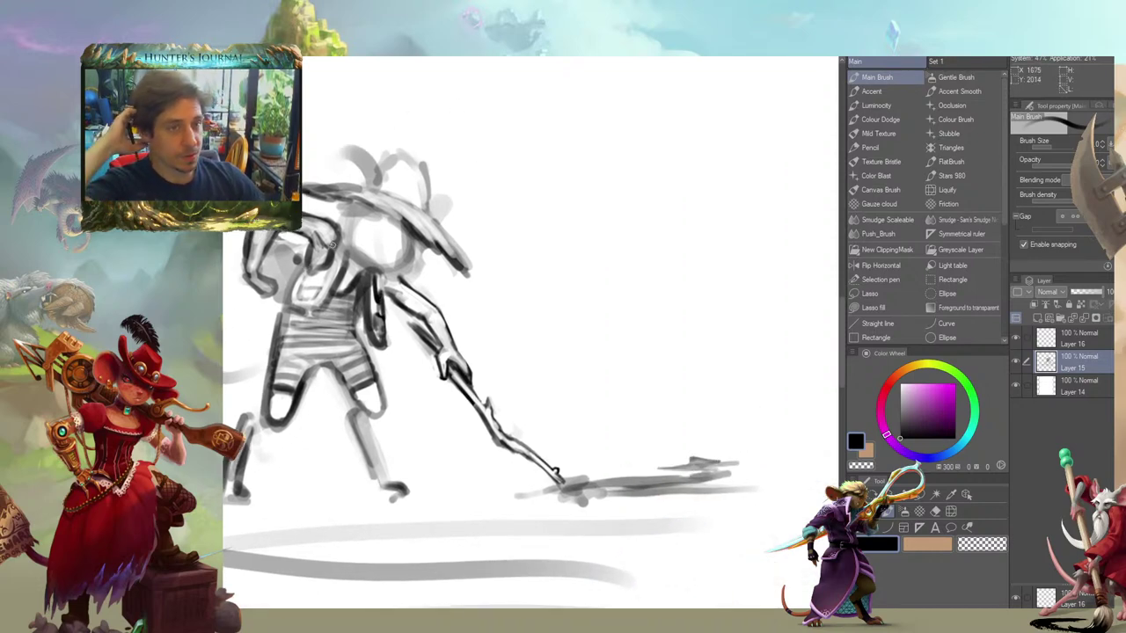
drag(389, 426, 507, 413)
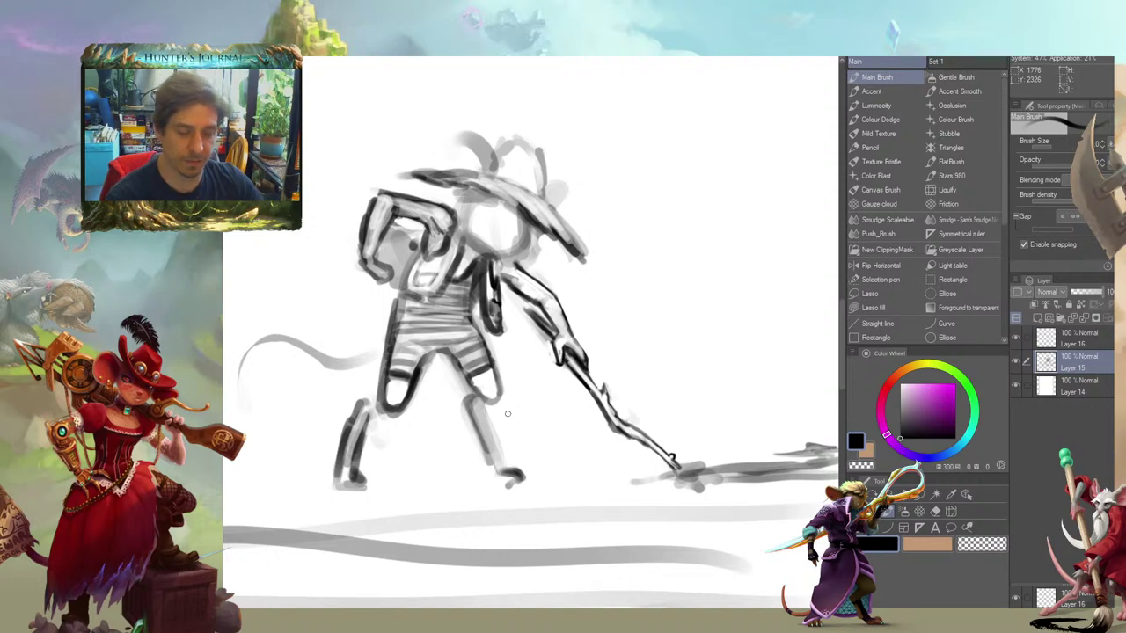
drag(507, 413, 634, 400)
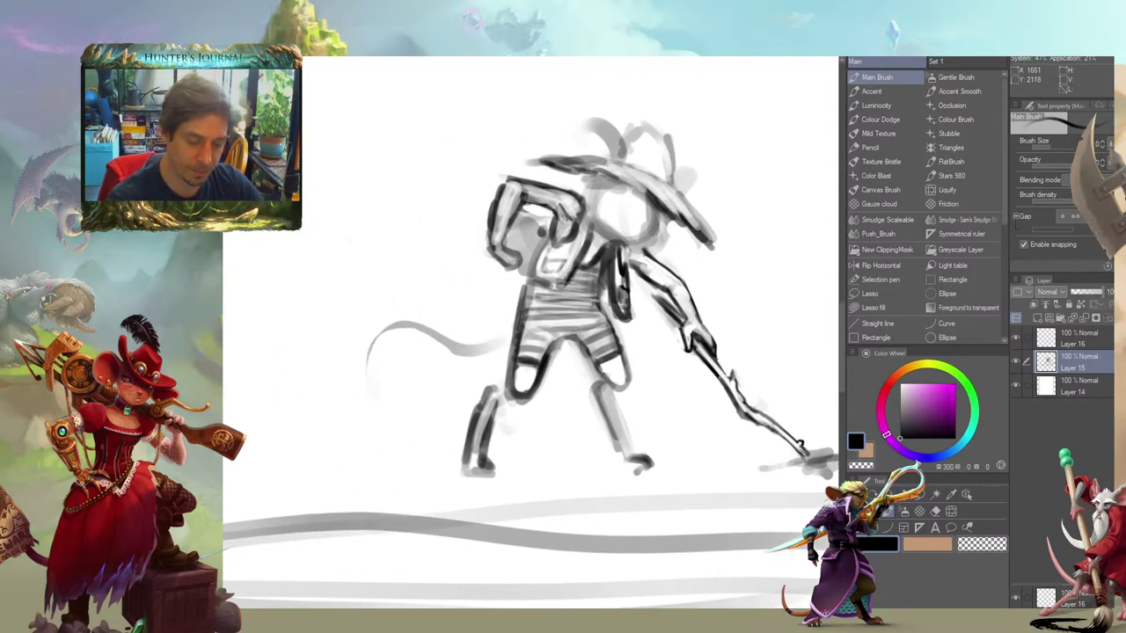
mouse_move(568, 282)
mouse_down()
mouse_move(517, 283)
mouse_move(530, 255)
mouse_move(547, 265)
mouse_move(521, 279)
mouse_move(554, 282)
mouse_move(544, 213)
mouse_move(547, 255)
mouse_up()
key(c)
drag(451, 230, 373, 221)
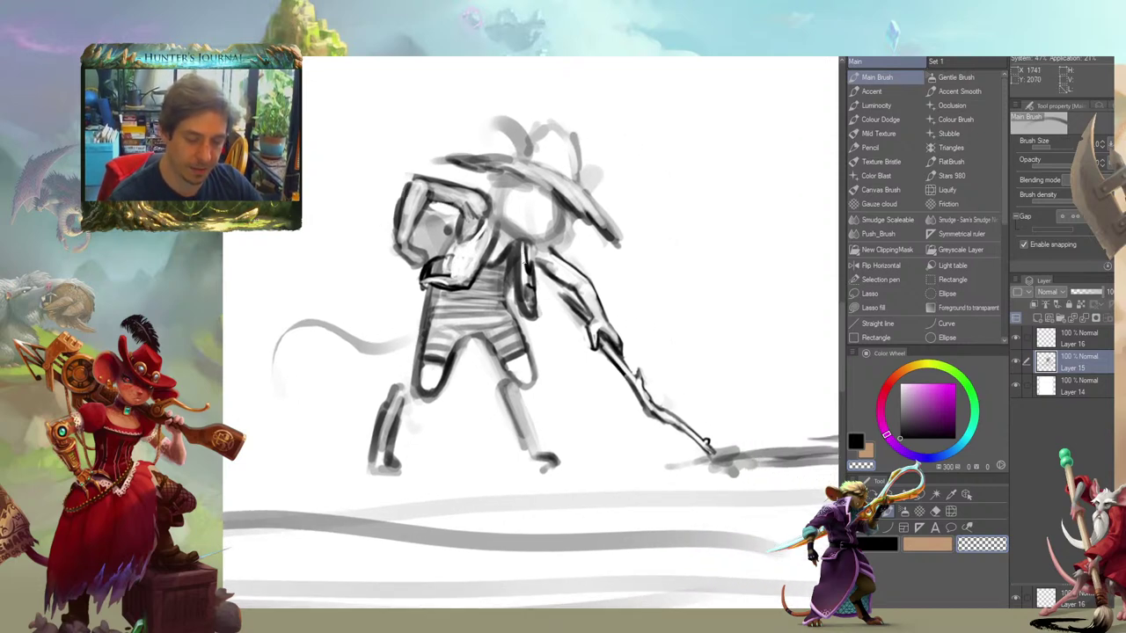
Lighten the hanging jacket flap and darken the jacket edge from the shoulder down to the waist
drag(528, 265, 530, 283)
drag(494, 340, 510, 355)
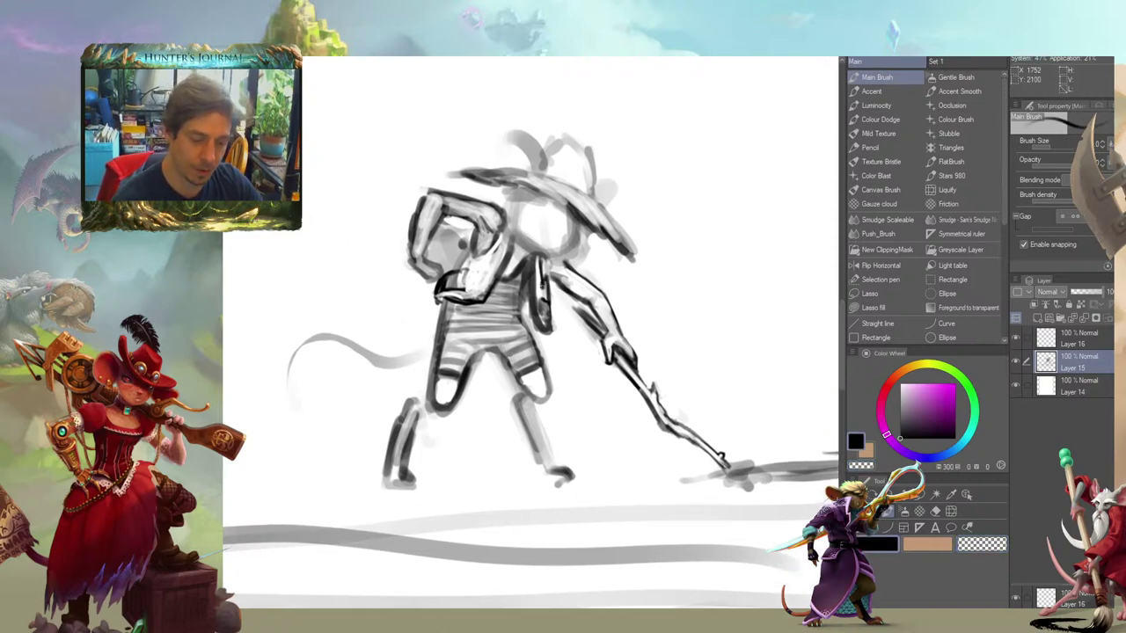
mouse_move(395, 353)
mouse_down()
mouse_move(437, 390)
mouse_move(401, 391)
mouse_up()
drag(507, 239, 498, 256)
drag(350, 310, 288, 300)
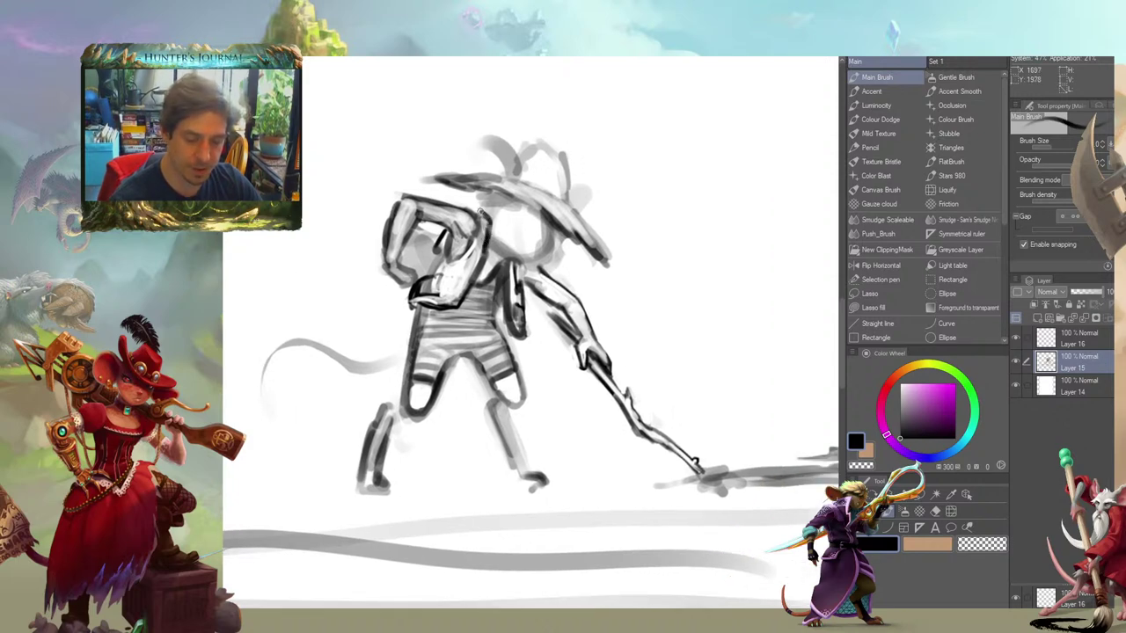
mouse_move(481, 212)
mouse_down()
mouse_move(465, 208)
mouse_move(490, 226)
mouse_up()
mouse_move(326, 268)
mouse_down()
mouse_move(301, 254)
mouse_move(314, 266)
mouse_up()
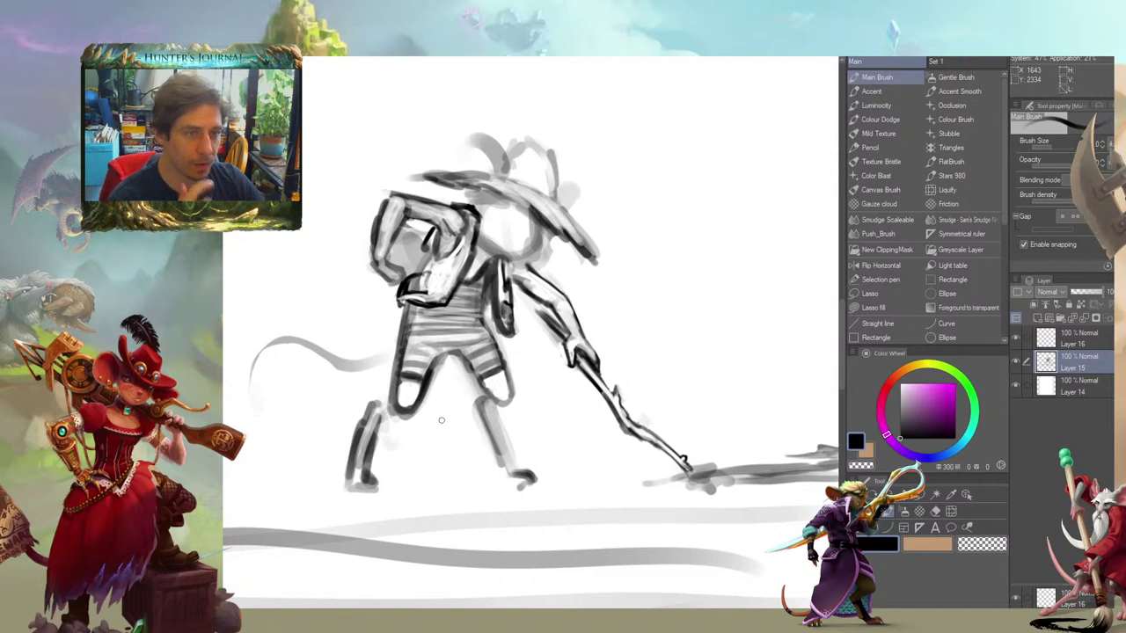
Draw two rounded dark ears above the hat brim, a large one at the back and a small one in front
mouse_move(377, 324)
mouse_down()
mouse_move(431, 248)
mouse_move(483, 346)
mouse_move(380, 334)
mouse_up()
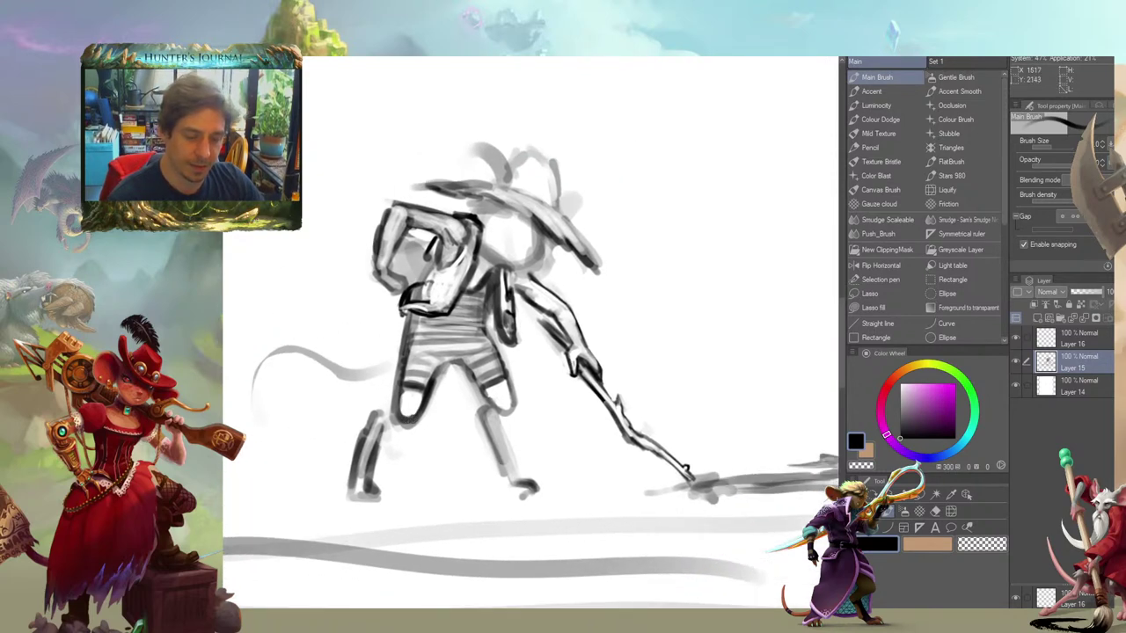
mouse_move(451, 181)
mouse_down()
mouse_move(466, 146)
mouse_move(506, 185)
mouse_up()
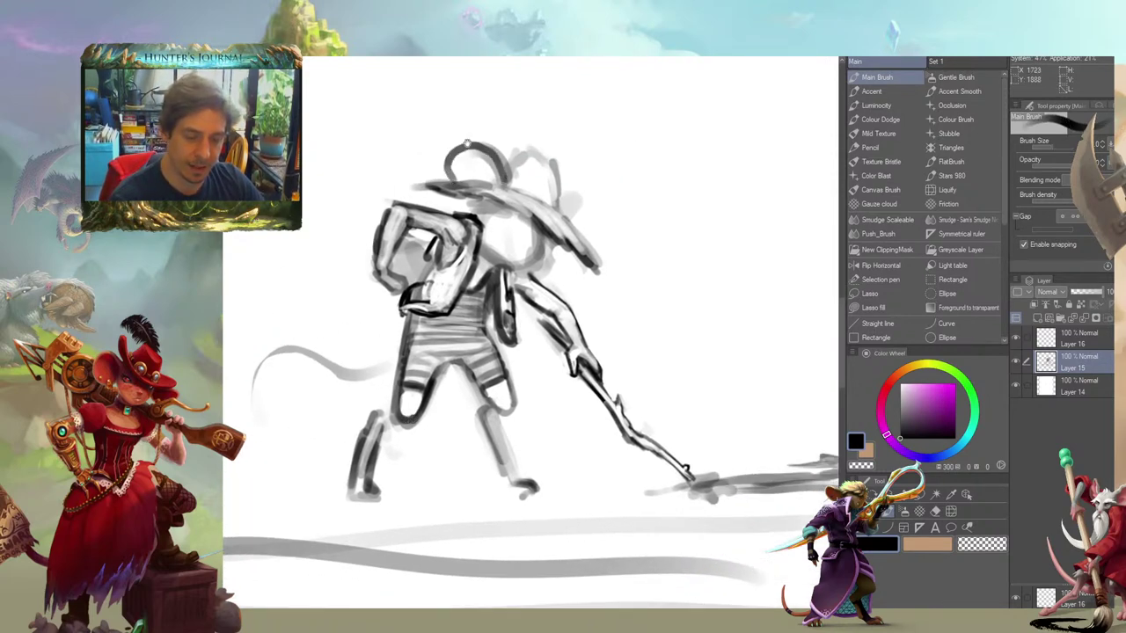
drag(467, 142, 378, 143)
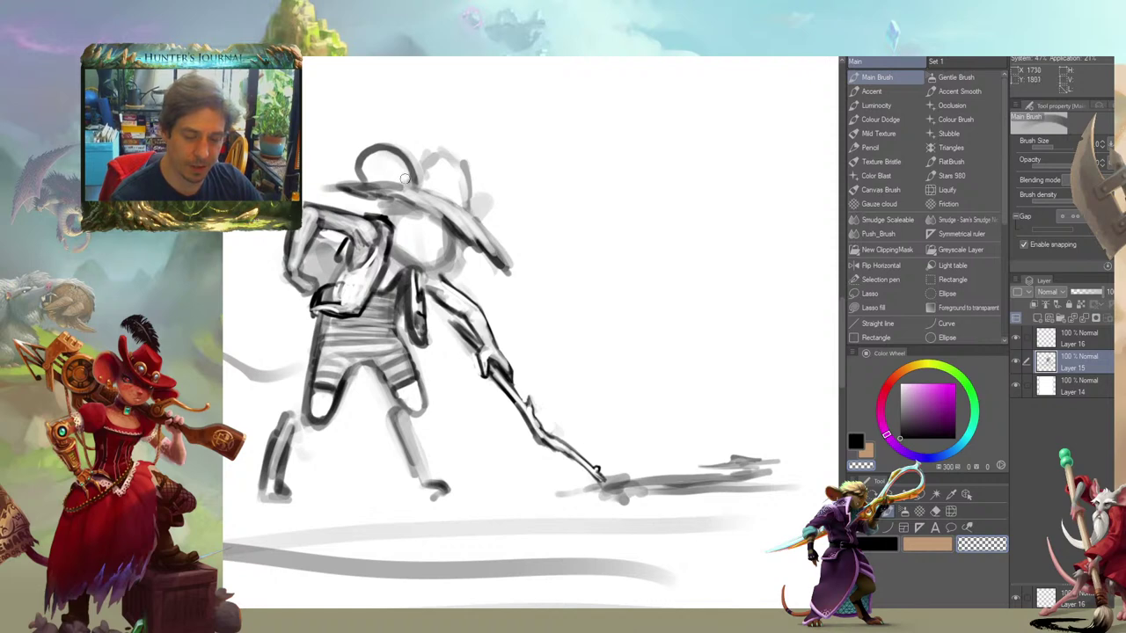
key(c)
mouse_move(472, 186)
mouse_down()
mouse_move(488, 217)
mouse_move(459, 216)
mouse_up()
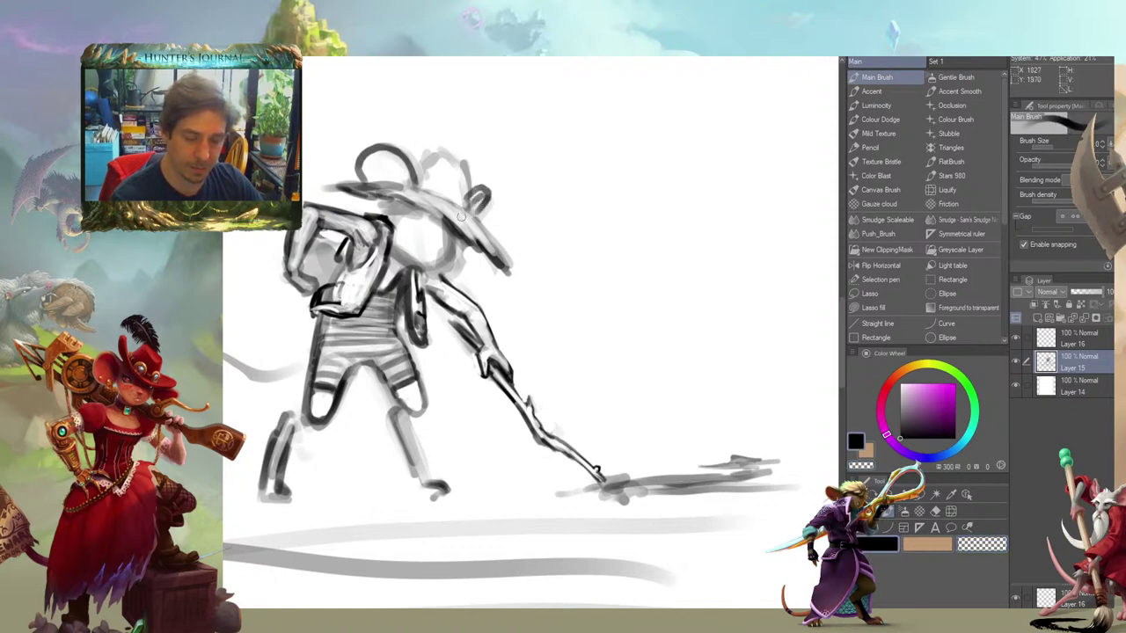
drag(367, 160, 376, 220)
drag(299, 210, 309, 173)
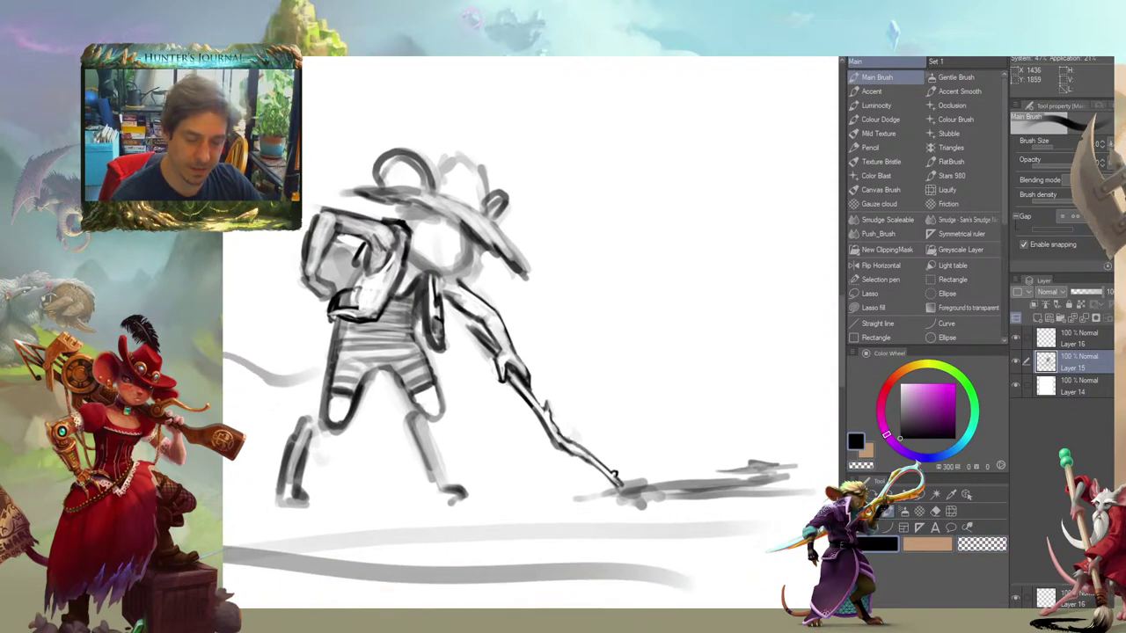
Add an inner contour to the large ear and clean up the small ear with the transparent colour
mouse_move(389, 173)
mouse_down()
mouse_move(426, 191)
mouse_move(456, 188)
mouse_move(440, 174)
mouse_move(460, 202)
mouse_move(352, 186)
mouse_up()
key(c)
drag(352, 224, 359, 220)
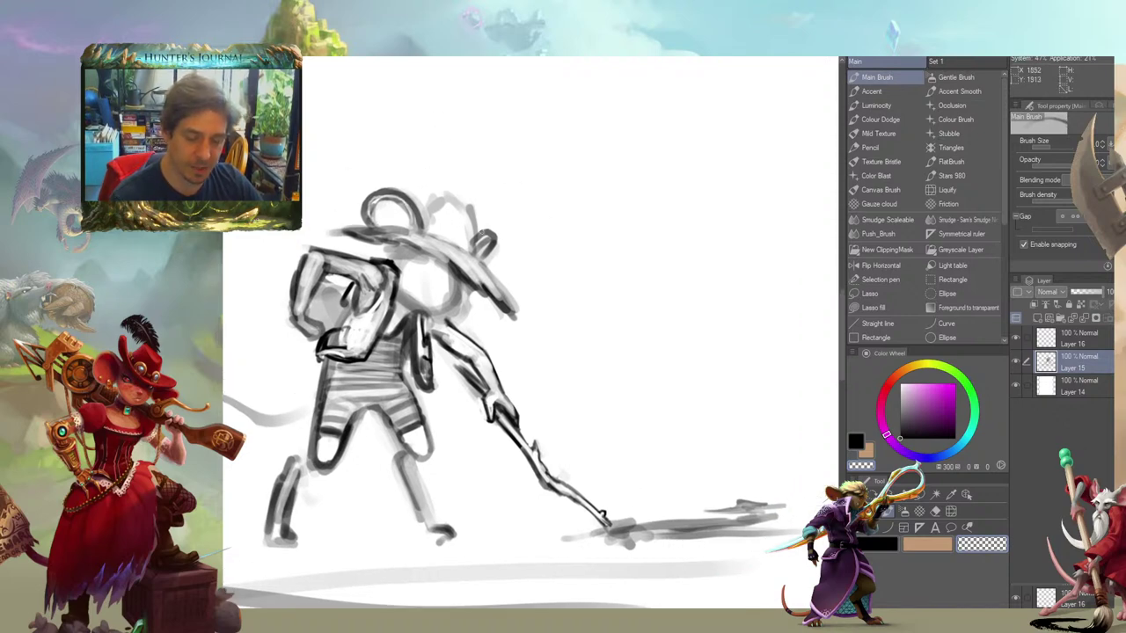
drag(476, 251, 490, 234)
mouse_move(293, 234)
mouse_down()
mouse_move(334, 284)
mouse_move(383, 253)
mouse_up()
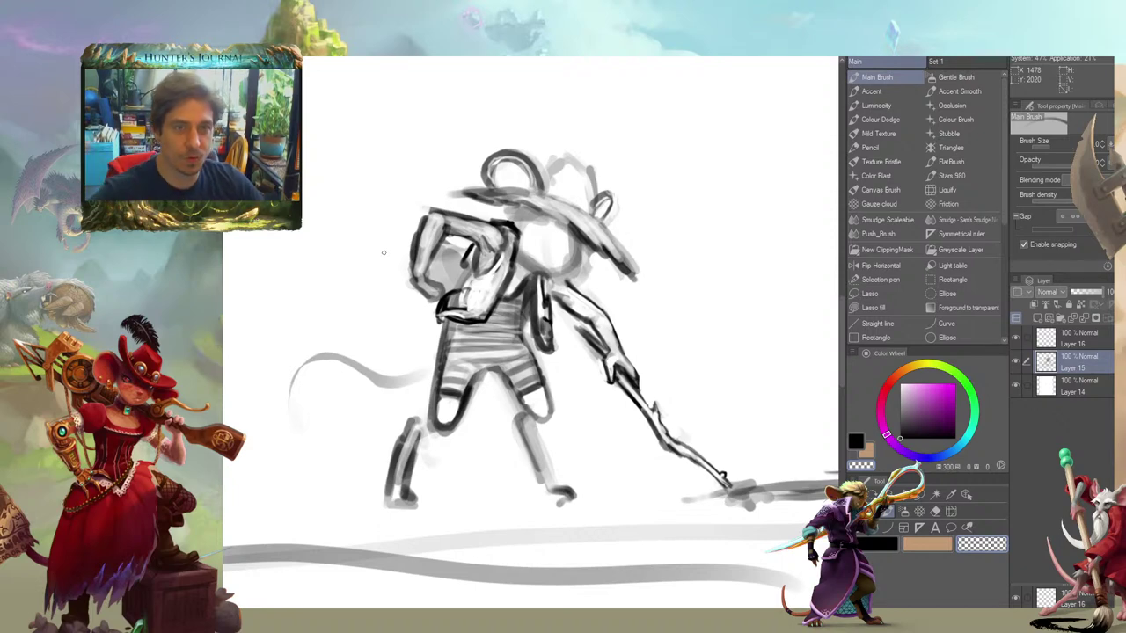
drag(309, 364, 306, 326)
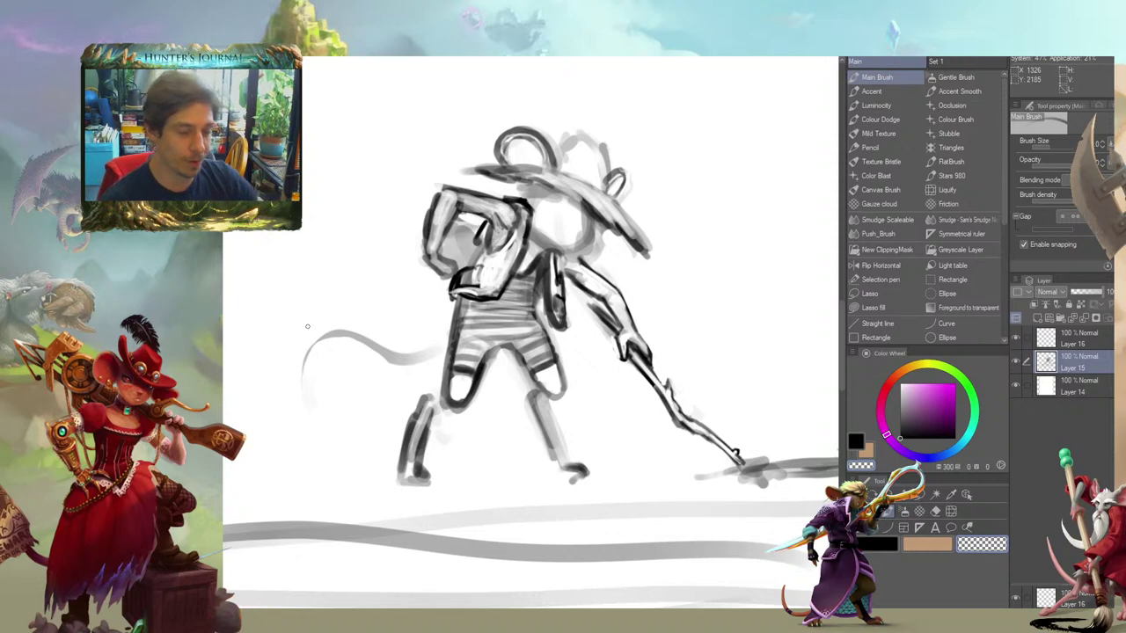
Trim the hat brim's front tip to a thinner point and redraw the brim's upper edge with darker lines
mouse_move(364, 276)
mouse_down()
mouse_move(244, 266)
mouse_move(286, 308)
mouse_up()
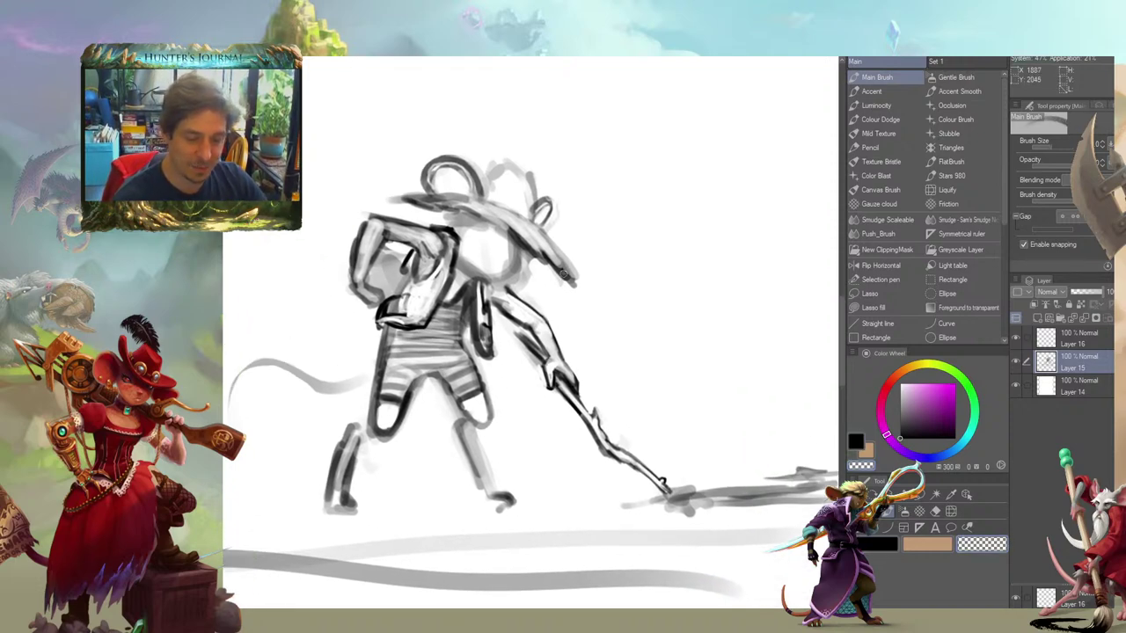
drag(576, 292, 571, 277)
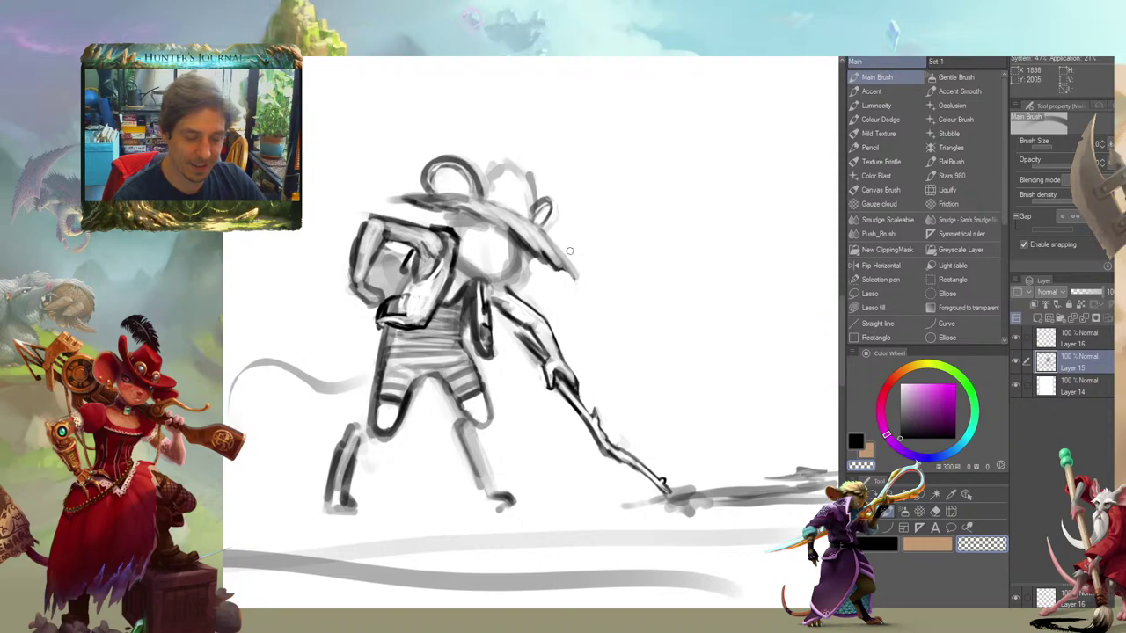
drag(359, 225, 387, 294)
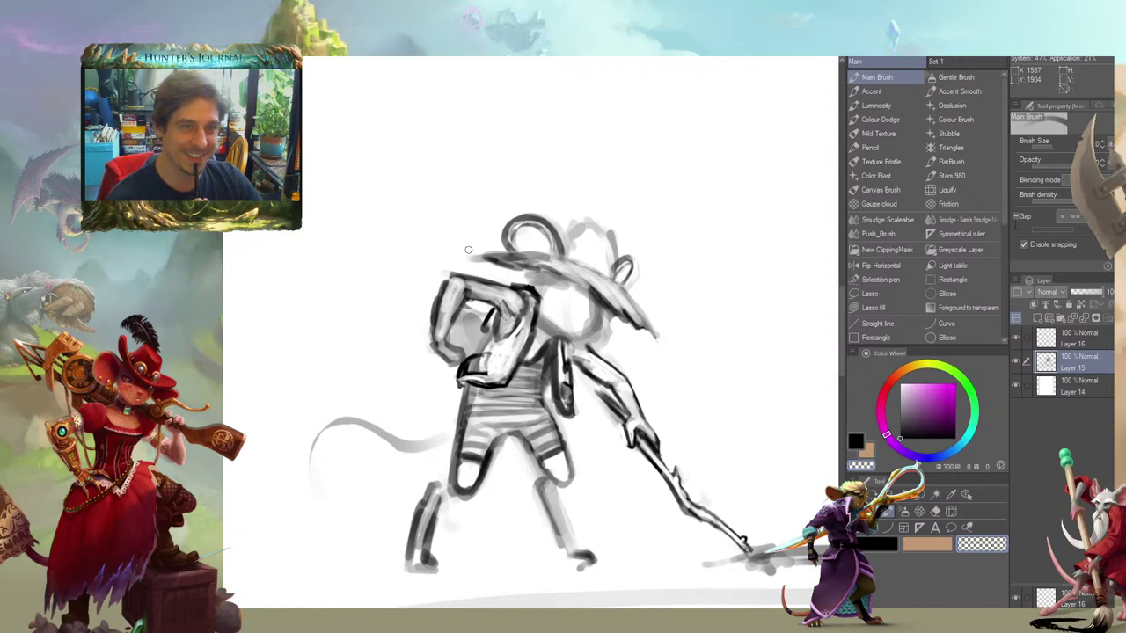
key(c)
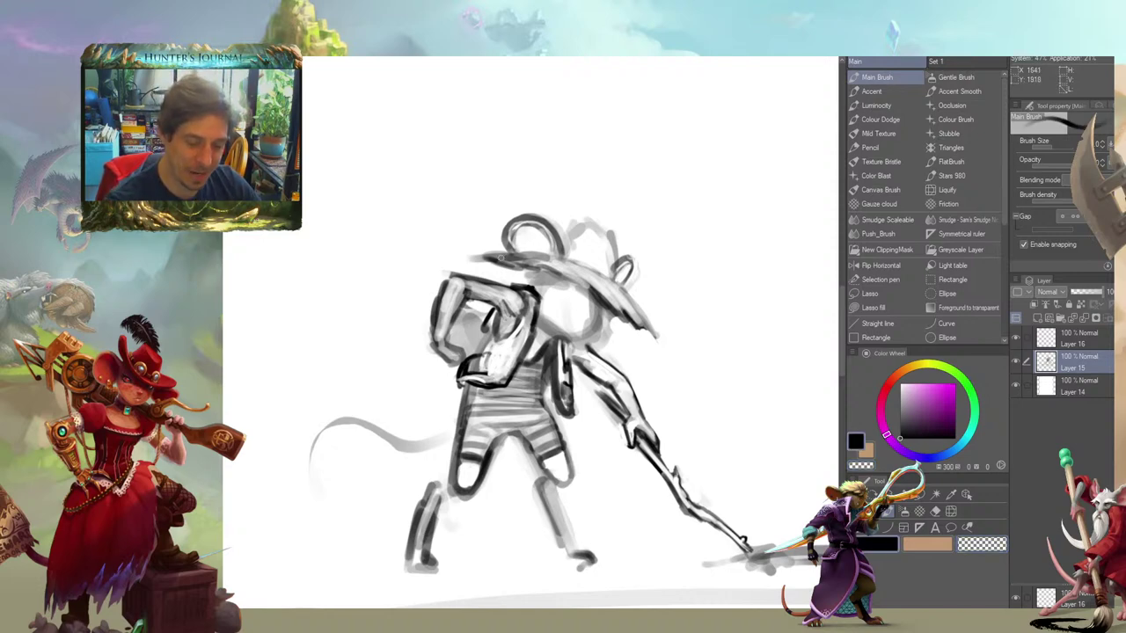
mouse_move(507, 257)
mouse_down()
mouse_move(492, 265)
mouse_move(530, 254)
mouse_move(497, 258)
mouse_move(521, 253)
mouse_move(469, 182)
mouse_move(487, 200)
mouse_move(467, 195)
mouse_move(506, 213)
mouse_move(472, 199)
mouse_move(504, 210)
mouse_up()
key(c)
key(c)
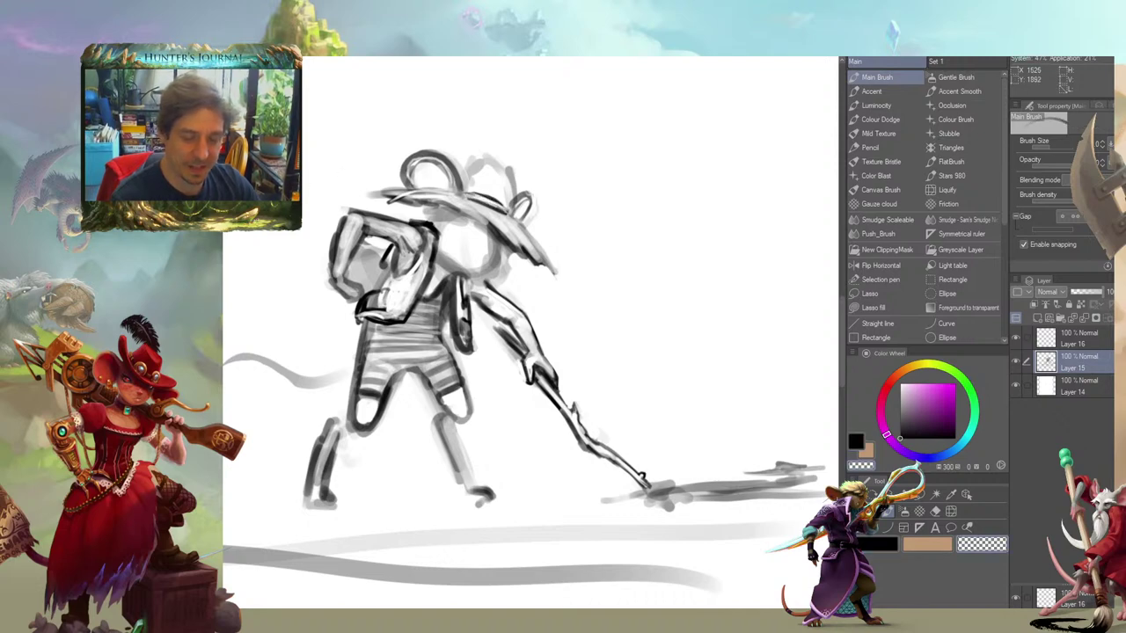
Enlarge the brush and shade the face grey beneath the hat brim
drag(321, 238, 362, 230)
mouse_move(318, 303)
mouse_down()
mouse_move(301, 297)
mouse_move(334, 318)
mouse_up()
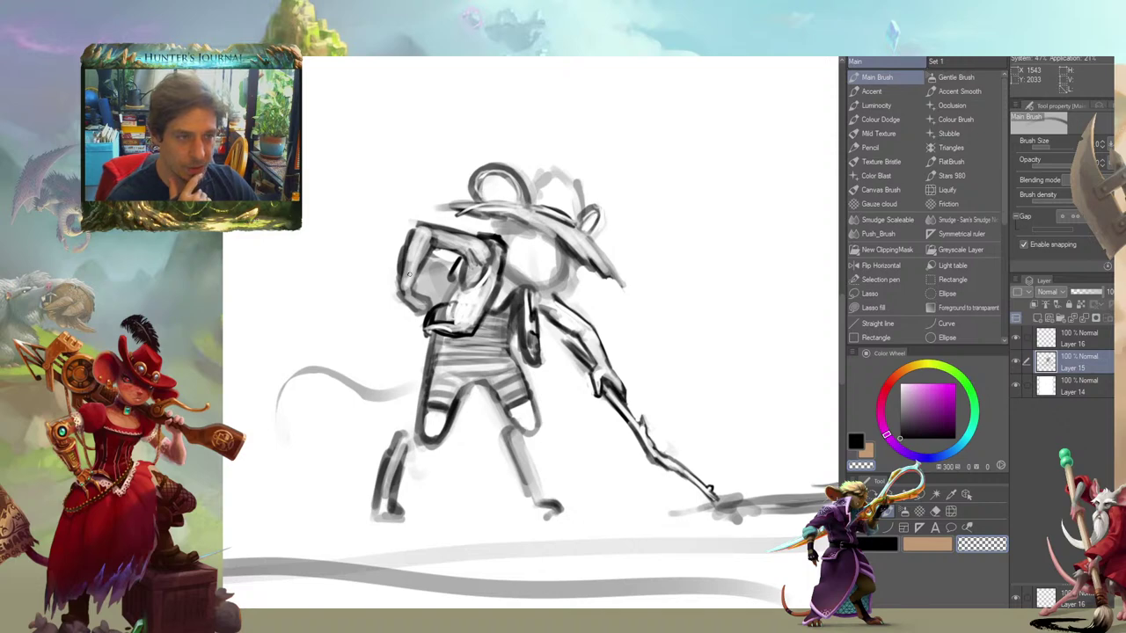
key(c)
key(bracketright)
key(bracketright)
key(bracketright)
key(bracketright)
key(bracketright)
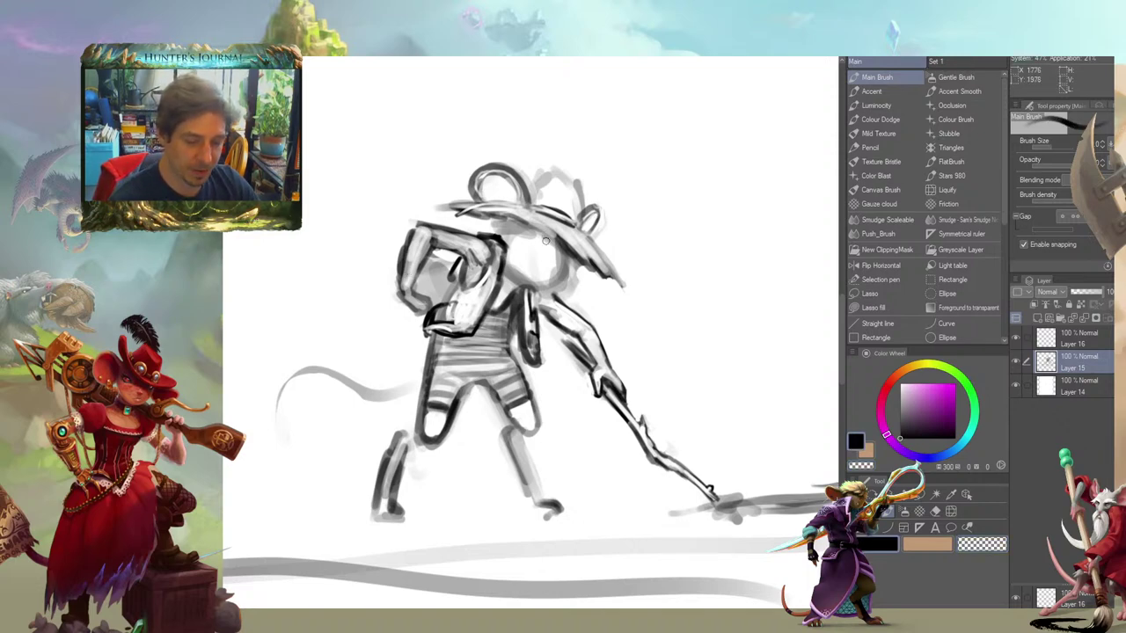
mouse_move(547, 235)
mouse_down()
mouse_move(415, 243)
mouse_move(399, 215)
mouse_up()
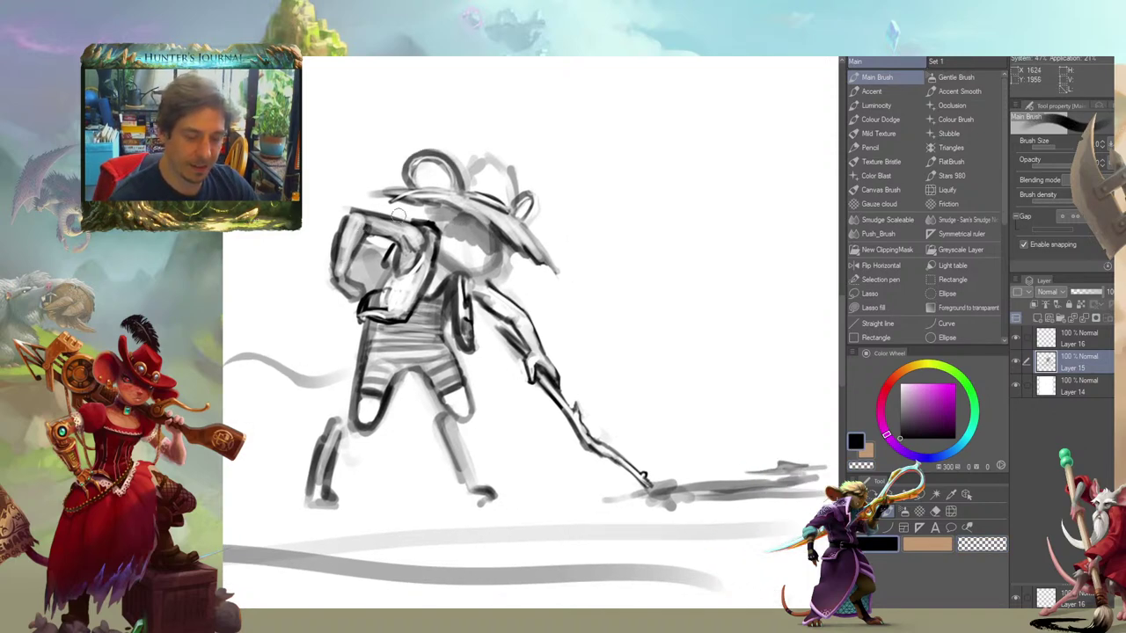
Blend the face shading and lighten the lower face and the brim's underside with the transparent colour
key(j)
mouse_move(481, 251)
mouse_down()
mouse_move(454, 230)
mouse_move(481, 227)
mouse_up()
key(b)
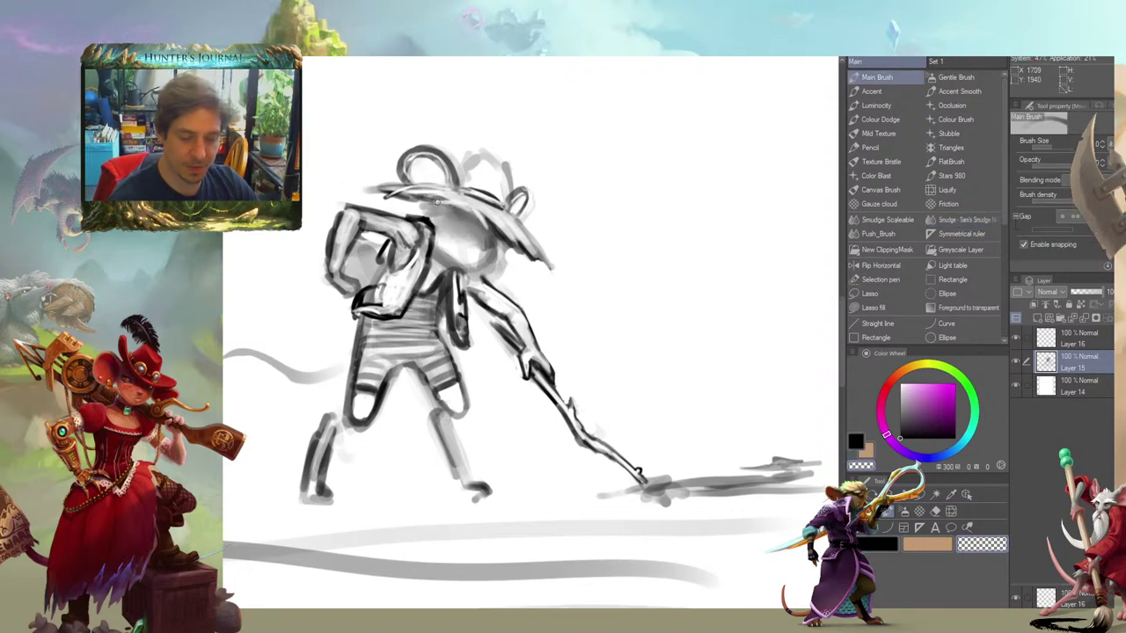
mouse_move(437, 203)
mouse_down()
mouse_move(488, 212)
mouse_move(427, 210)
mouse_move(479, 225)
mouse_up()
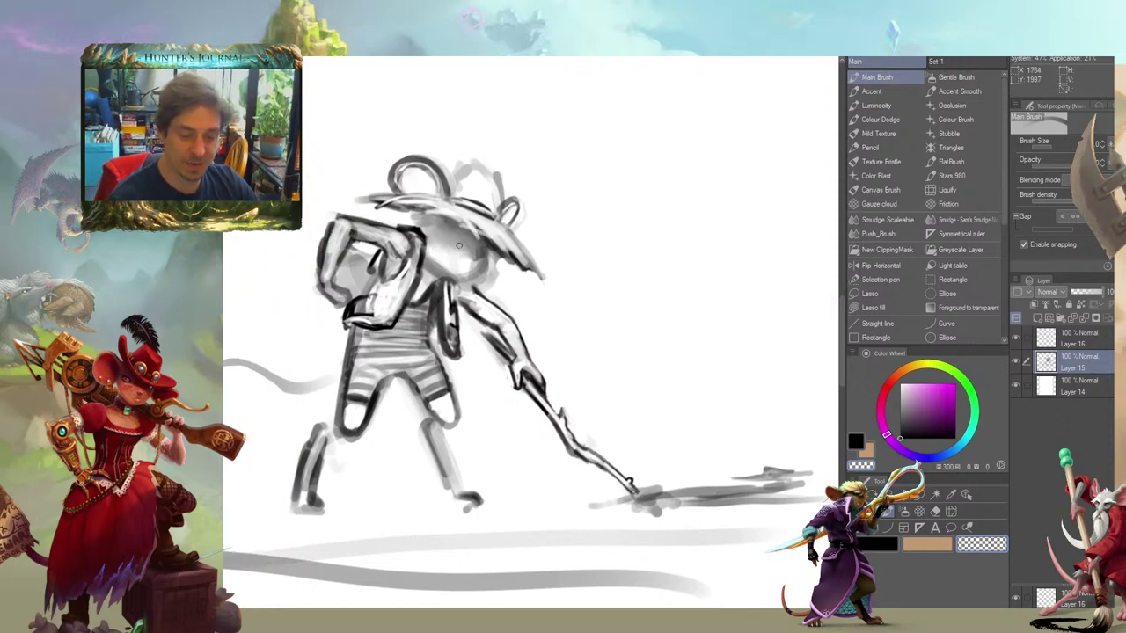
mouse_move(455, 219)
mouse_down()
mouse_move(419, 208)
mouse_move(593, 288)
mouse_up()
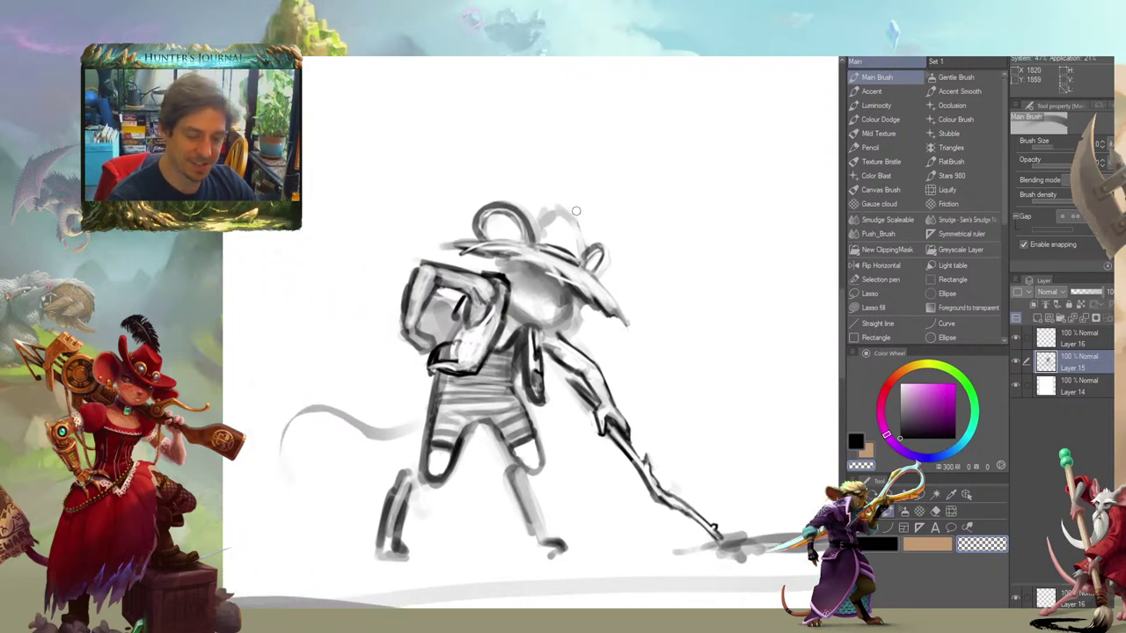
Draw the hat's crown between the two ears with a dark, dented outline and a line along its base
mouse_move(584, 249)
mouse_down()
mouse_move(579, 226)
mouse_move(584, 252)
mouse_move(469, 226)
mouse_move(441, 200)
mouse_move(424, 202)
mouse_move(446, 204)
mouse_up()
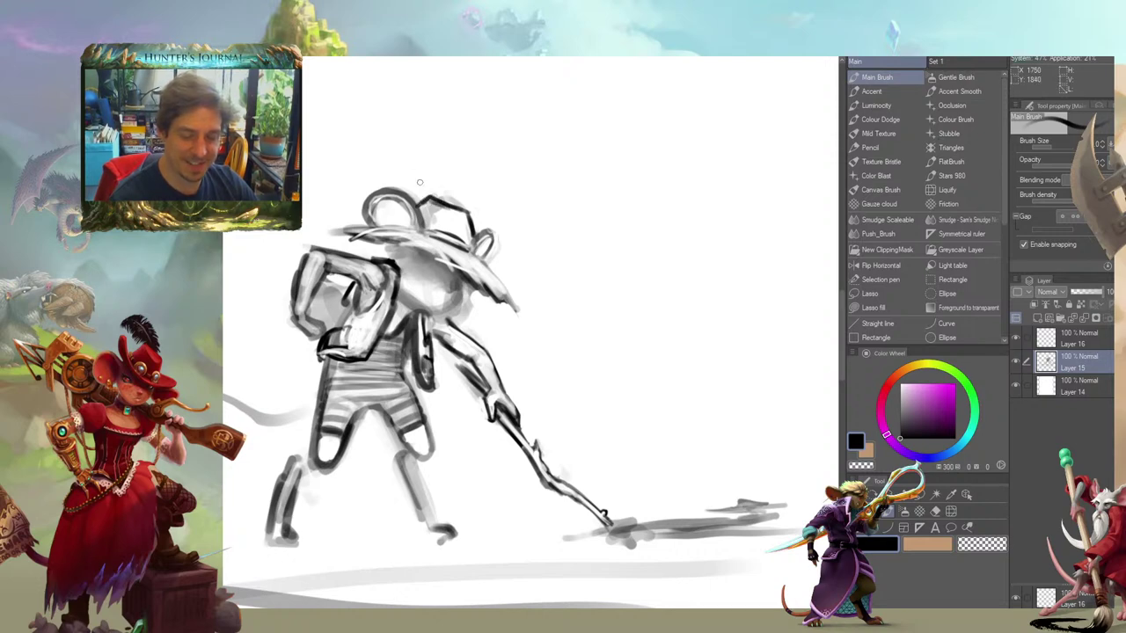
drag(309, 183, 305, 186)
key(c)
mouse_move(409, 204)
mouse_down()
mouse_move(449, 207)
mouse_move(420, 209)
mouse_move(449, 219)
mouse_up()
key(c)
key(c)
mouse_move(293, 211)
mouse_down()
mouse_move(326, 151)
mouse_move(365, 230)
mouse_up()
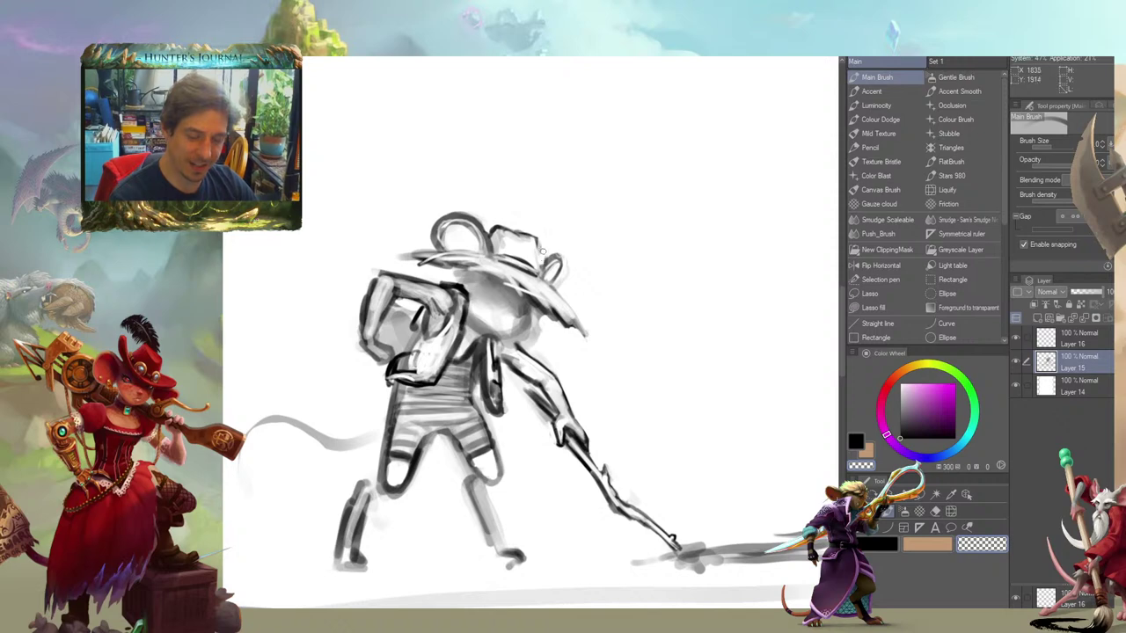
Clean up the front edge of the hat crown and redraw the small front ear's contour with darker lines
drag(538, 260, 469, 239)
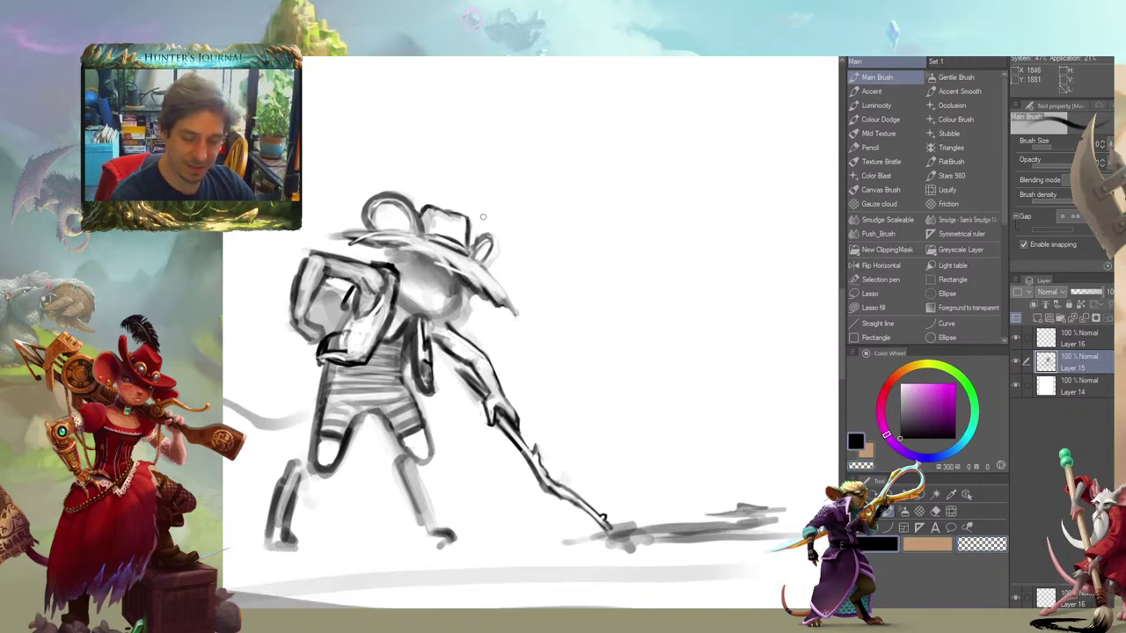
drag(242, 288, 376, 344)
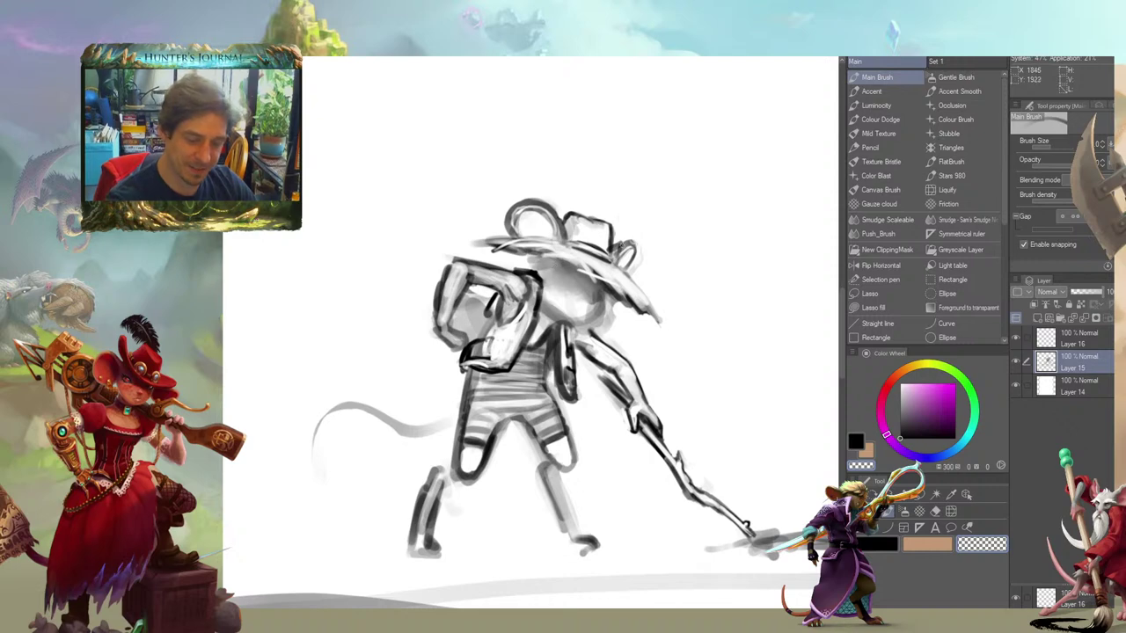
drag(621, 251, 614, 257)
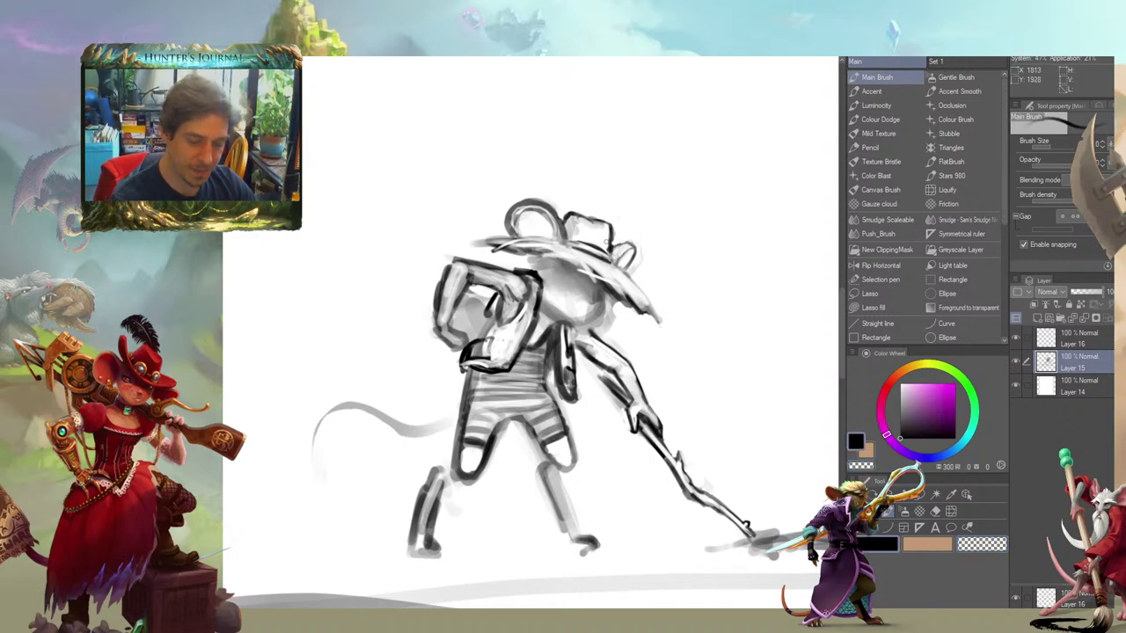
mouse_move(348, 292)
mouse_down()
mouse_move(257, 265)
mouse_move(348, 257)
mouse_move(309, 218)
mouse_move(374, 276)
mouse_up()
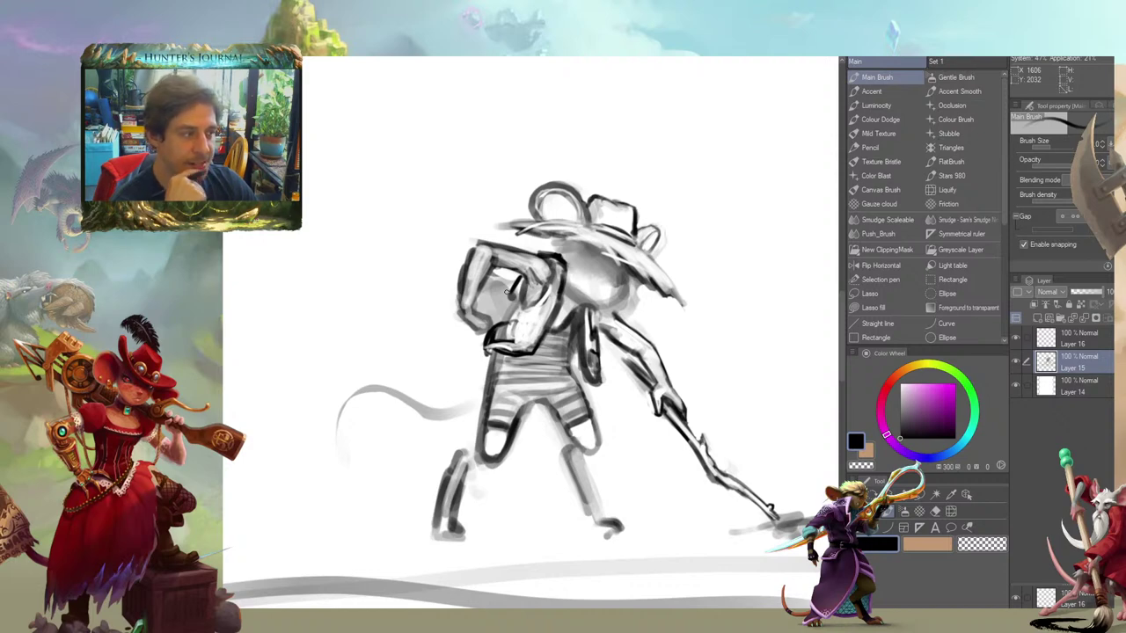
Draw a small dark eye on the shaded face and shape it with light strokes in the transparent colour
drag(444, 296, 356, 252)
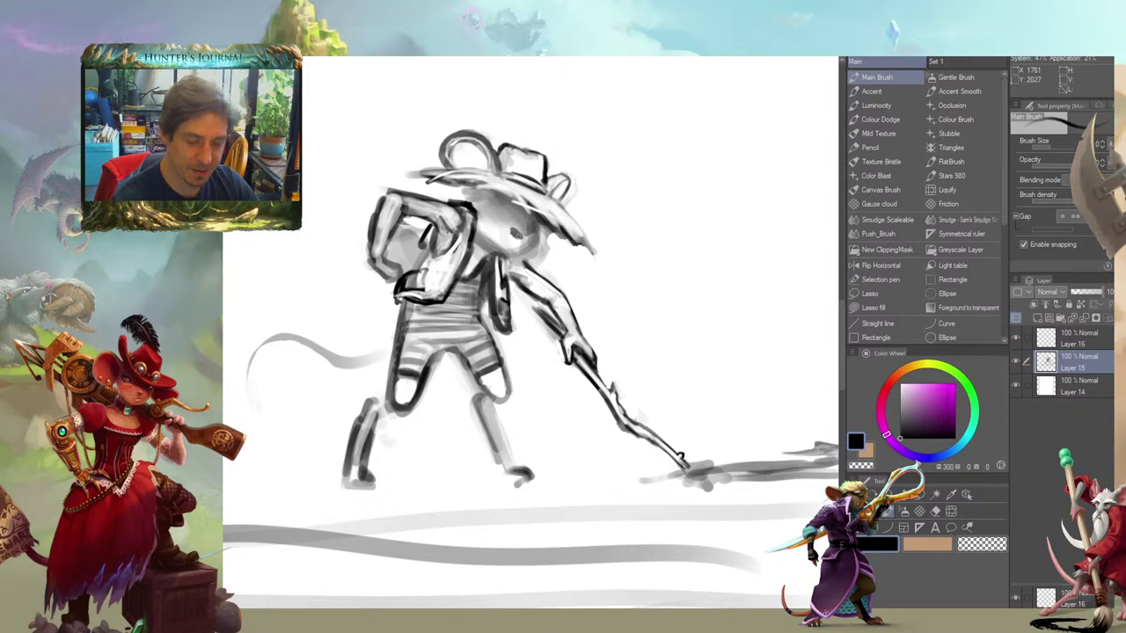
drag(435, 196, 427, 213)
key(c)
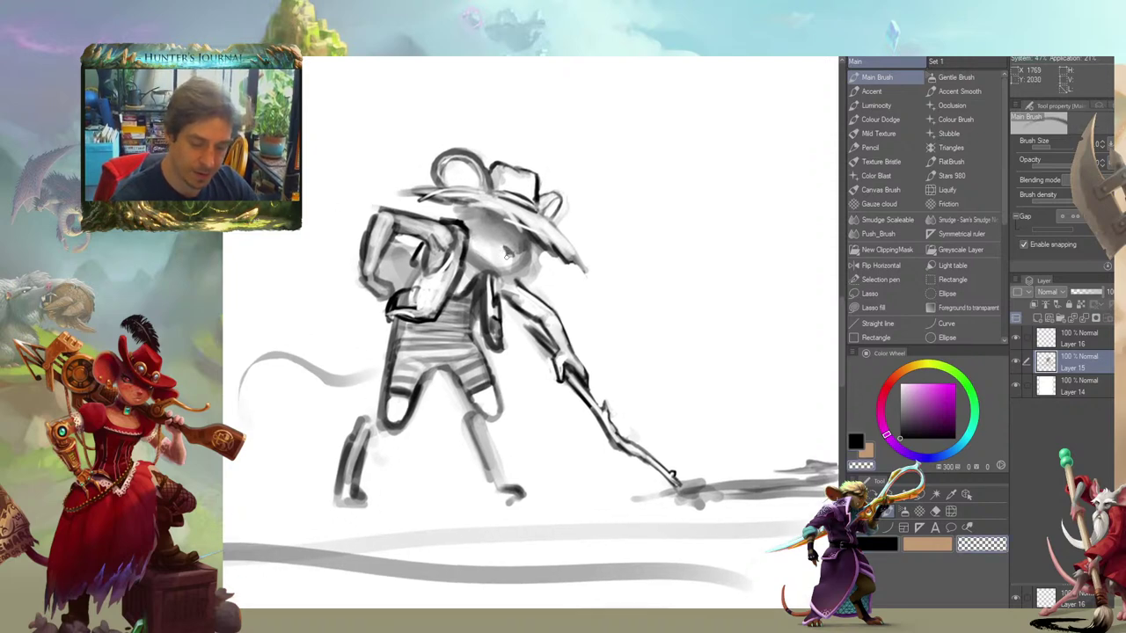
mouse_move(518, 251)
mouse_down()
mouse_move(503, 242)
mouse_move(517, 249)
mouse_up()
mouse_move(264, 202)
mouse_down()
mouse_move(385, 216)
mouse_move(323, 220)
mouse_move(313, 179)
mouse_up()
key(c)
drag(384, 269, 364, 211)
drag(292, 244, 283, 295)
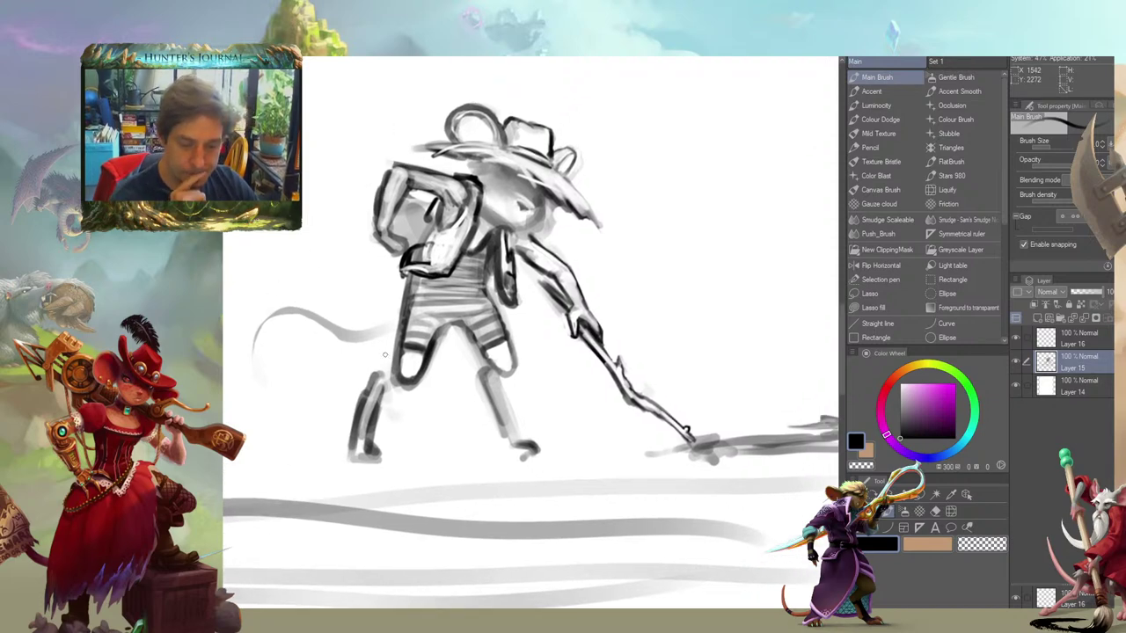
Draw a dark diagonal belt wrapping around the hips over the striped shorts, with a bulge at the back edge
drag(359, 247, 416, 270)
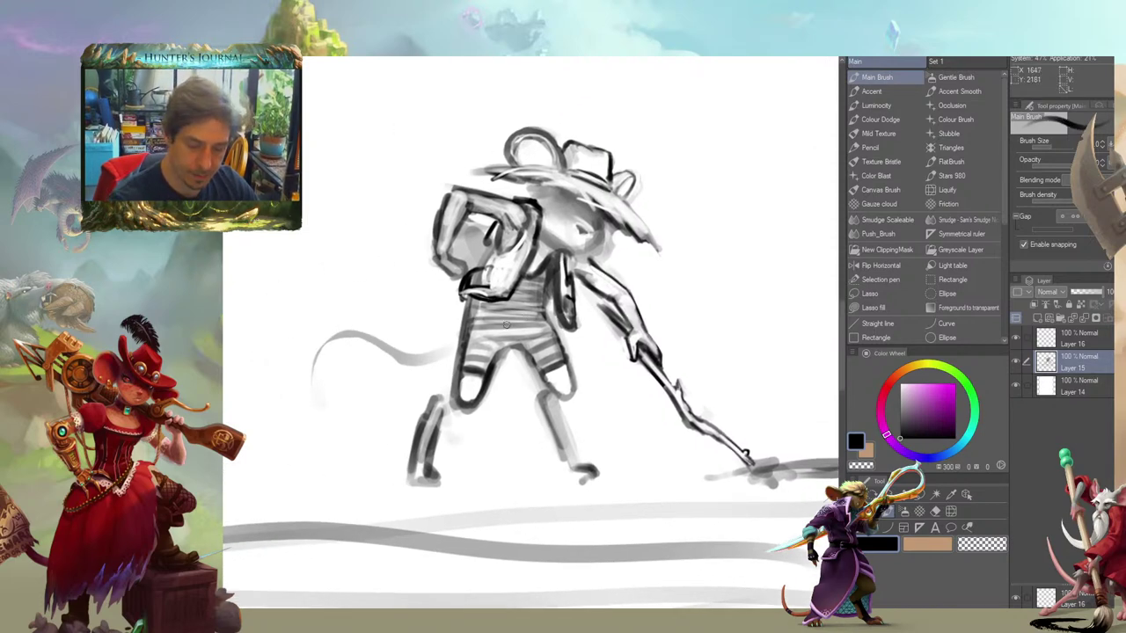
mouse_move(481, 333)
mouse_down()
mouse_move(541, 309)
mouse_move(458, 322)
mouse_move(452, 336)
mouse_move(515, 321)
mouse_move(503, 329)
mouse_move(540, 307)
mouse_move(449, 365)
mouse_up()
mouse_move(450, 365)
mouse_down()
mouse_move(453, 351)
mouse_move(445, 370)
mouse_move(483, 355)
mouse_up()
mouse_move(371, 307)
mouse_down()
mouse_move(325, 221)
mouse_move(331, 269)
mouse_up()
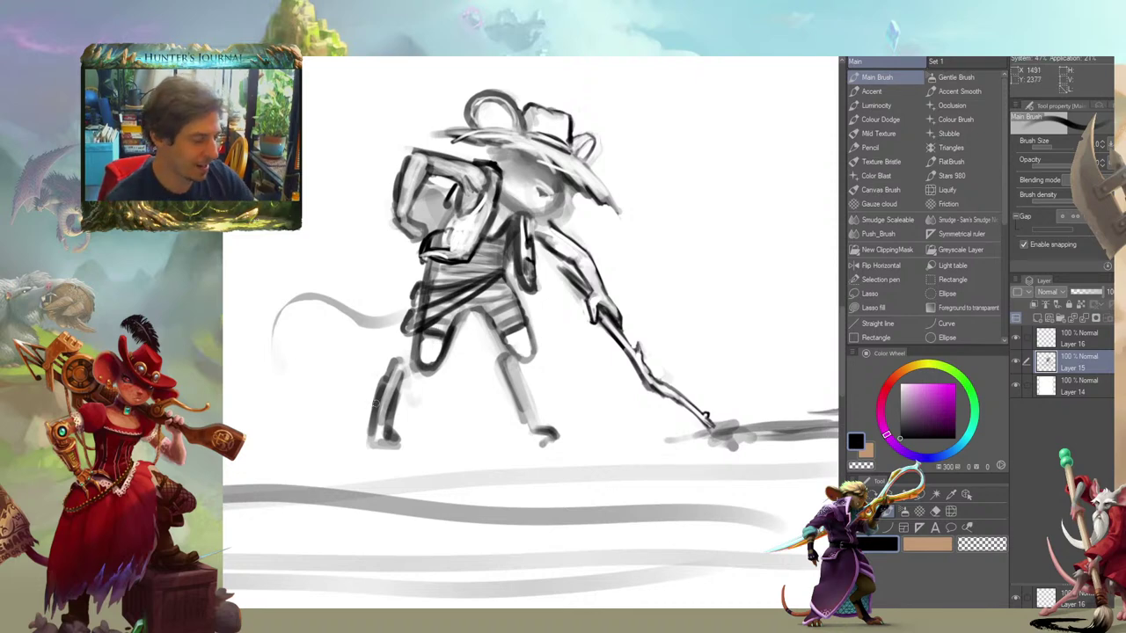
mouse_move(227, 363)
mouse_down()
mouse_move(321, 352)
mouse_move(370, 420)
mouse_move(349, 423)
mouse_up()
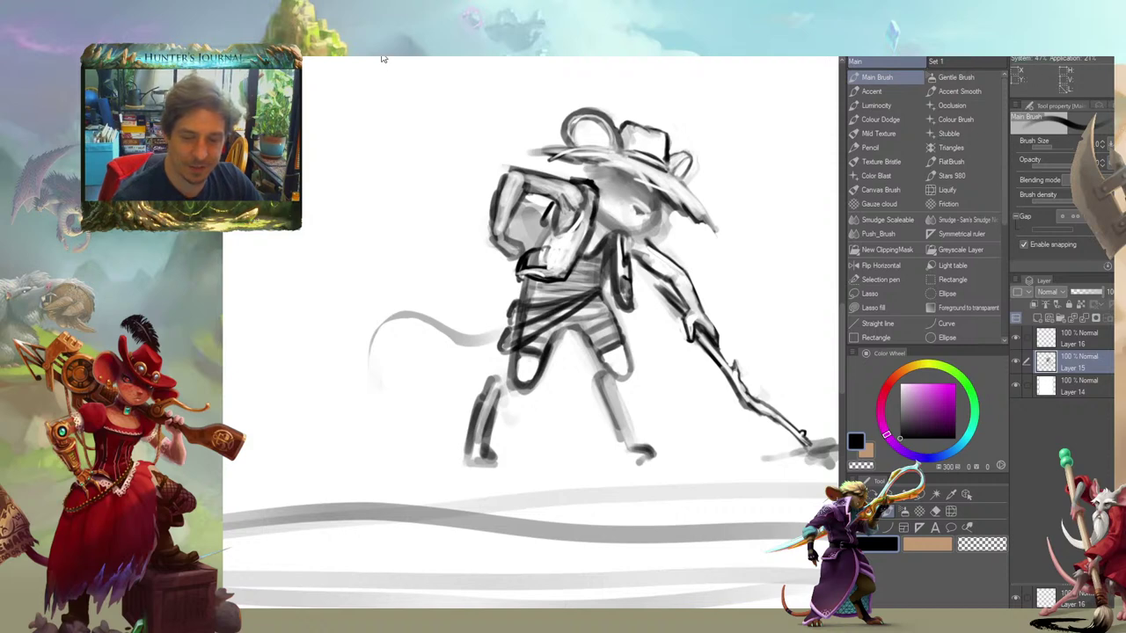
mouse_move(430, 196)
mouse_down()
mouse_move(284, 244)
mouse_move(372, 330)
mouse_move(345, 275)
mouse_move(346, 304)
mouse_up()
key(c)
drag(395, 266, 317, 232)
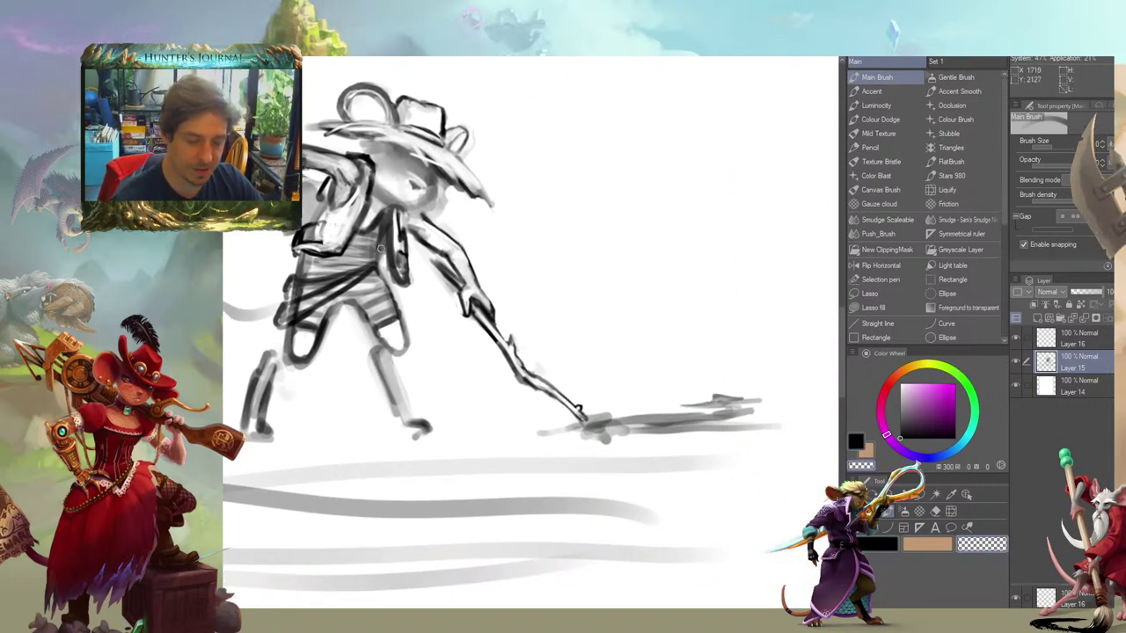
Lasso the front forearm and hand, rotate them about 11 degrees counterclockwise, apply the transformation and deselect
key(m)
drag(502, 302, 462, 230)
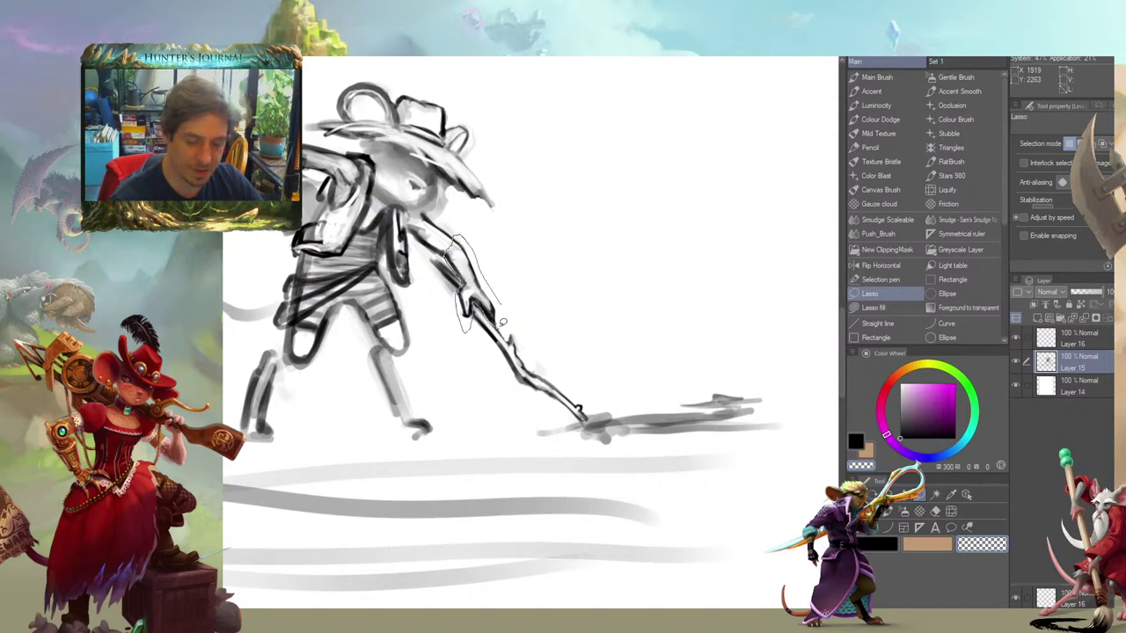
drag(503, 322, 499, 316)
drag(412, 291, 406, 280)
click(493, 335)
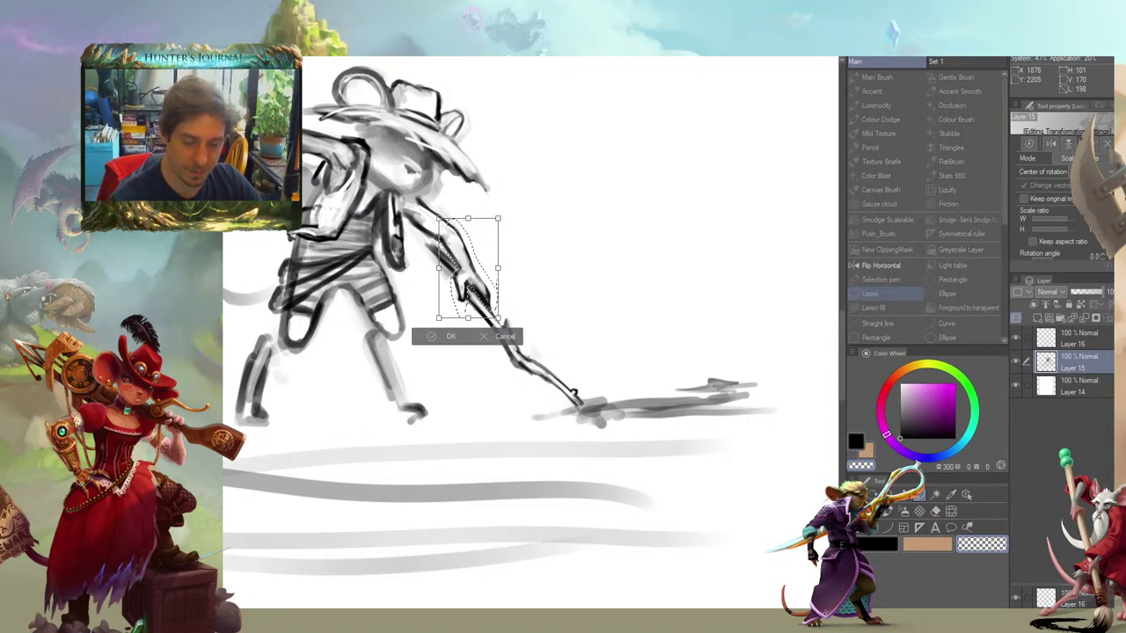
drag(416, 209, 407, 223)
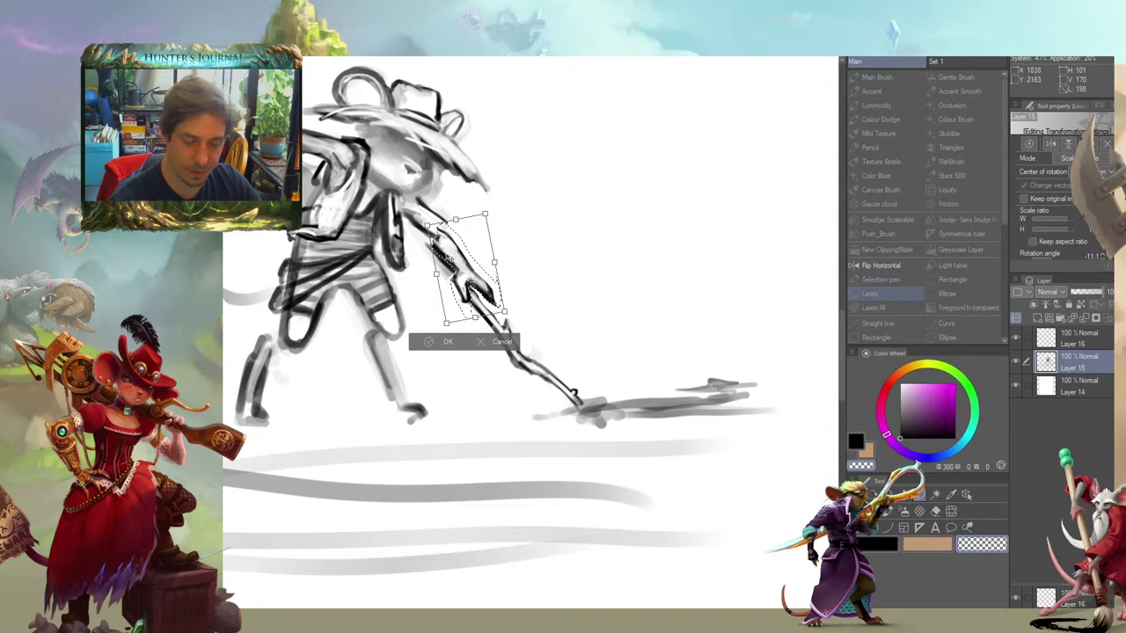
mouse_move(448, 258)
mouse_down()
mouse_move(460, 266)
mouse_move(453, 329)
mouse_move(527, 348)
mouse_up()
click(426, 345)
click(330, 344)
Redraw the hand gripping the stick and clean up the wrist and forearm, alternating black and transparent strokes
key(c)
key(b)
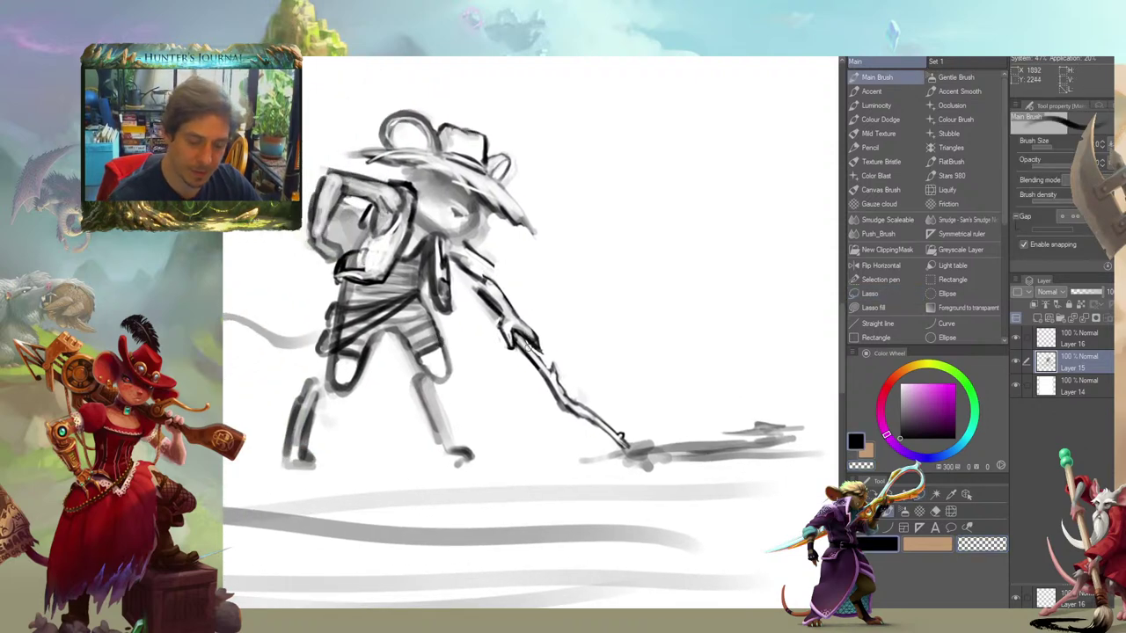
key(c)
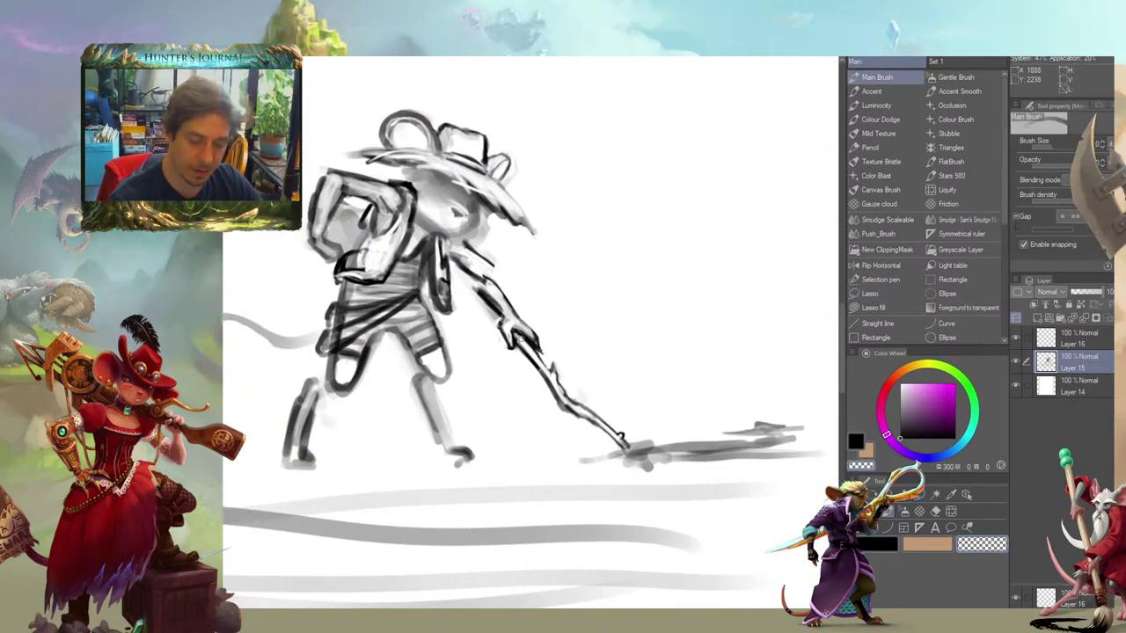
drag(533, 353, 455, 305)
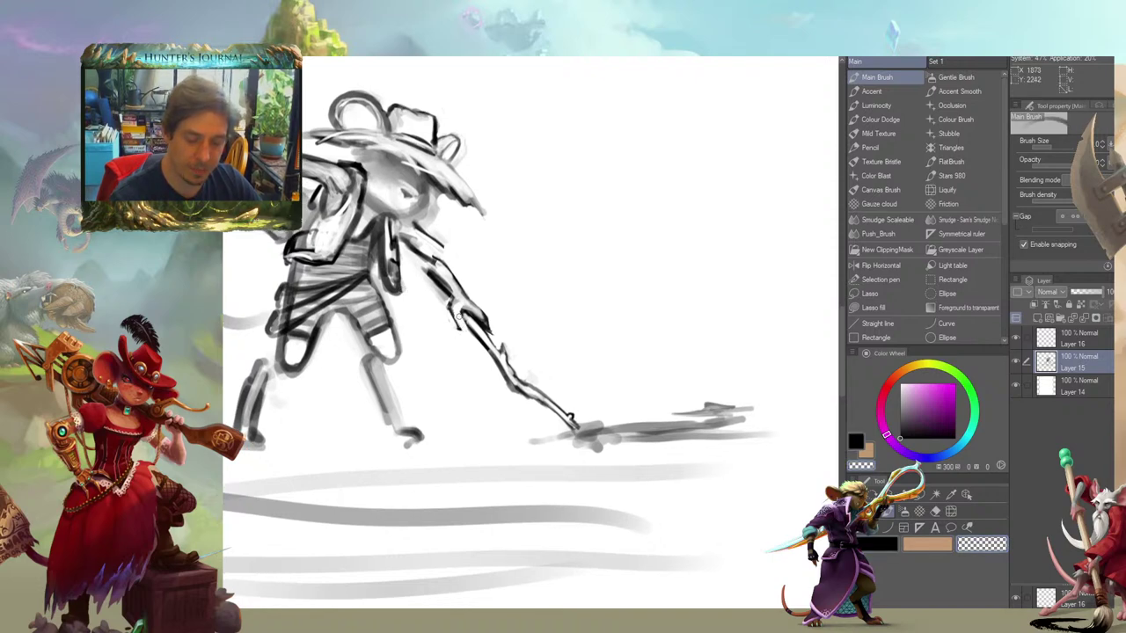
key(c)
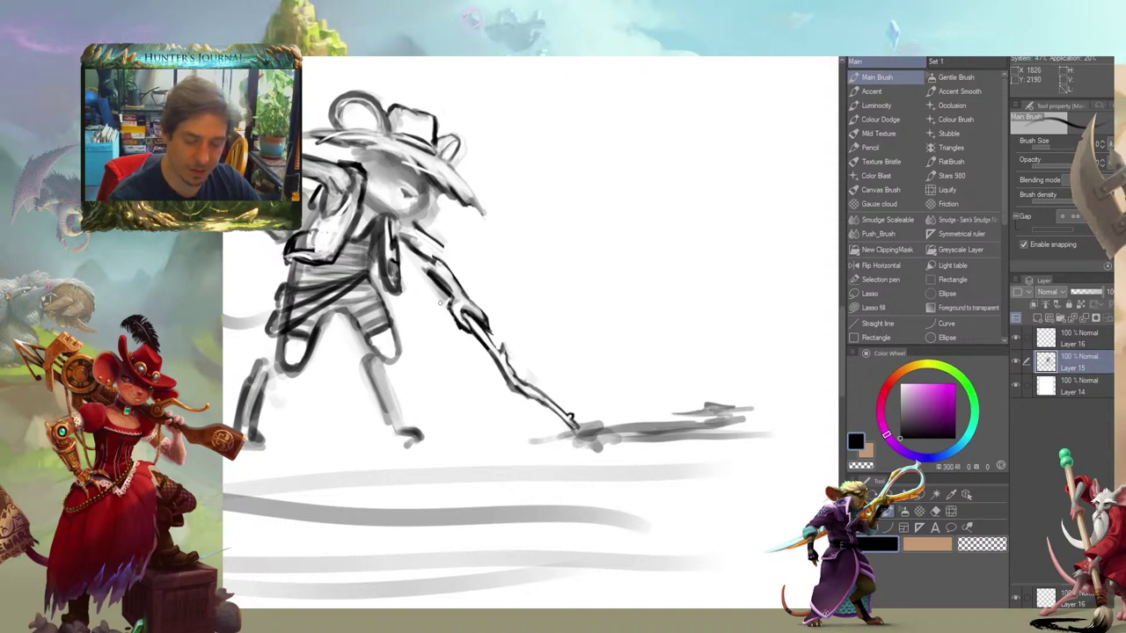
scroll(472, 325, up, 1)
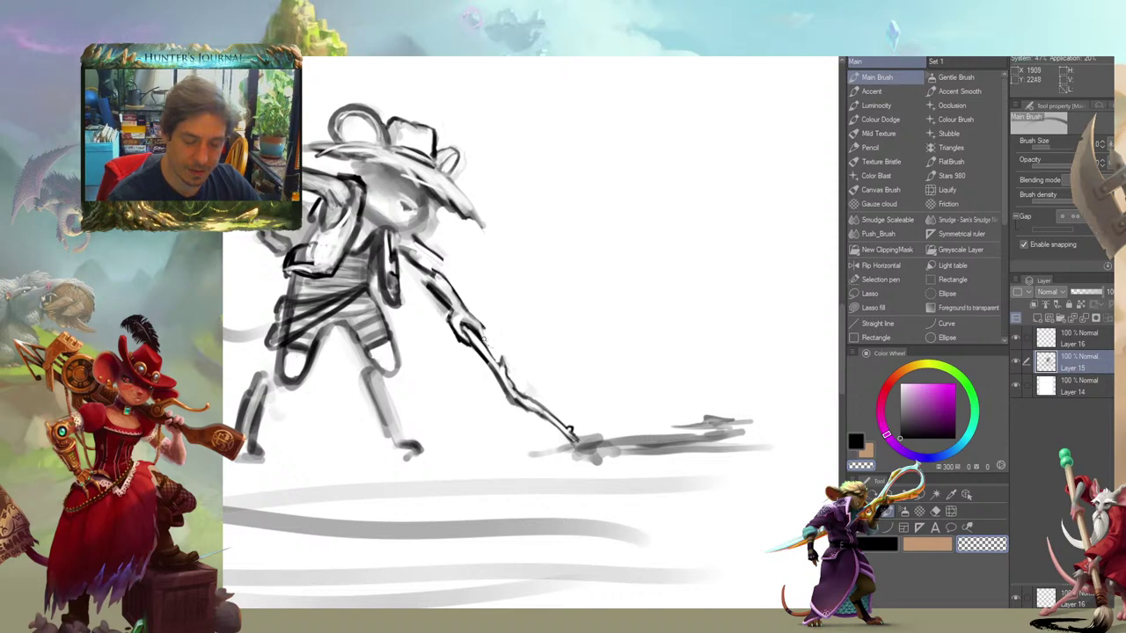
key(c)
scroll(467, 310, up, 2)
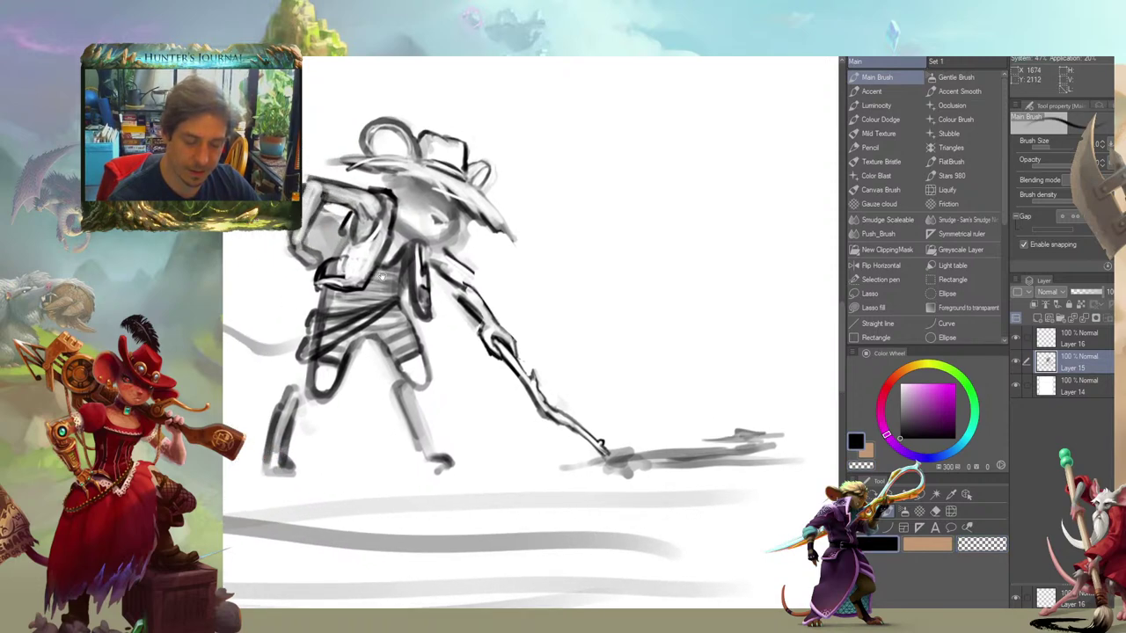
mouse_move(478, 309)
mouse_down()
mouse_move(463, 292)
mouse_move(473, 294)
mouse_move(428, 293)
mouse_up()
Lasso the forearm, hand, stick and the ground shadow at its tip, shift them slightly to adjust the elbow join, and deselect
key(m)
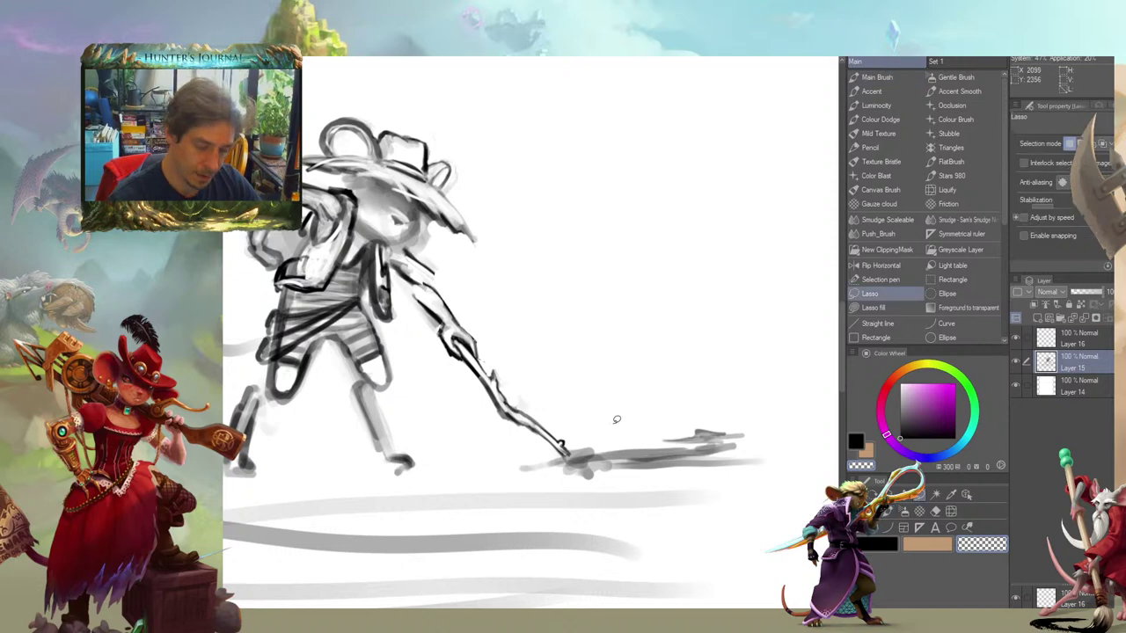
mouse_move(739, 403)
mouse_down()
mouse_move(578, 354)
mouse_move(444, 279)
mouse_move(405, 282)
mouse_move(413, 320)
mouse_move(537, 482)
mouse_move(675, 488)
mouse_move(743, 378)
mouse_up()
drag(453, 237, 429, 228)
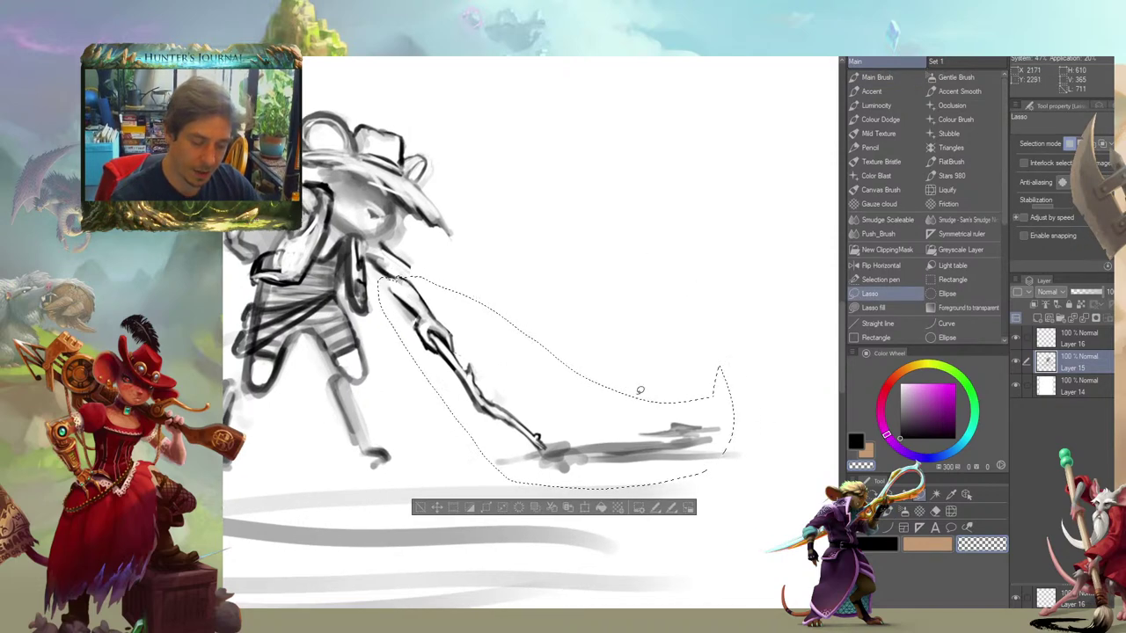
drag(684, 455, 682, 406)
drag(682, 406, 611, 315)
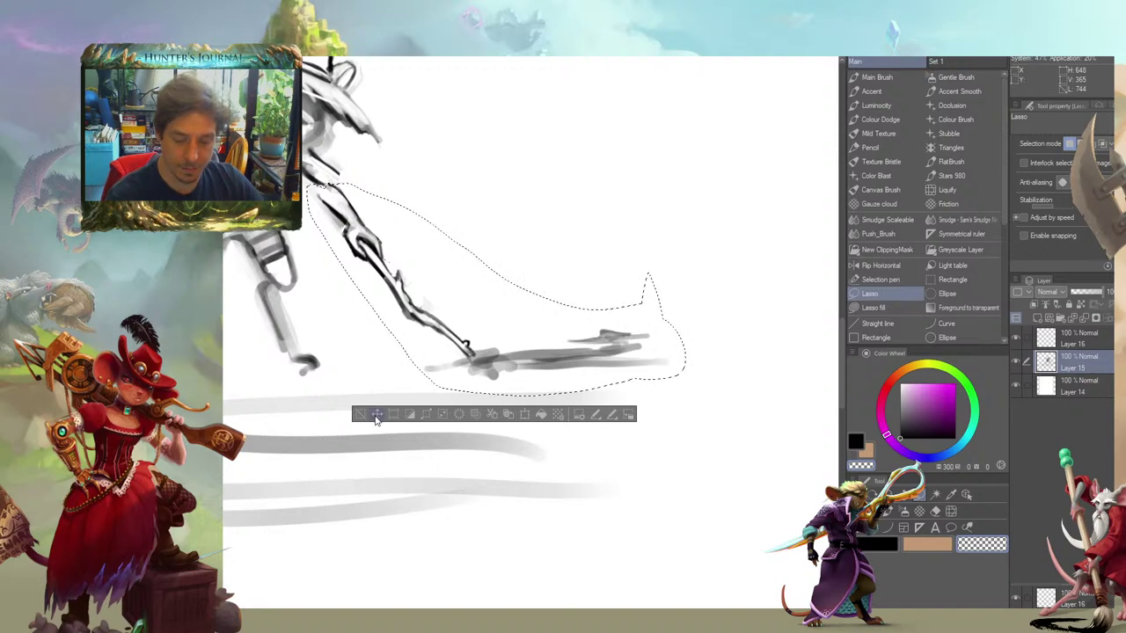
drag(376, 413, 393, 409)
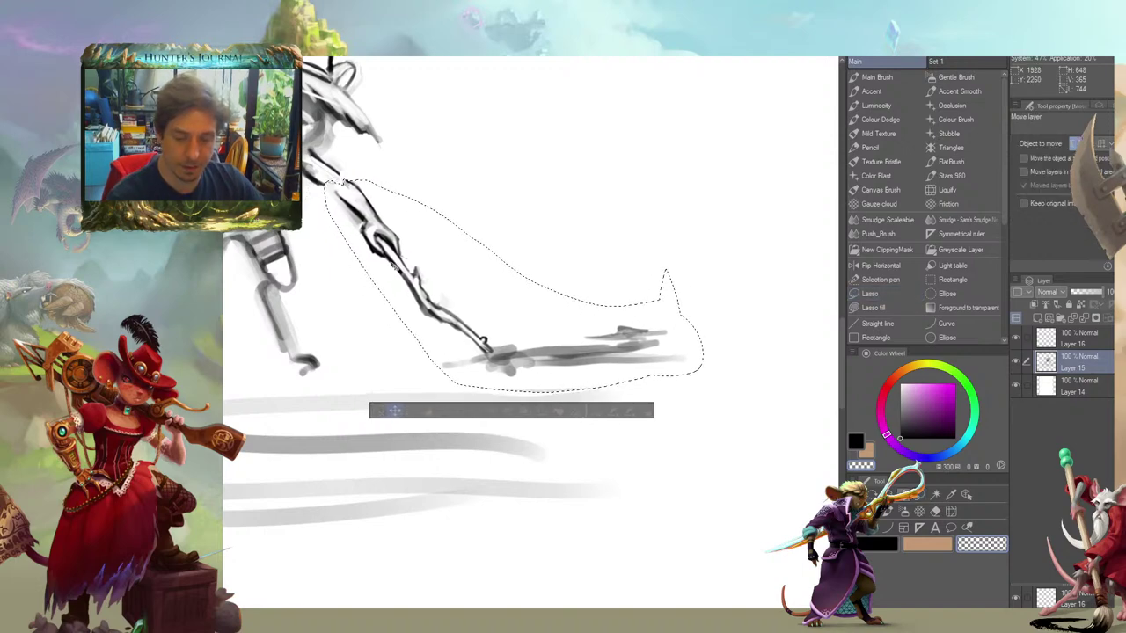
drag(238, 300, 323, 380)
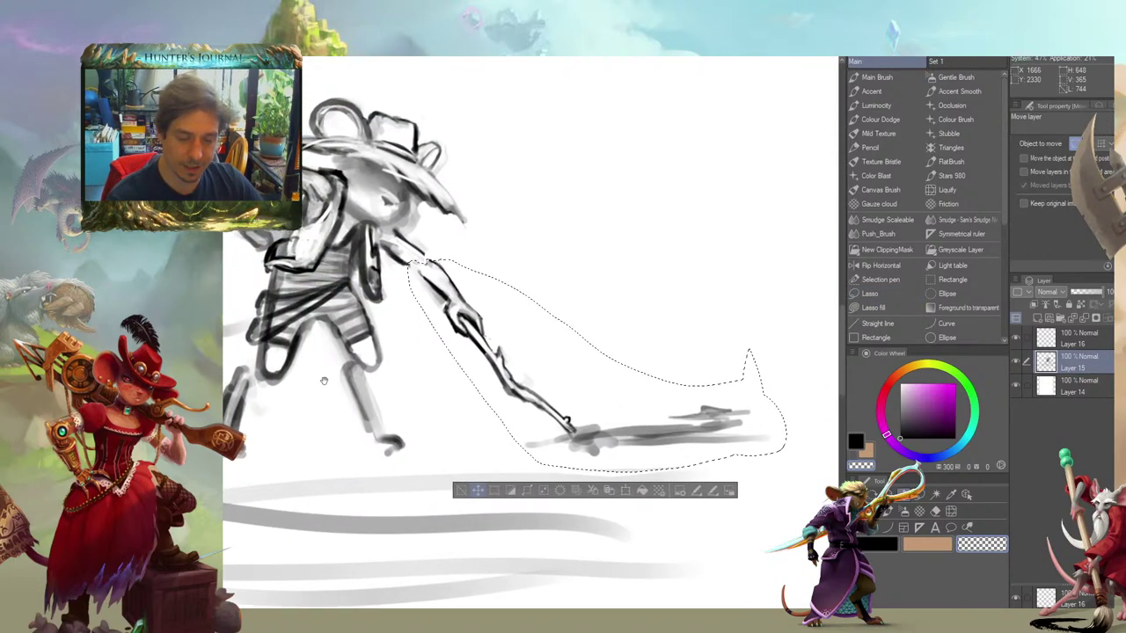
drag(451, 313, 455, 338)
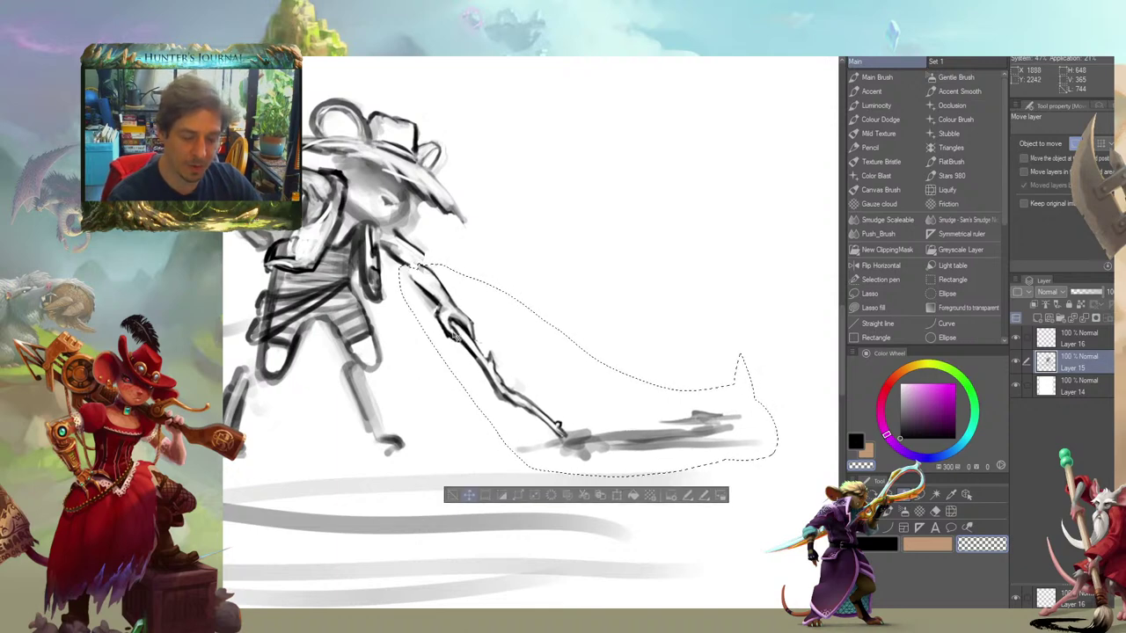
drag(413, 287, 424, 286)
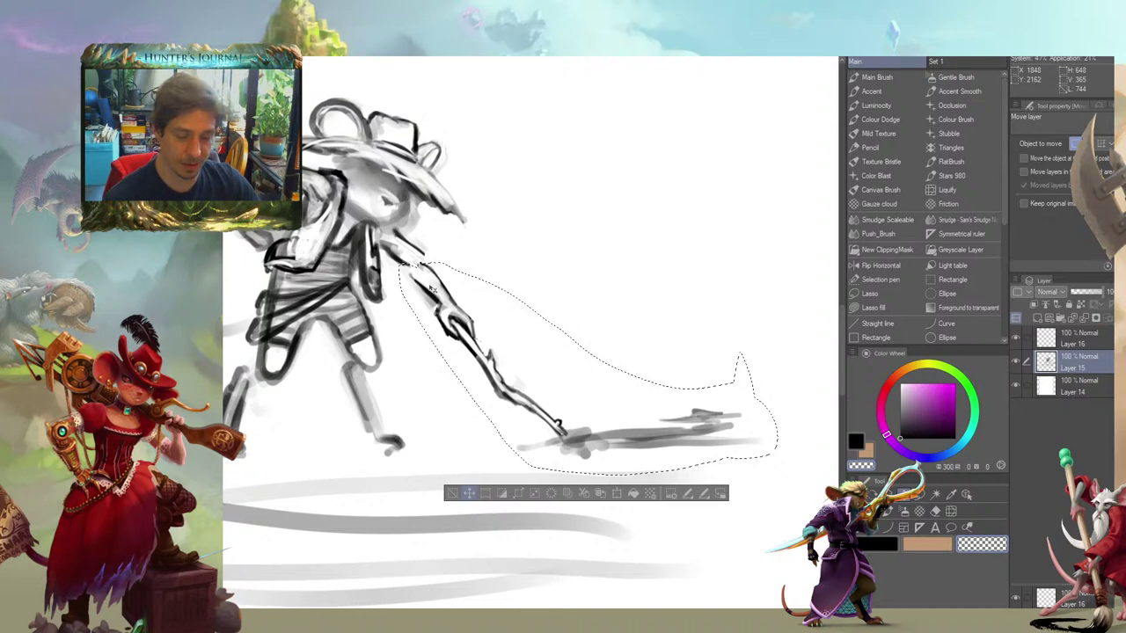
drag(421, 296, 428, 291)
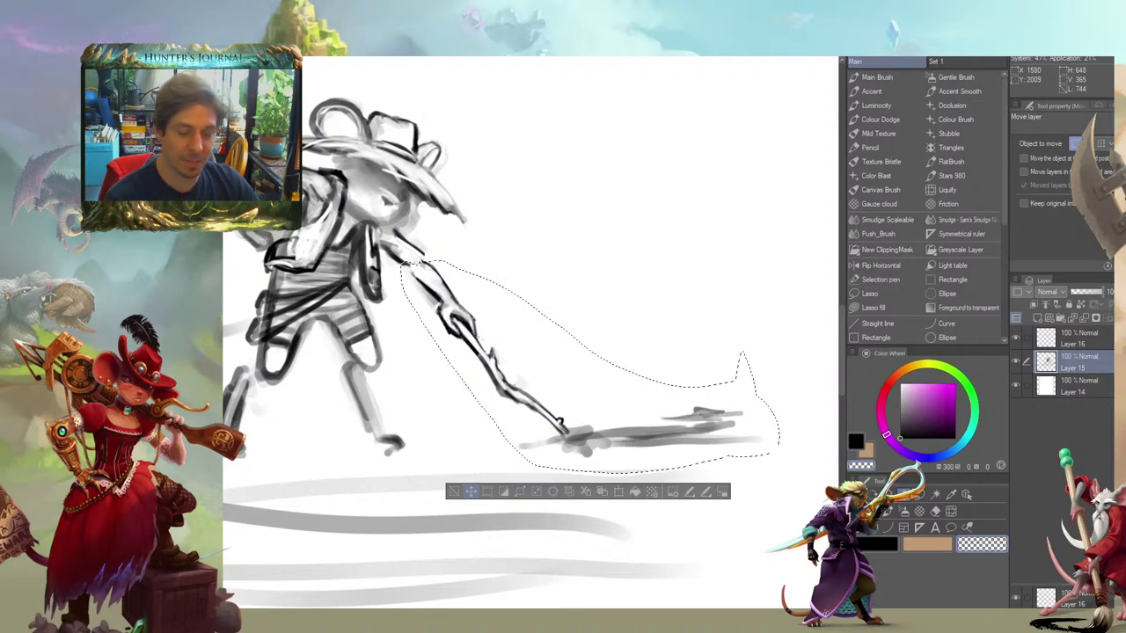
drag(418, 286, 416, 288)
click(450, 495)
mouse_move(242, 286)
mouse_down()
mouse_move(237, 277)
mouse_move(243, 291)
mouse_move(349, 329)
mouse_move(239, 277)
mouse_up()
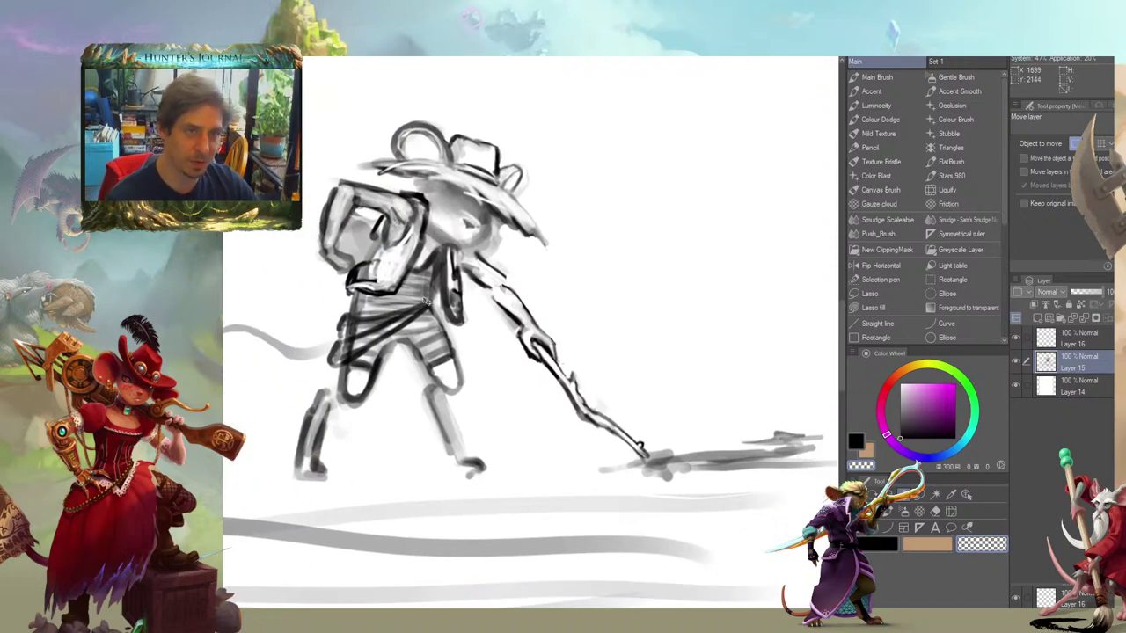
Lasso the short upper arm section below the face, rotate it slightly to line up with the forearm, apply and deselect
mouse_move(382, 344)
mouse_down()
mouse_move(319, 330)
mouse_move(405, 376)
mouse_up()
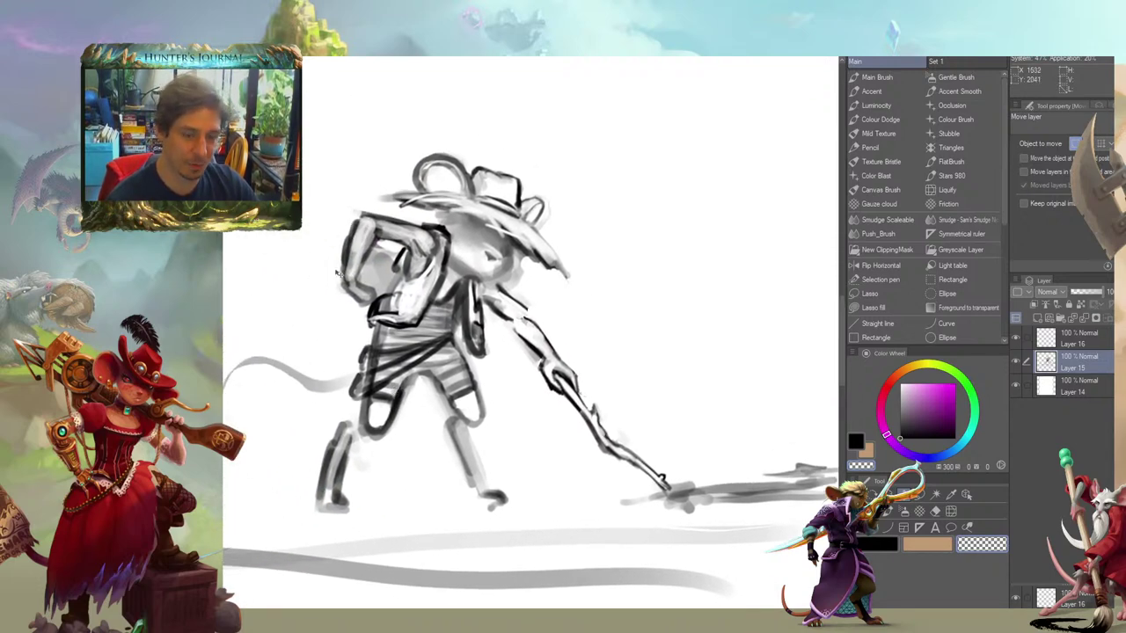
key(b)
key(m)
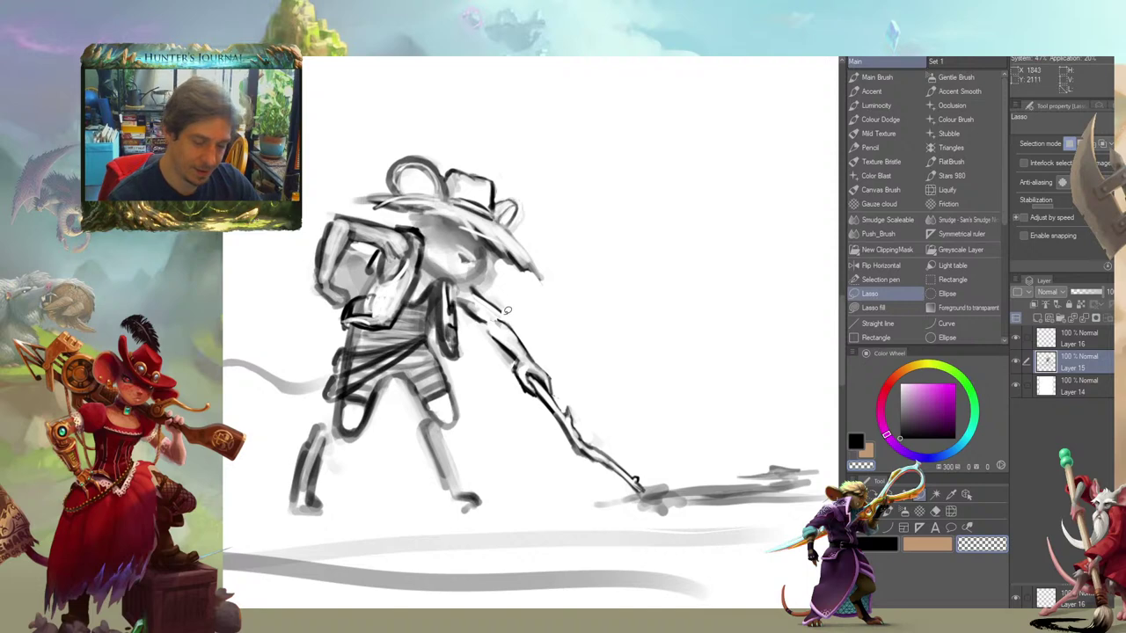
mouse_move(490, 289)
mouse_down()
mouse_move(459, 284)
mouse_move(480, 322)
mouse_move(508, 310)
mouse_move(505, 299)
mouse_move(474, 304)
mouse_up()
key(ctrl+t)
drag(401, 273, 407, 264)
drag(477, 305, 479, 307)
drag(405, 278, 409, 269)
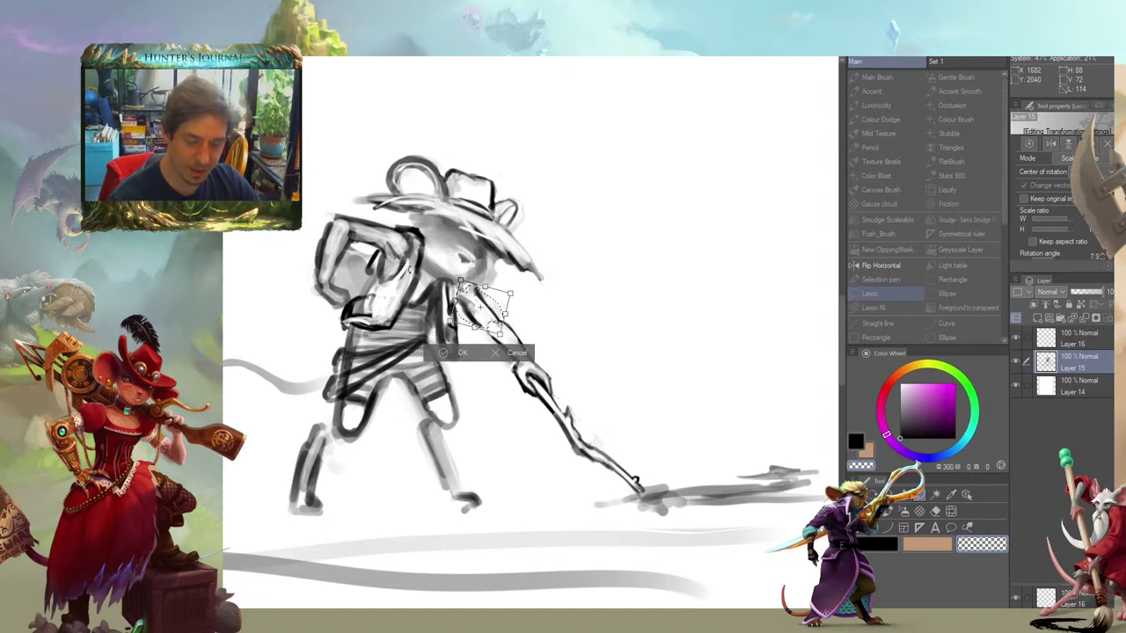
mouse_move(511, 304)
mouse_down()
mouse_move(526, 313)
mouse_move(481, 305)
mouse_up()
click(440, 352)
drag(319, 301, 272, 301)
key(ctrl+d)
Redraw the upper arm outline from shoulder to elbow with the Main Brush, alternating black strokes and transparent clean-up
key(c)
key(m)
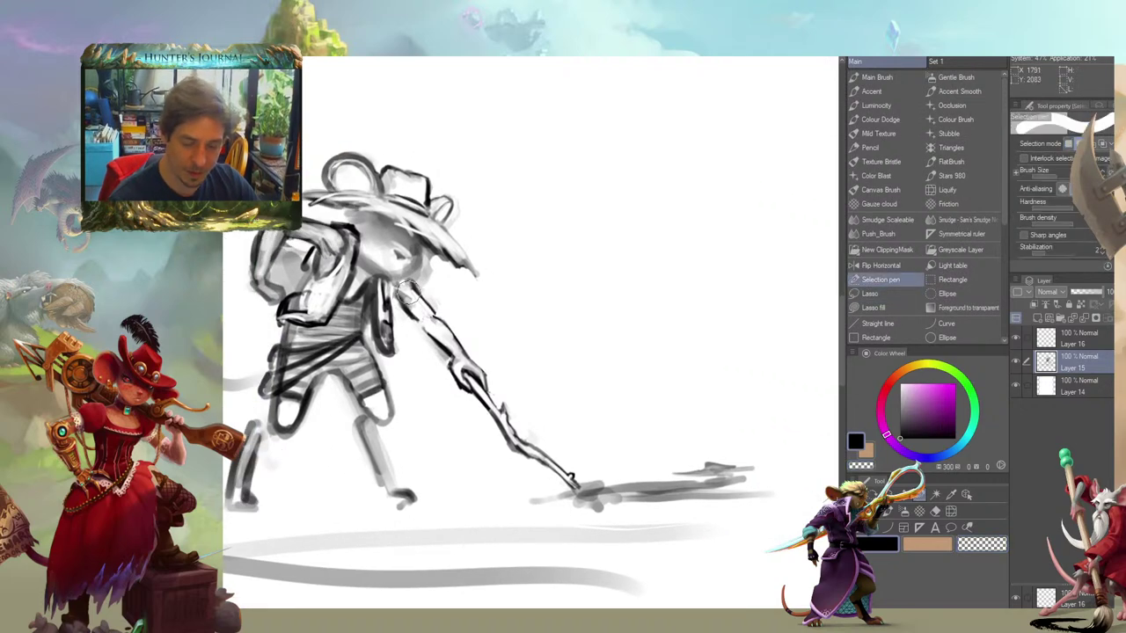
key(c)
key(b)
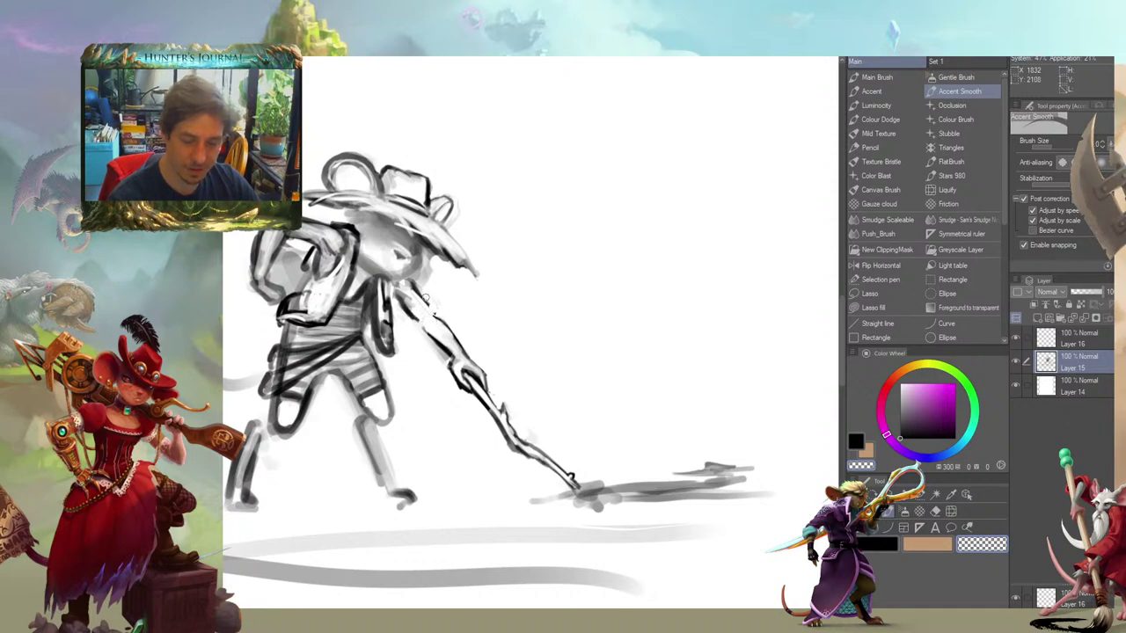
key(c)
key(b)
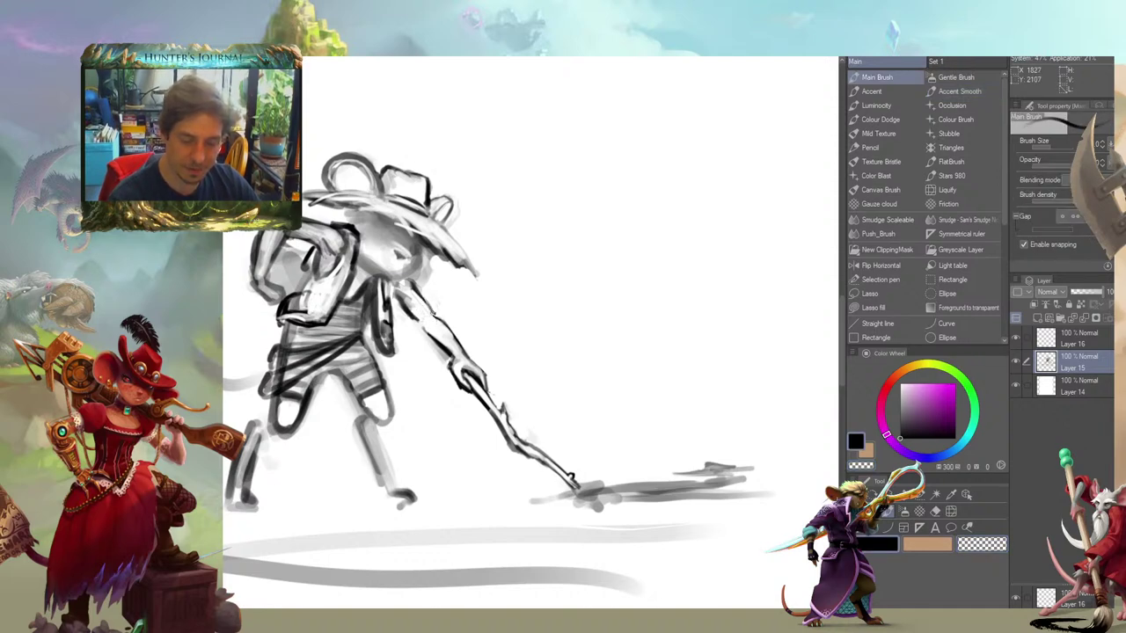
drag(421, 293, 431, 316)
key(c)
drag(394, 299, 424, 334)
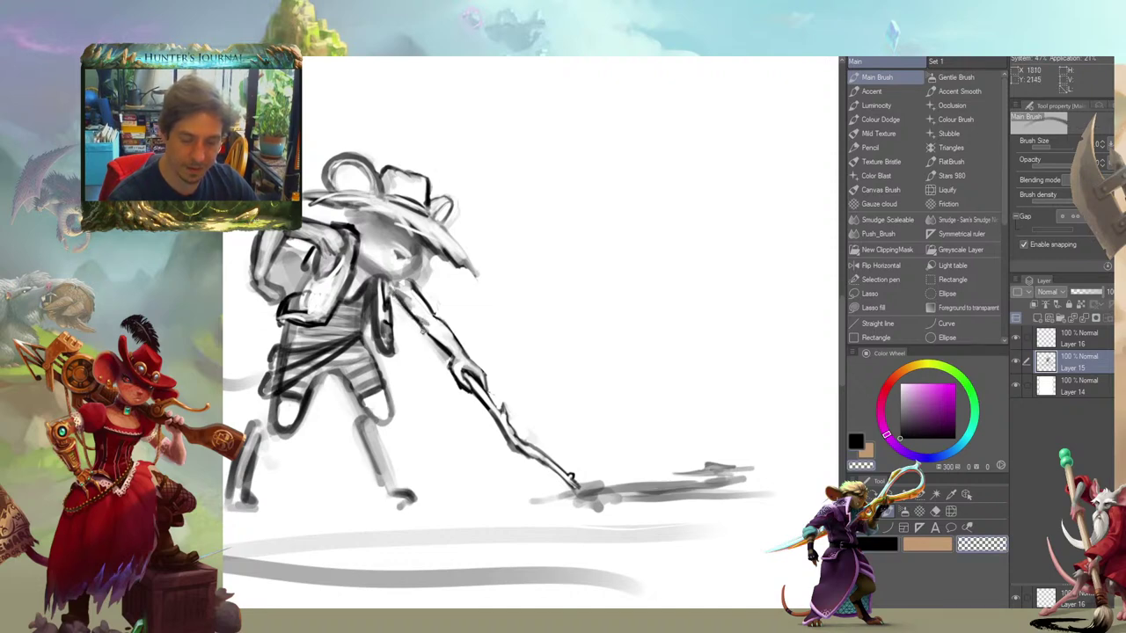
drag(357, 284, 340, 279)
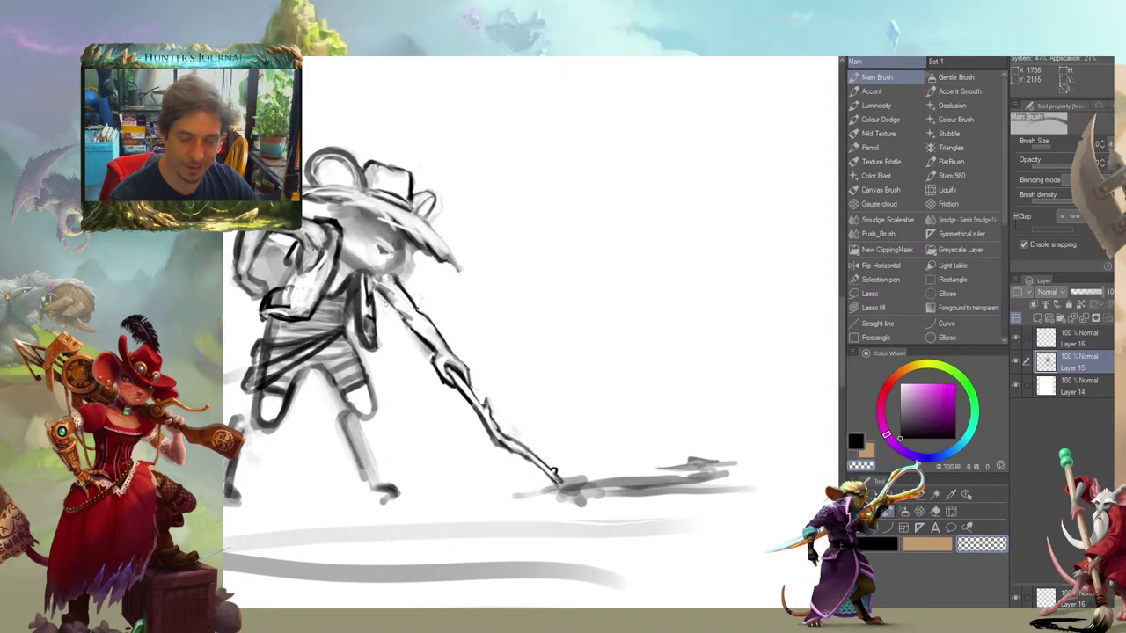
key(c)
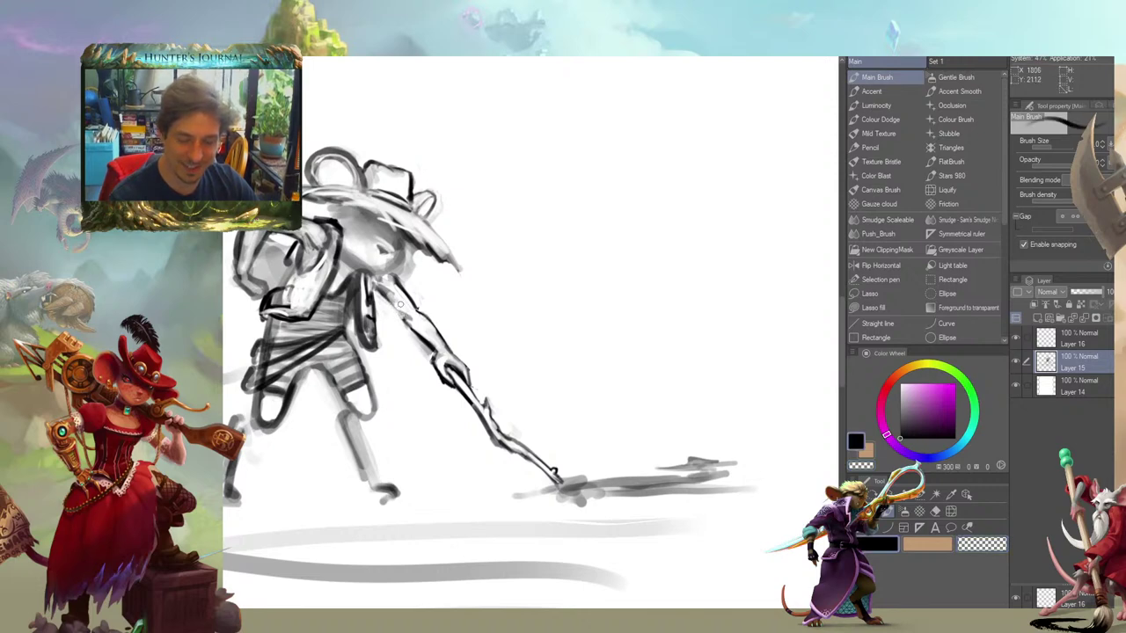
mouse_move(396, 299)
mouse_down()
mouse_move(409, 319)
mouse_move(387, 293)
mouse_up()
key(c)
Roughen the hat with ragged dark strands under the front brim and dark strokes beneath the brim at the back of the head
mouse_move(193, 261)
mouse_down()
mouse_move(312, 206)
mouse_move(279, 372)
mouse_move(295, 387)
mouse_move(289, 377)
mouse_up()
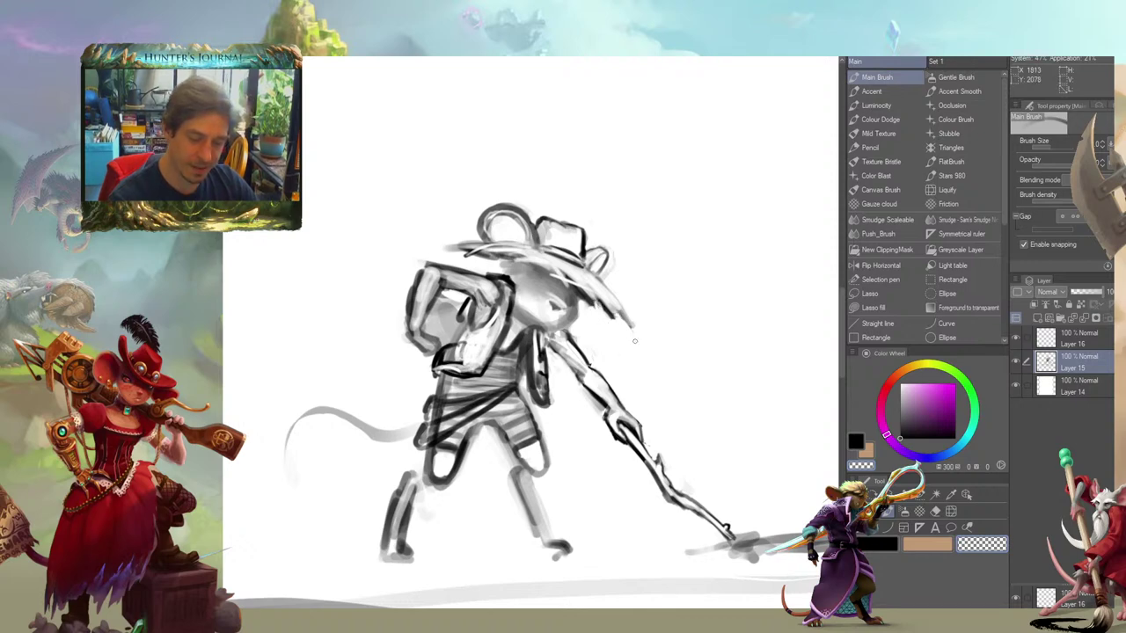
drag(634, 340, 520, 336)
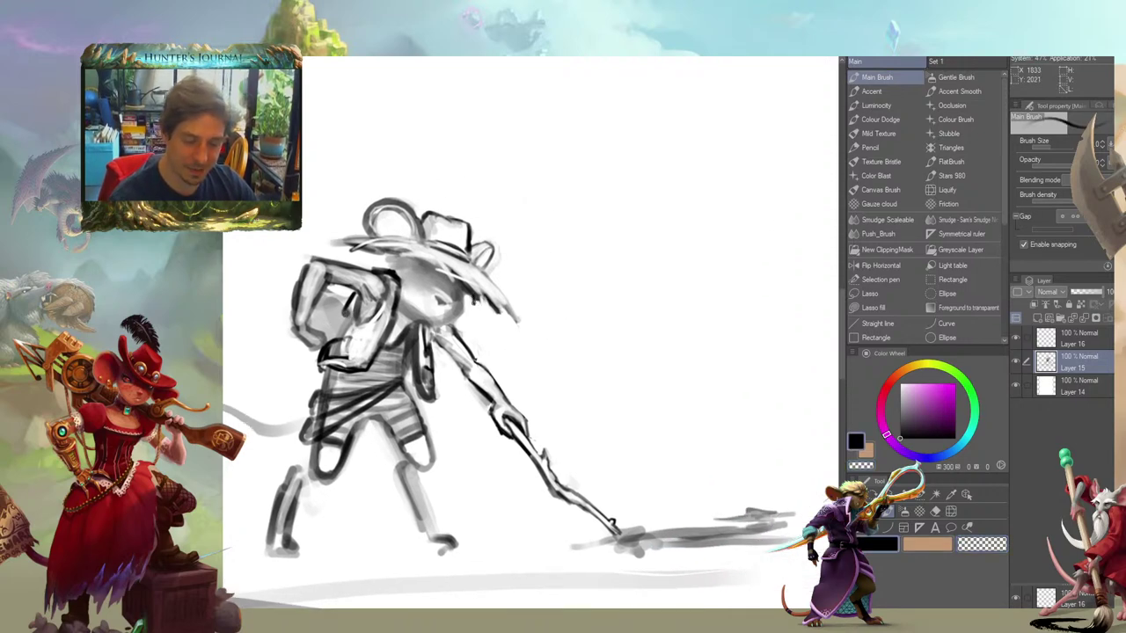
drag(312, 202, 427, 250)
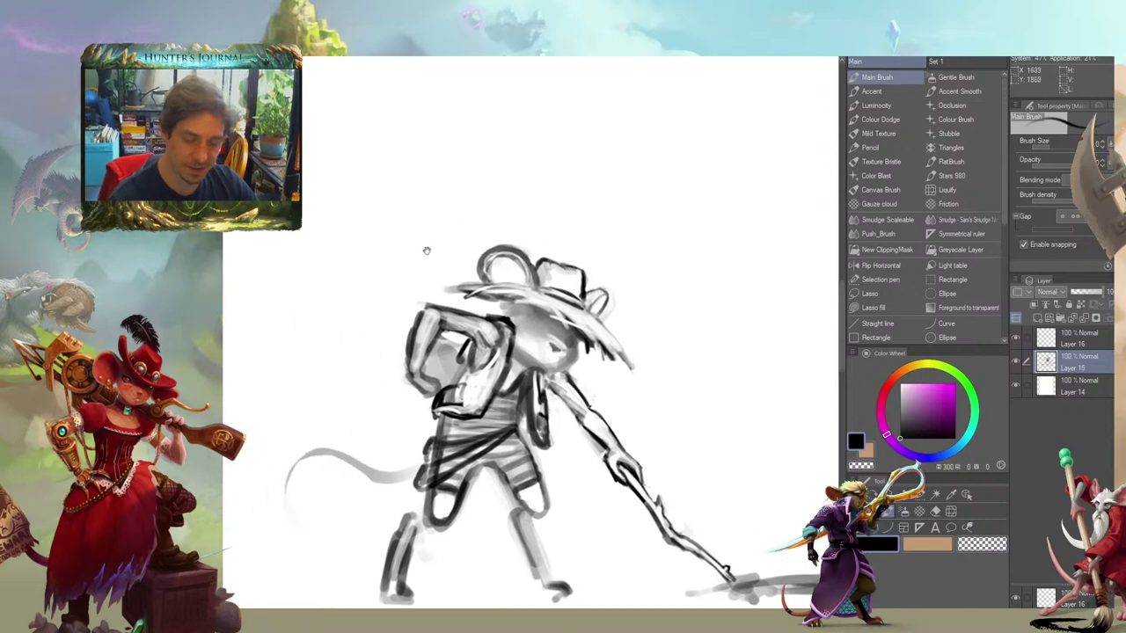
mouse_move(491, 305)
mouse_down()
mouse_move(515, 304)
mouse_move(374, 276)
mouse_move(384, 270)
mouse_move(354, 294)
mouse_move(385, 277)
mouse_move(359, 219)
mouse_move(410, 248)
mouse_up()
key(c)
key(c)
drag(302, 252, 339, 244)
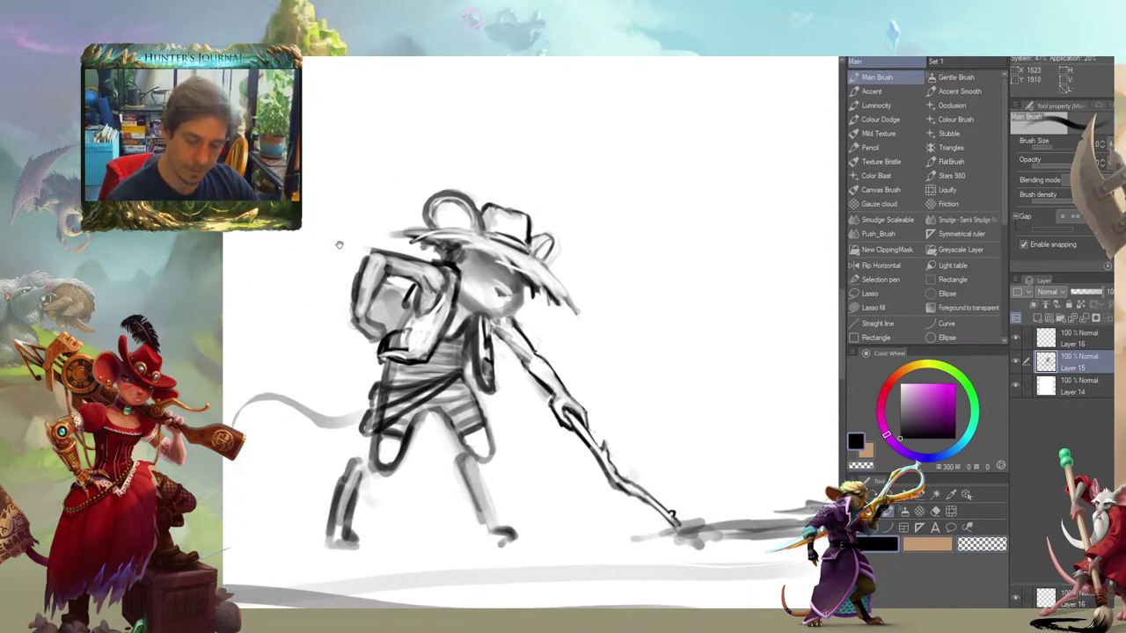
Draw a long arrow pointing diagonally down toward the front of the character's hat
key(ctrl+minus)
key(ctrl+minus)
key(ctrl+minus)
mouse_move(276, 395)
mouse_down()
mouse_move(370, 404)
mouse_move(312, 394)
mouse_up()
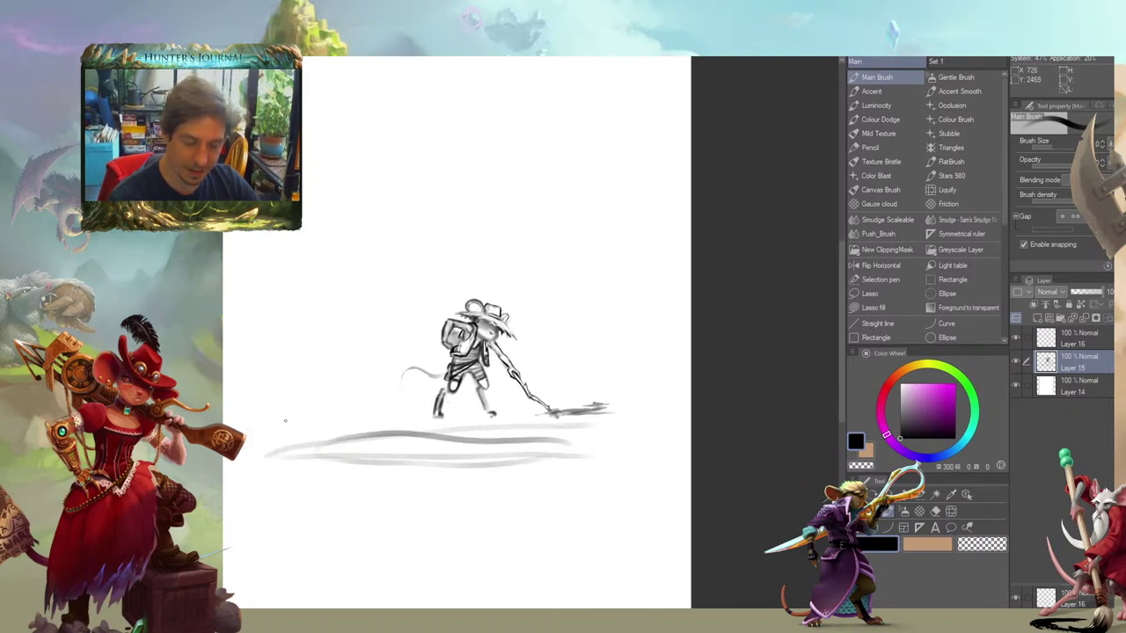
scroll(287, 424, up, 2)
mouse_move(447, 346)
mouse_down()
mouse_move(255, 350)
mouse_move(283, 396)
mouse_up()
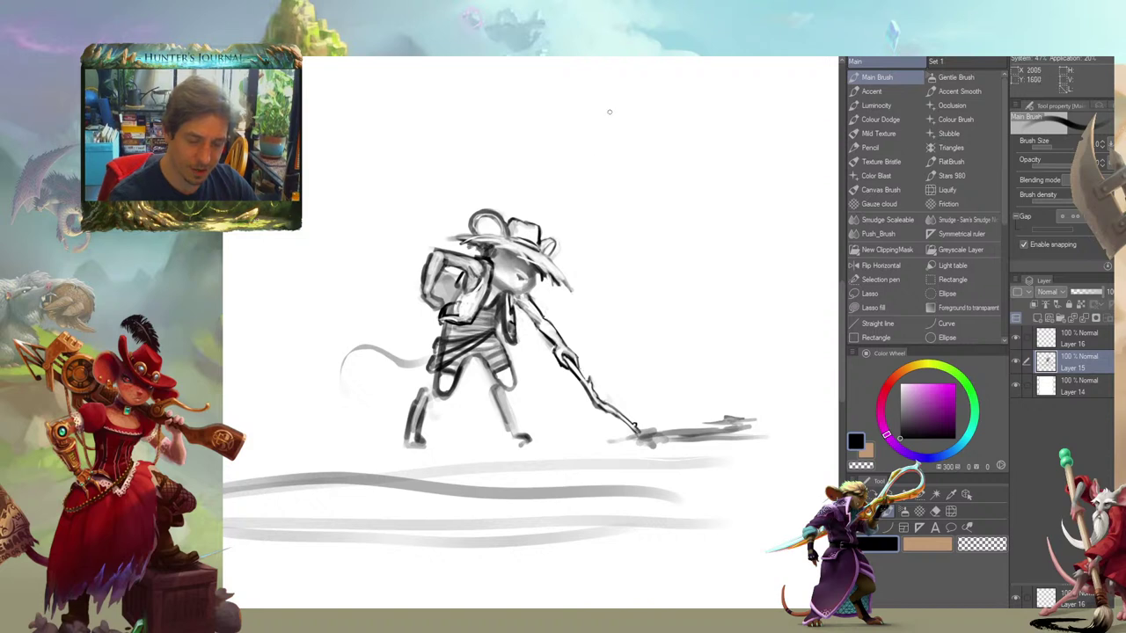
drag(632, 87, 569, 225)
drag(566, 178, 622, 186)
drag(325, 362, 307, 342)
Draw a dark horizontal ground line beneath the character's feet, extending behind the back foot
drag(482, 361, 628, 412)
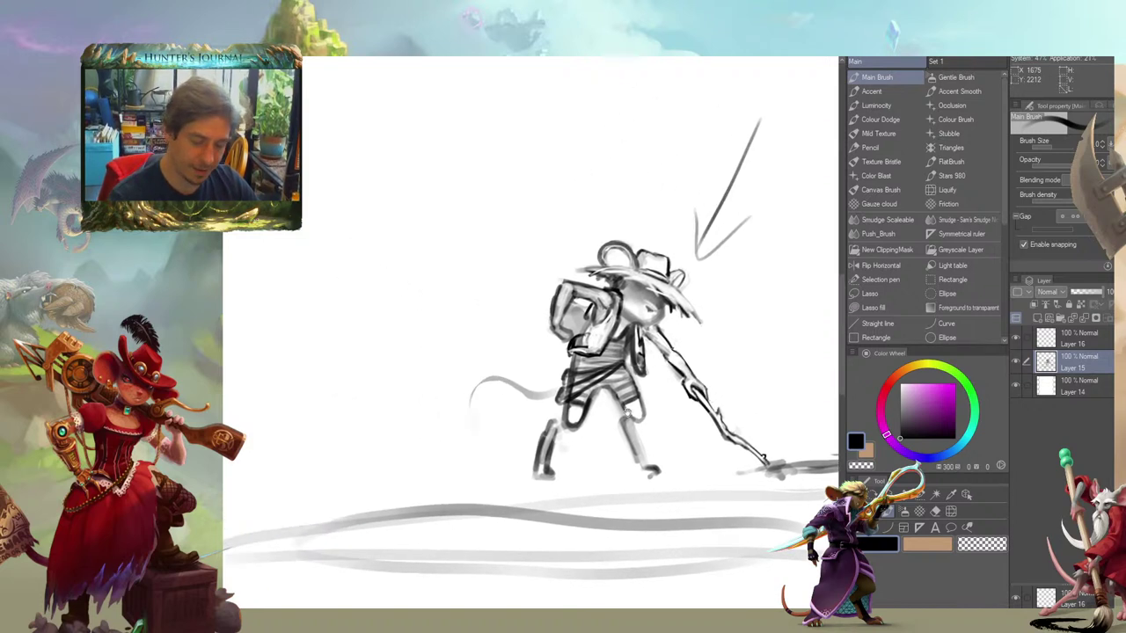
drag(553, 480, 644, 474)
drag(628, 475, 449, 483)
drag(450, 483, 599, 477)
drag(642, 381, 549, 340)
drag(538, 248, 385, 302)
mouse_move(253, 298)
mouse_down()
mouse_move(247, 288)
mouse_move(292, 258)
mouse_move(382, 261)
mouse_up()
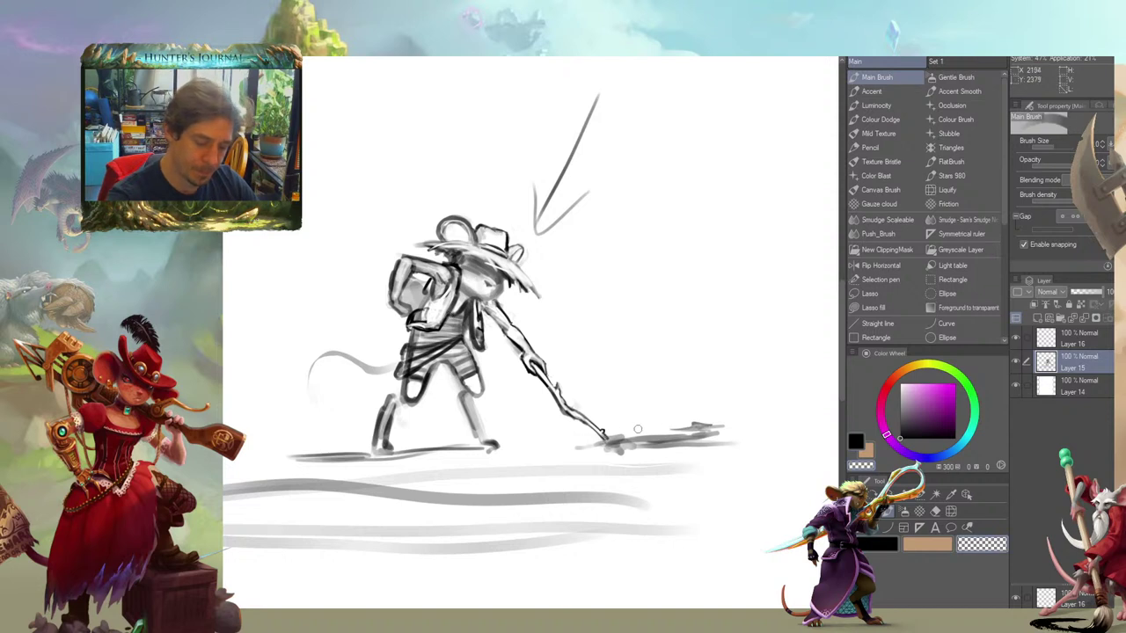
Erase the rough shadow strokes at the stick's tip and replace them with a thin dark ground line, cleaning its edges
mouse_move(624, 433)
mouse_down()
mouse_move(721, 431)
mouse_move(640, 429)
mouse_move(696, 426)
mouse_up()
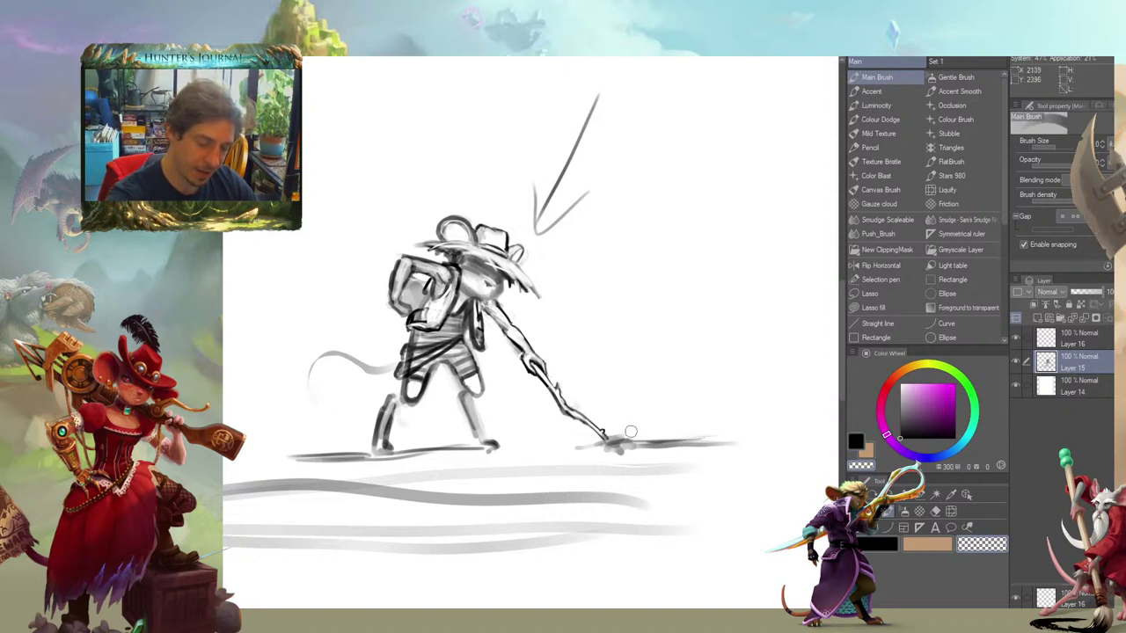
mouse_move(615, 433)
mouse_down()
mouse_move(722, 441)
mouse_move(685, 462)
mouse_move(576, 443)
mouse_move(727, 448)
mouse_move(597, 442)
mouse_move(735, 443)
mouse_move(695, 442)
mouse_move(758, 433)
mouse_move(700, 443)
mouse_move(739, 445)
mouse_move(692, 448)
mouse_move(748, 442)
mouse_move(649, 440)
mouse_up()
key(c)
key(c)
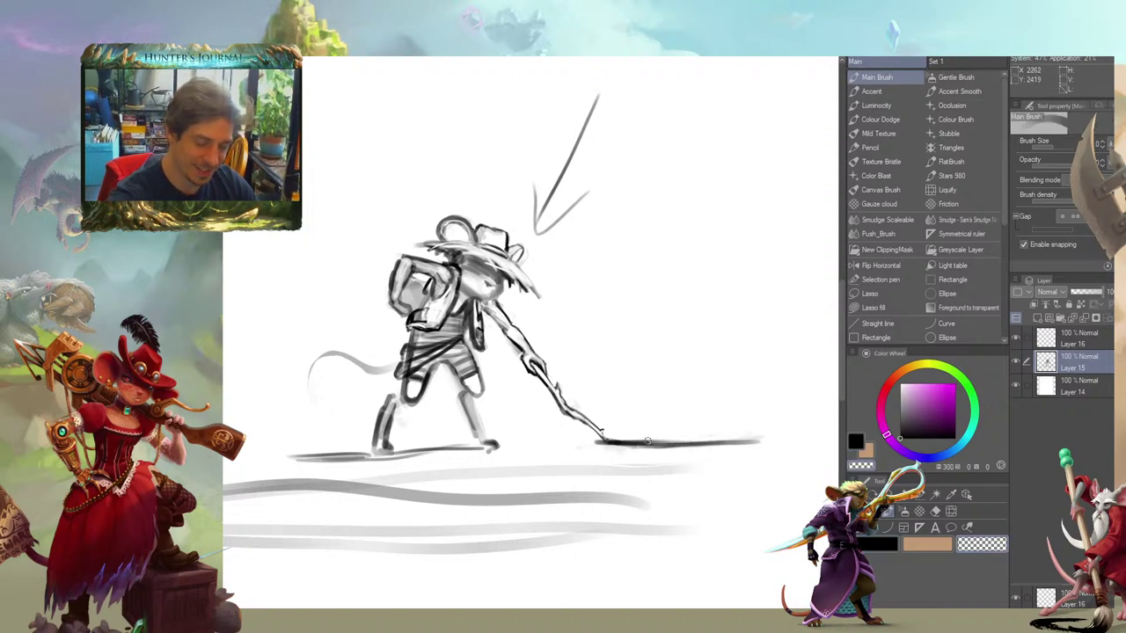
drag(771, 447, 606, 450)
drag(365, 361, 338, 372)
drag(752, 450, 598, 466)
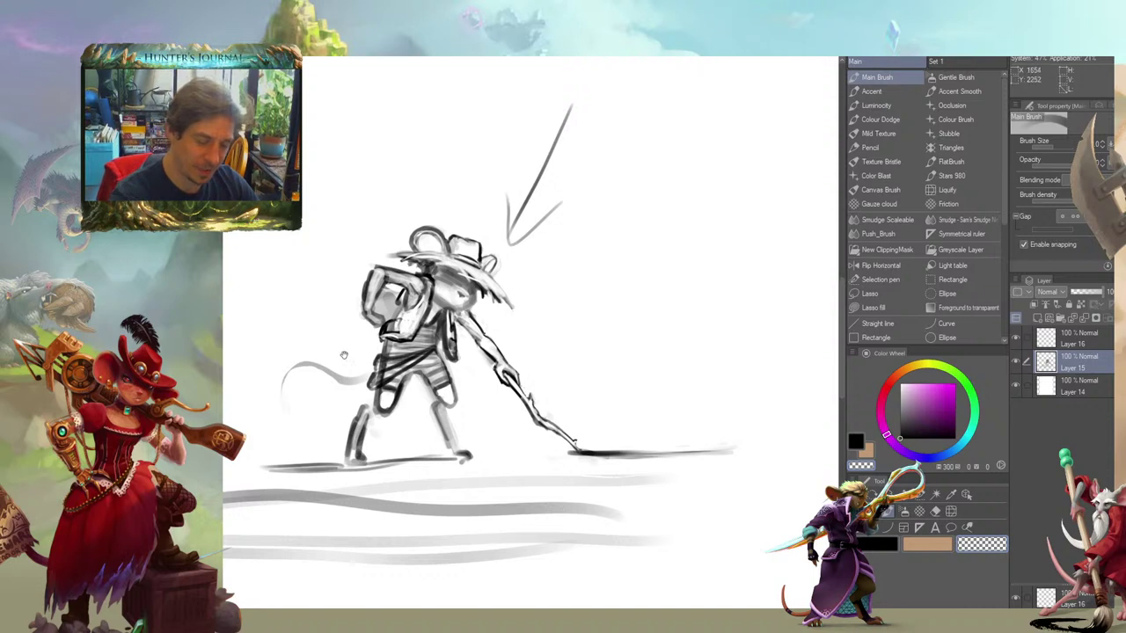
Try a tall rectangular frame sketched loosely around the character, and undo its strokes
scroll(263, 294, down, 4)
drag(245, 269, 351, 284)
mouse_move(539, 143)
mouse_down()
mouse_move(537, 420)
mouse_move(461, 483)
mouse_move(533, 461)
mouse_up()
drag(366, 290, 356, 476)
mouse_move(365, 167)
mouse_down()
mouse_move(366, 434)
mouse_move(505, 181)
mouse_up()
mouse_move(302, 429)
mouse_down()
mouse_move(293, 414)
mouse_move(394, 461)
mouse_up()
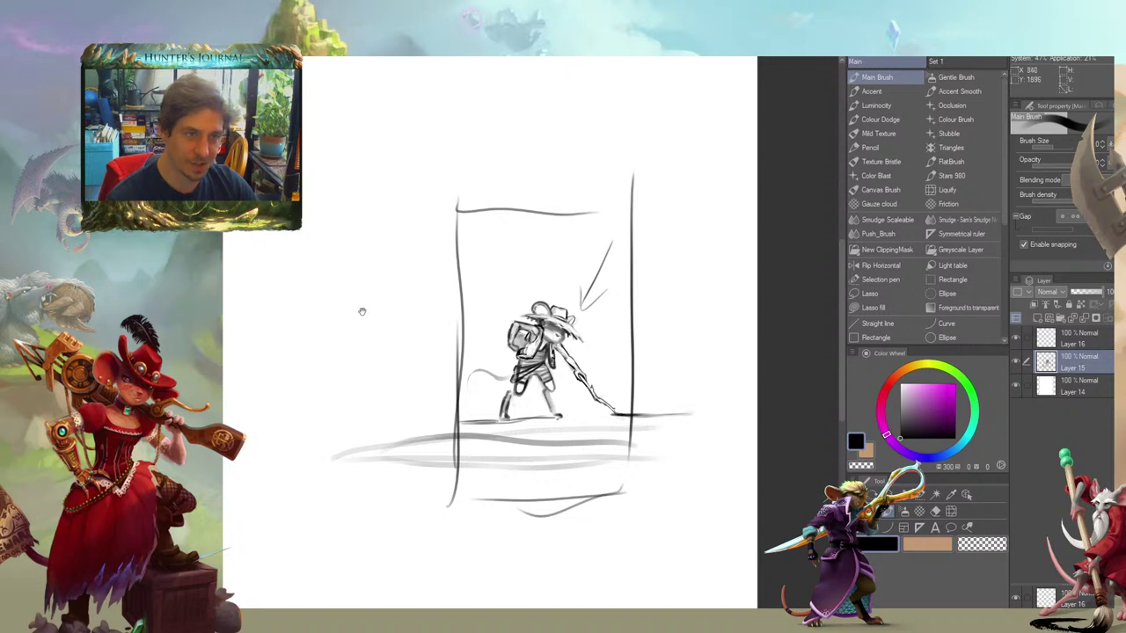
drag(361, 313, 375, 328)
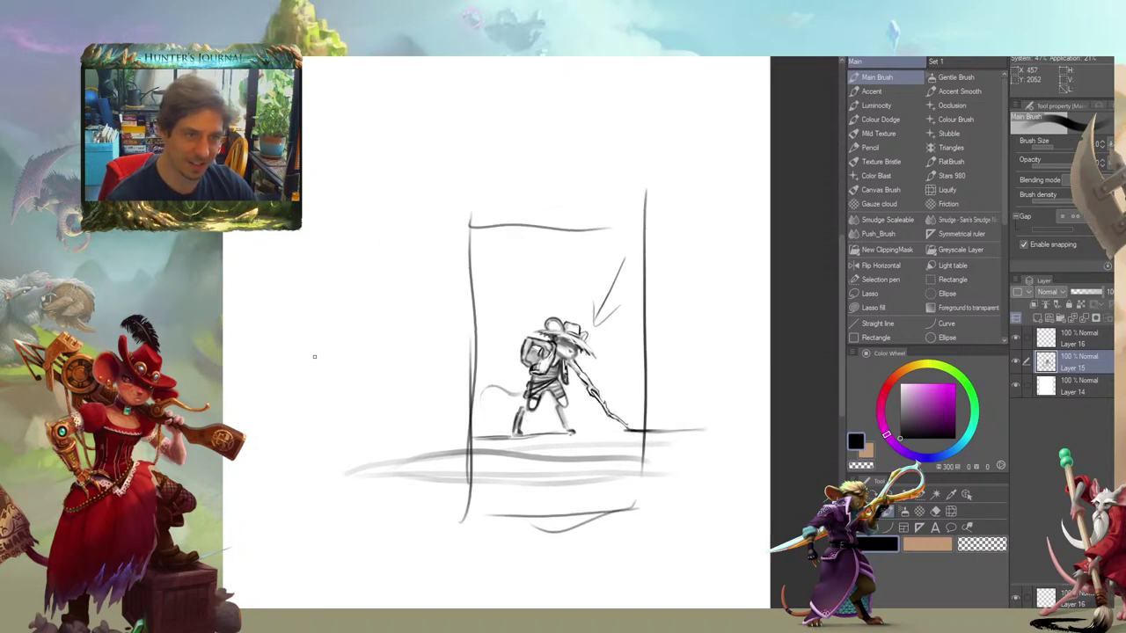
key(ctrl+z)
key(ctrl+z)
key(ctrl+z)
key(ctrl+z)
key(ctrl+z)
key(ctrl+z)
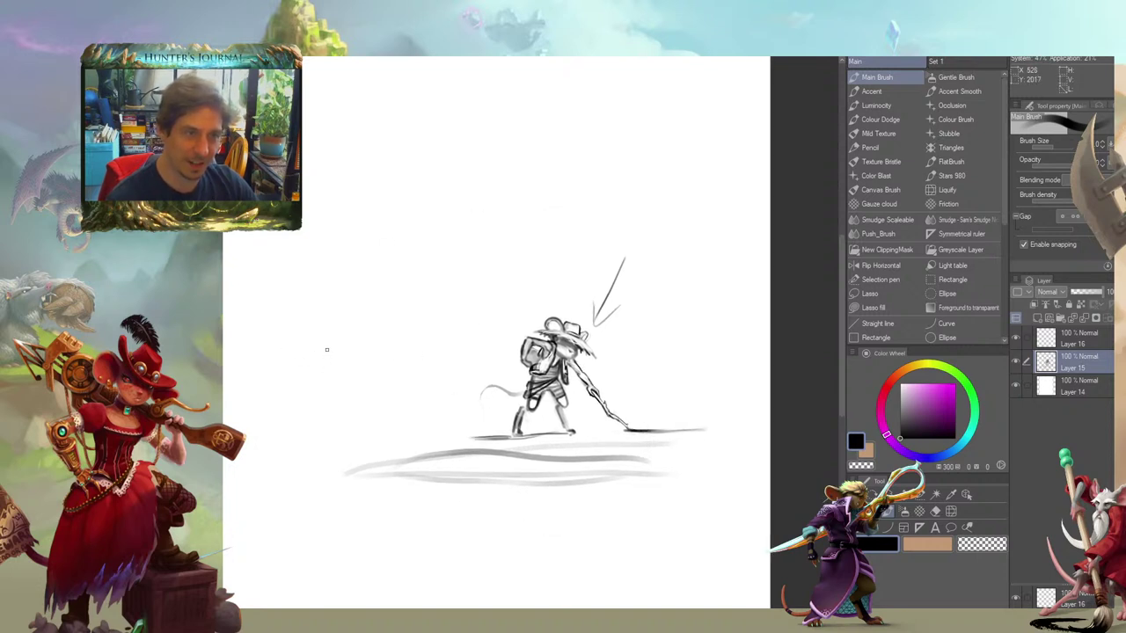
Trim the far end of the stick's ground line and erase the arrow above the hat with the transparent colour
drag(326, 349, 353, 337)
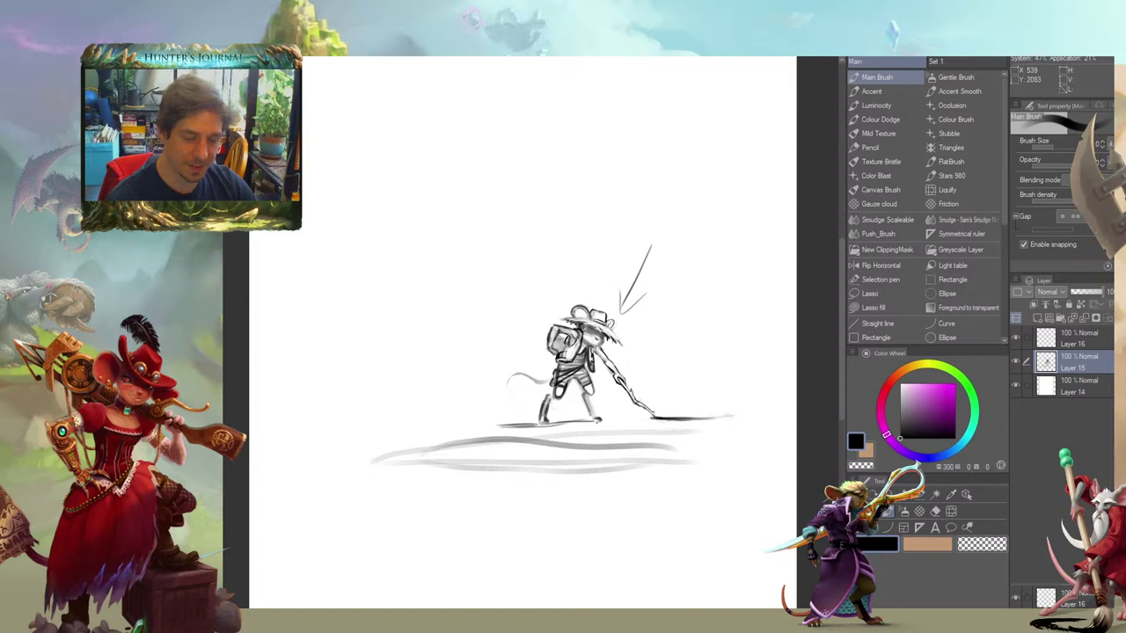
key(ctrl+z)
key(c)
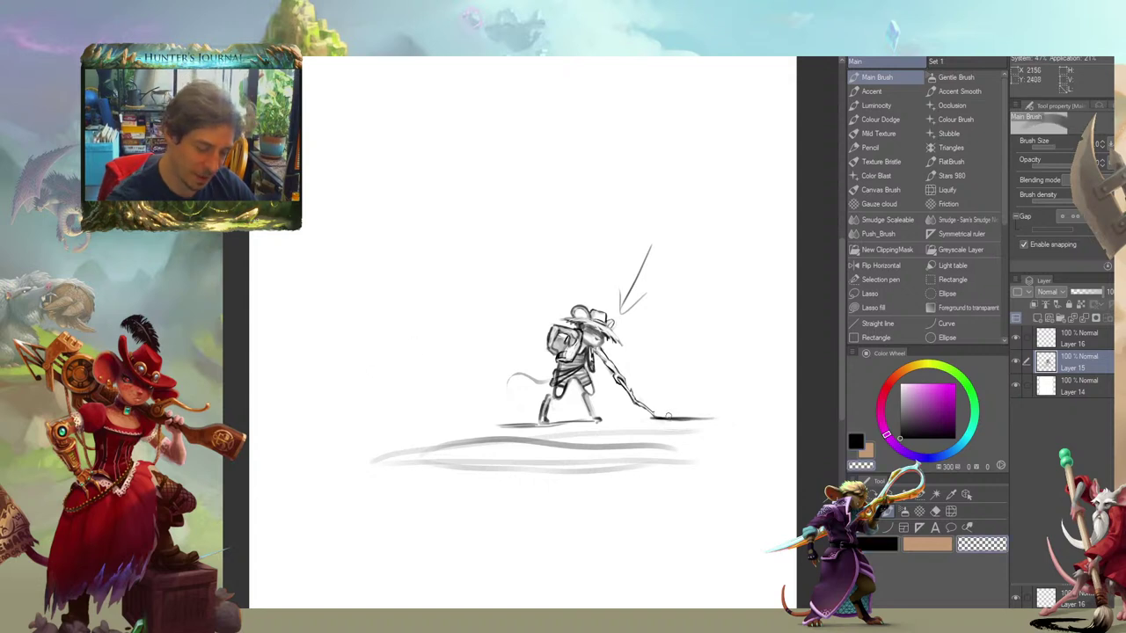
mouse_move(648, 295)
mouse_down()
mouse_move(620, 307)
mouse_move(619, 294)
mouse_move(620, 308)
mouse_move(647, 251)
mouse_up()
mouse_move(430, 254)
mouse_down()
mouse_move(408, 261)
mouse_move(453, 305)
mouse_up()
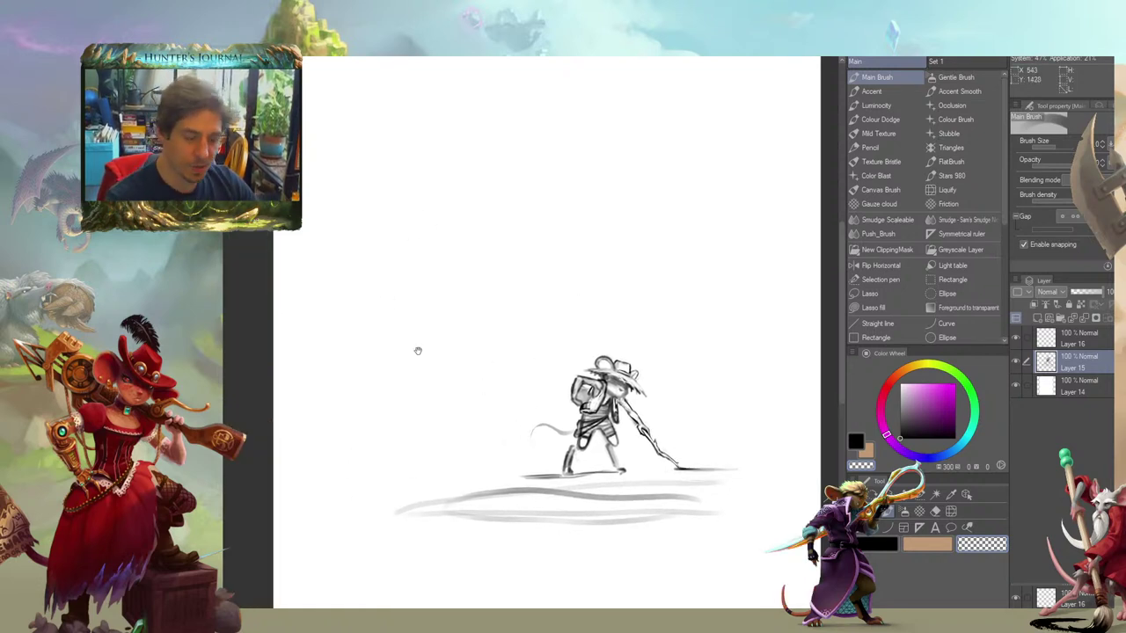
Reinforce the dark ground line between the character's feet and clean its lower edge with the transparent colour
drag(418, 351, 421, 321)
key(ctrl+plus)
drag(563, 456, 606, 413)
key(c)
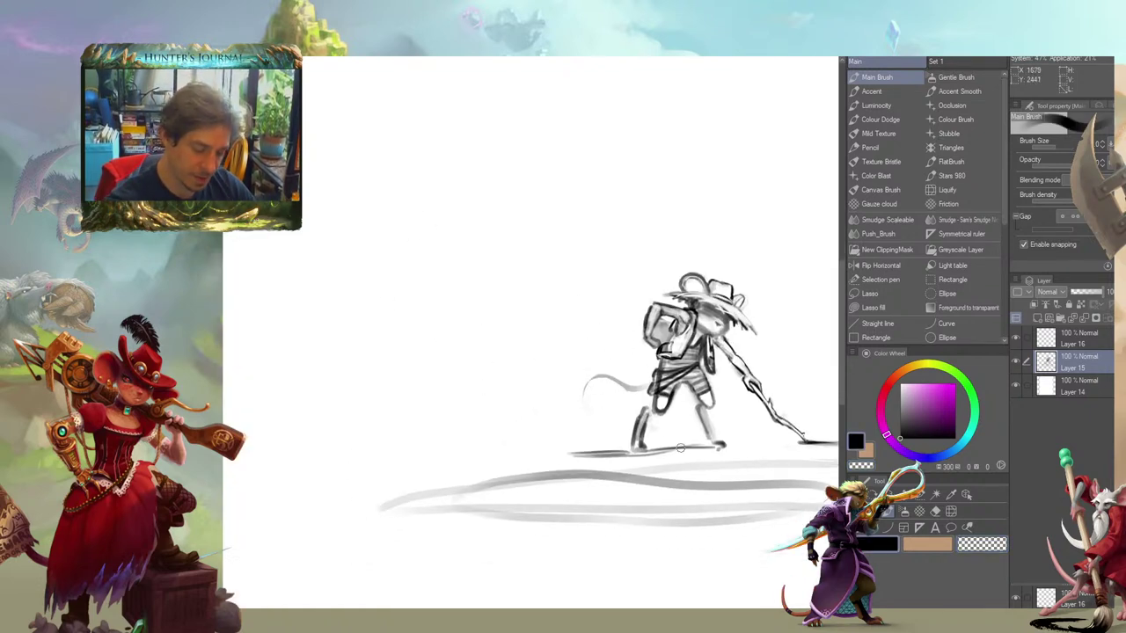
mouse_move(709, 448)
mouse_down()
mouse_move(544, 447)
mouse_move(667, 456)
mouse_move(613, 458)
mouse_move(653, 461)
mouse_up()
key(c)
drag(653, 461, 553, 455)
drag(514, 420, 396, 379)
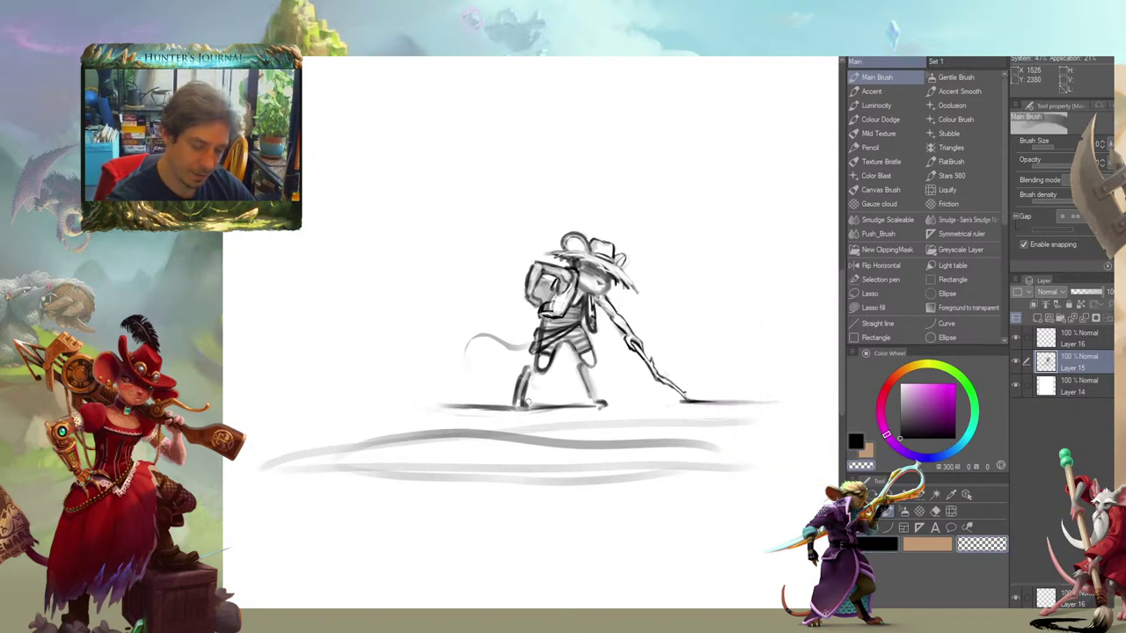
Touch up both feet where they meet the ground line and darken the outline of the back lower leg
key(c)
key(c)
drag(524, 406, 520, 405)
drag(601, 404, 599, 405)
mouse_move(422, 280)
mouse_down()
mouse_move(385, 267)
mouse_move(372, 281)
mouse_up()
key(c)
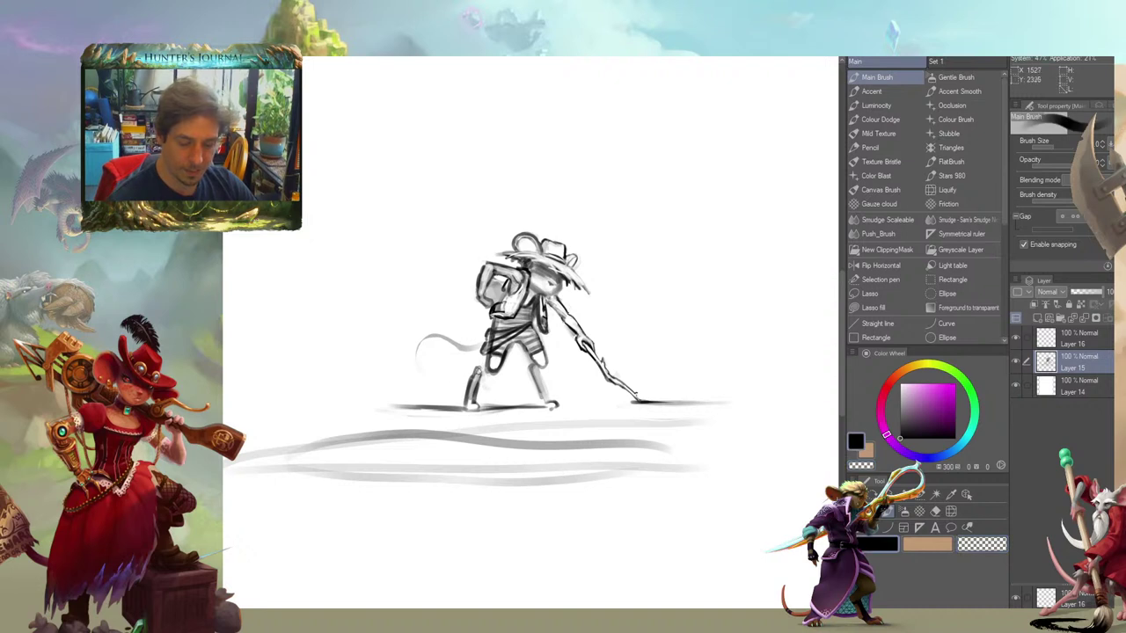
drag(479, 368, 461, 397)
key(c)
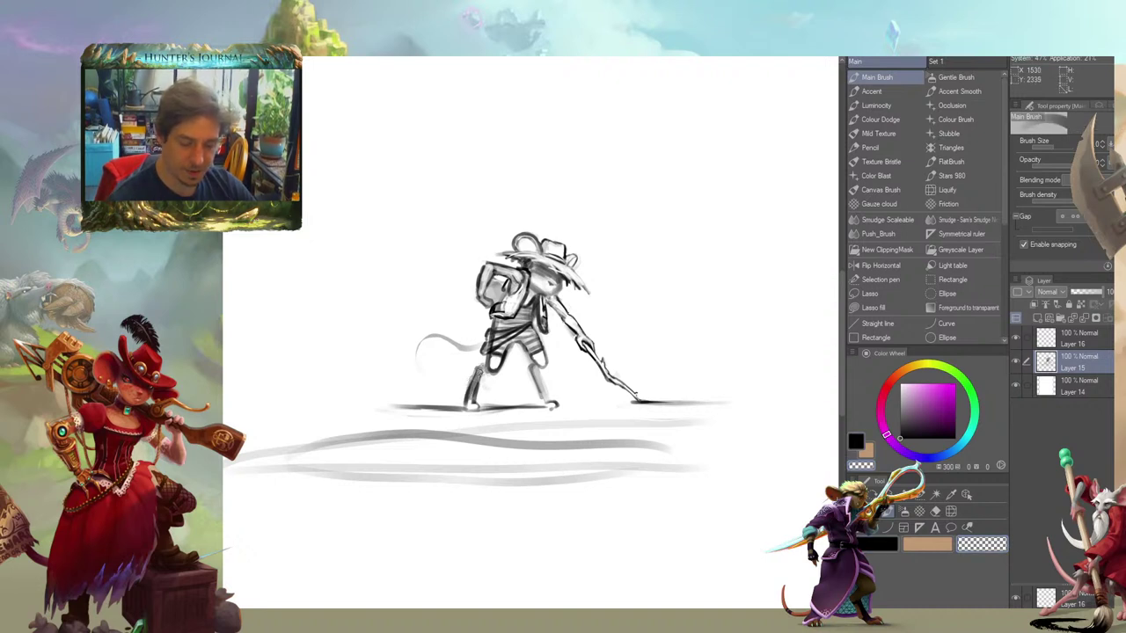
mouse_move(401, 314)
mouse_down()
mouse_move(403, 324)
mouse_move(393, 284)
mouse_up()
key(c)
key(c)
drag(239, 285, 348, 300)
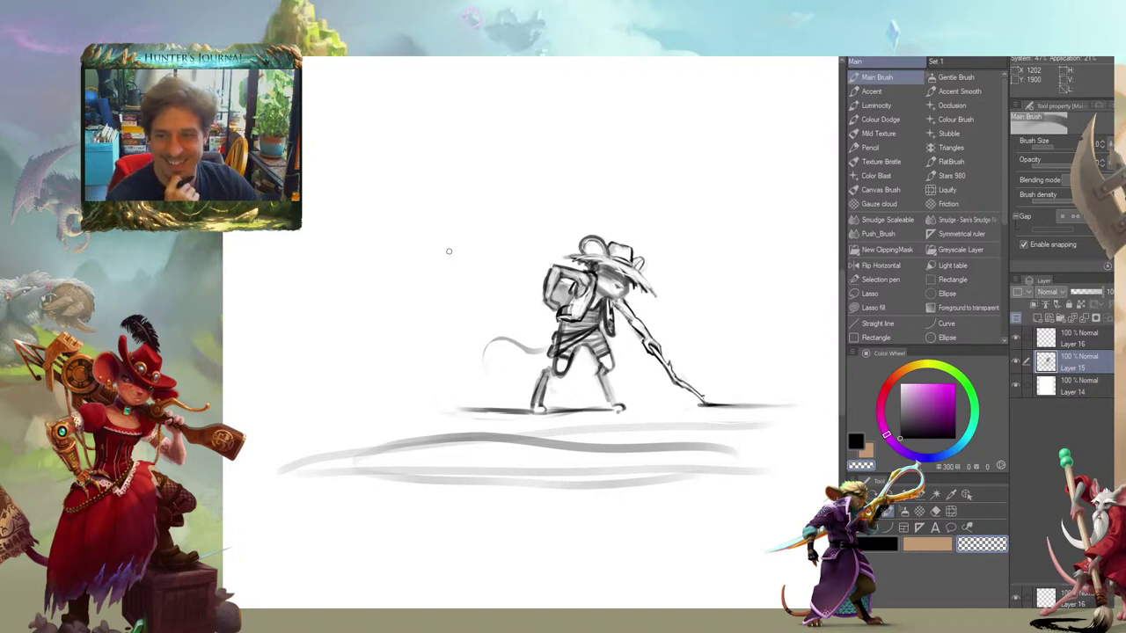
mouse_move(255, 379)
mouse_down()
mouse_move(375, 355)
mouse_move(454, 355)
mouse_move(447, 386)
mouse_up()
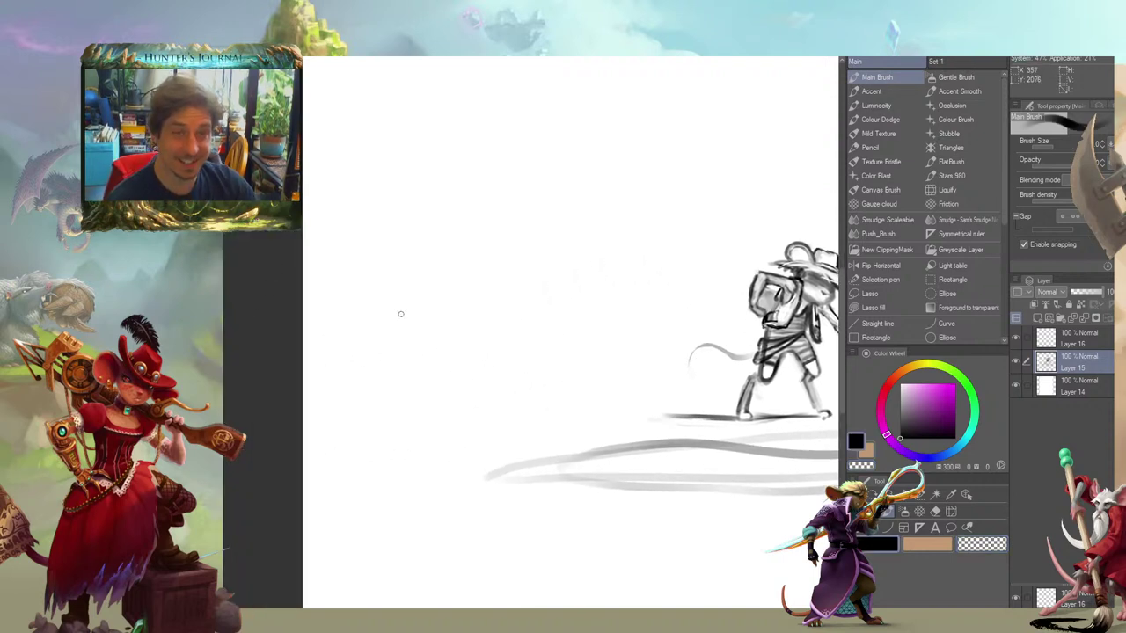
mouse_move(397, 311)
mouse_down()
mouse_move(293, 395)
mouse_move(419, 418)
mouse_up()
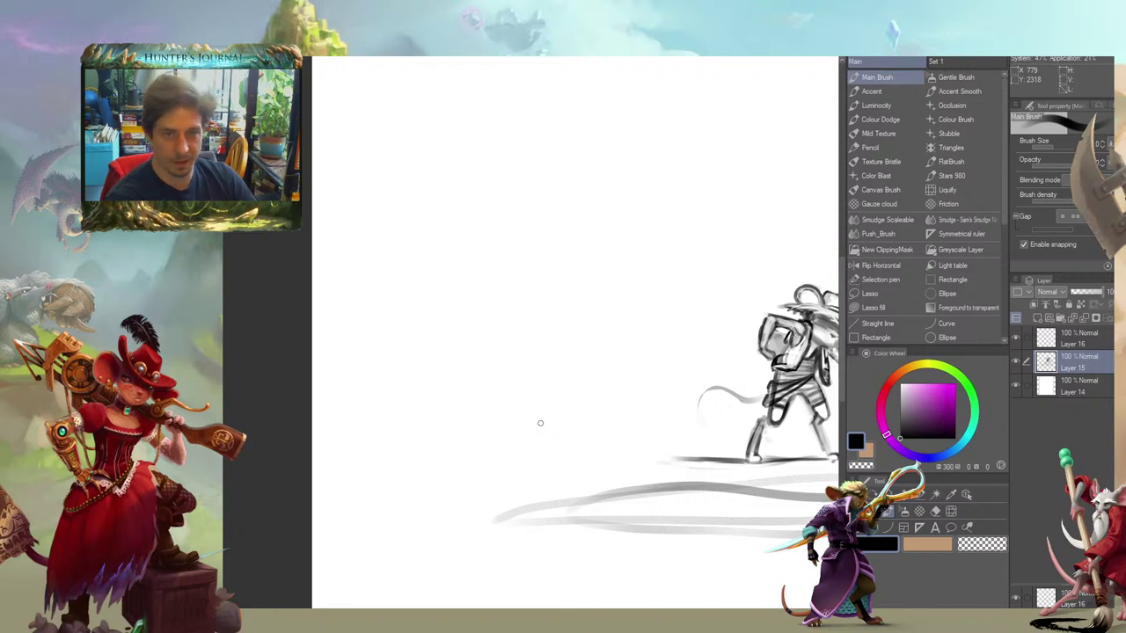
drag(523, 438, 342, 427)
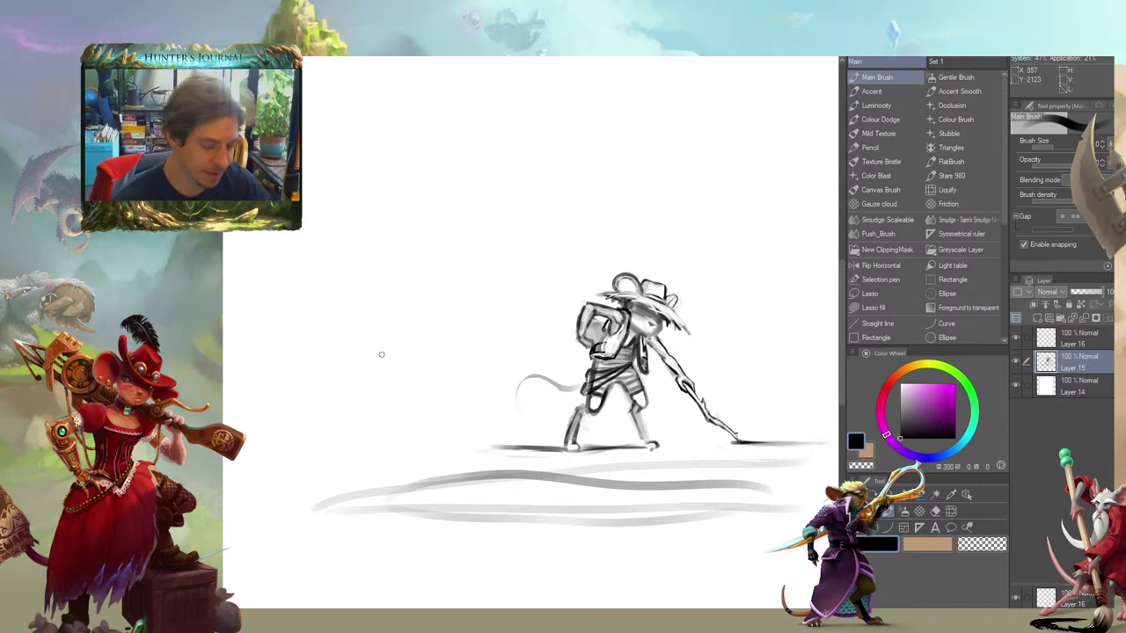
mouse_move(337, 404)
mouse_down()
mouse_move(236, 311)
mouse_move(355, 389)
mouse_up()
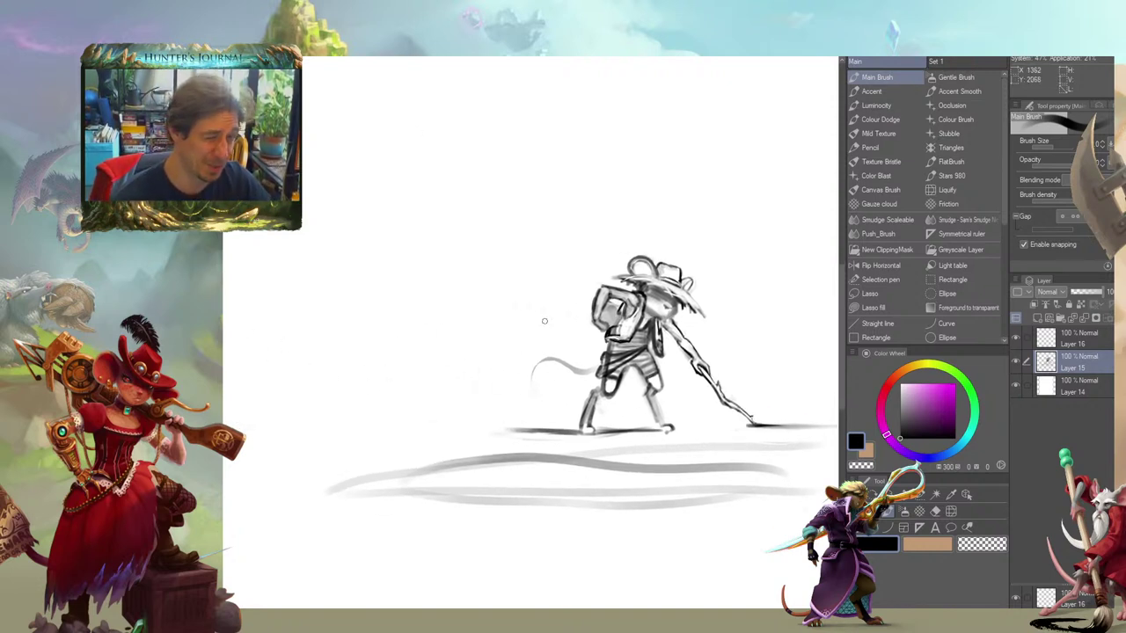